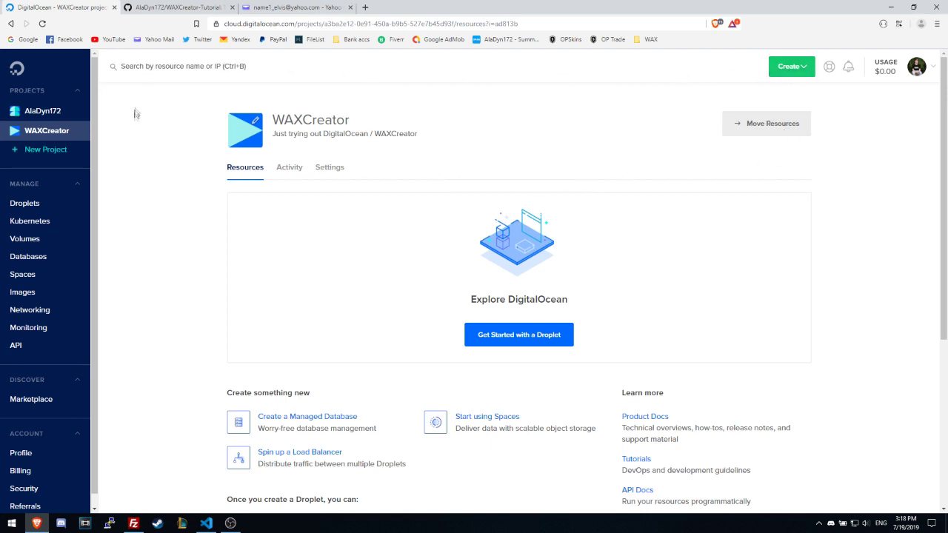
- Start a new droplet from the Create menu of the WAXCreator project
{"action": "left_click", "coordinate": [796, 71]}
{"action": "left_click", "coordinate": [779, 98]}
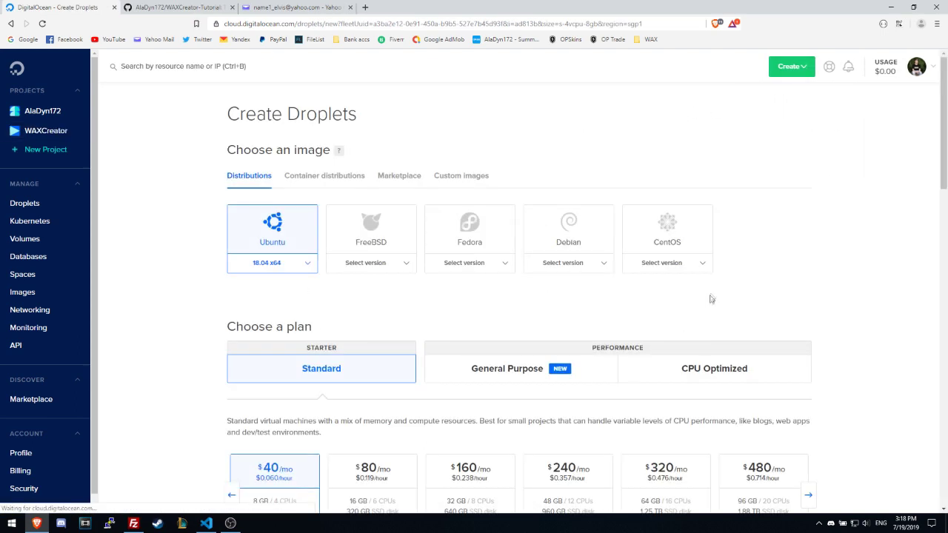
- Choose the Ubuntu 16.04.6 x64 image and the $5/mo 1 GB Standard plan
{"action": "left_click", "coordinate": [303, 261]}
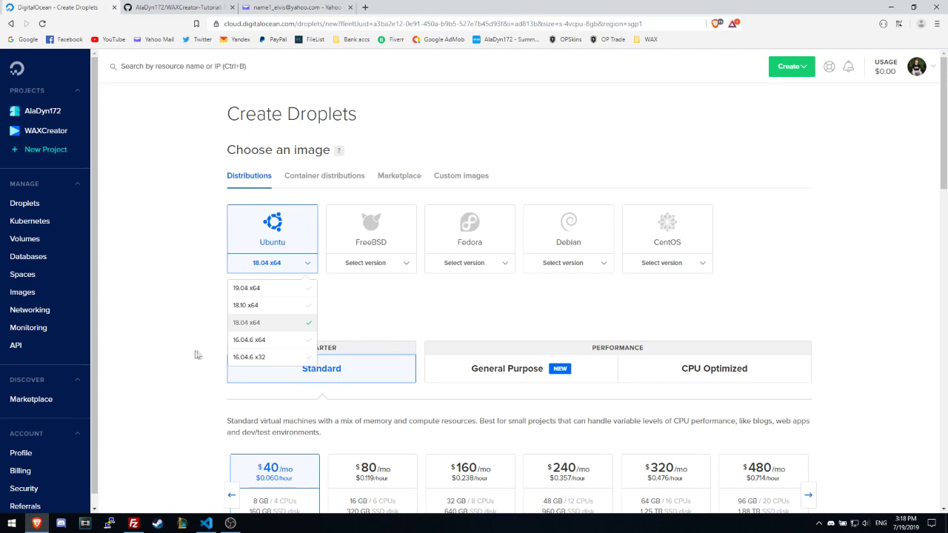
{"action": "left_click", "coordinate": [258, 342]}
{"action": "scroll", "coordinate": [355, 341], "scroll_direction": "down", "scroll_amount": 3}
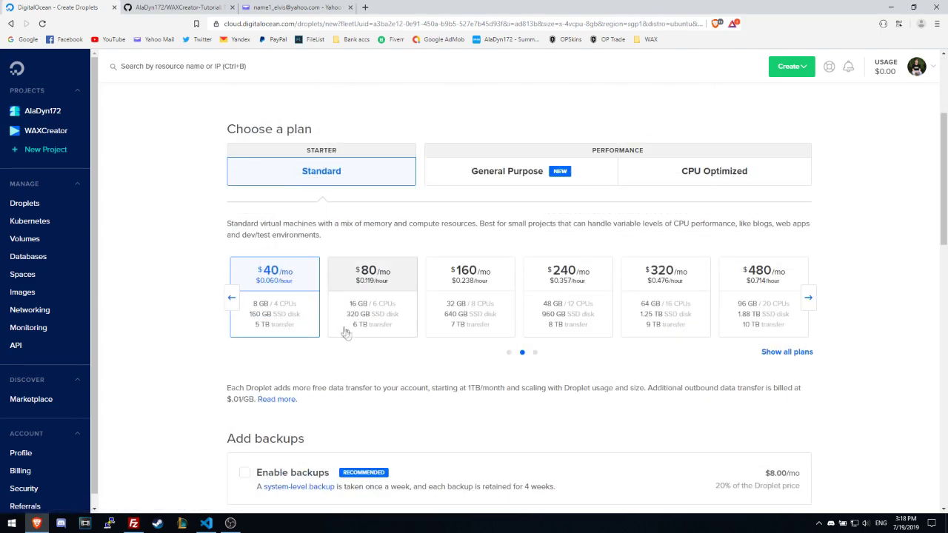
{"action": "left_click", "coordinate": [231, 310]}
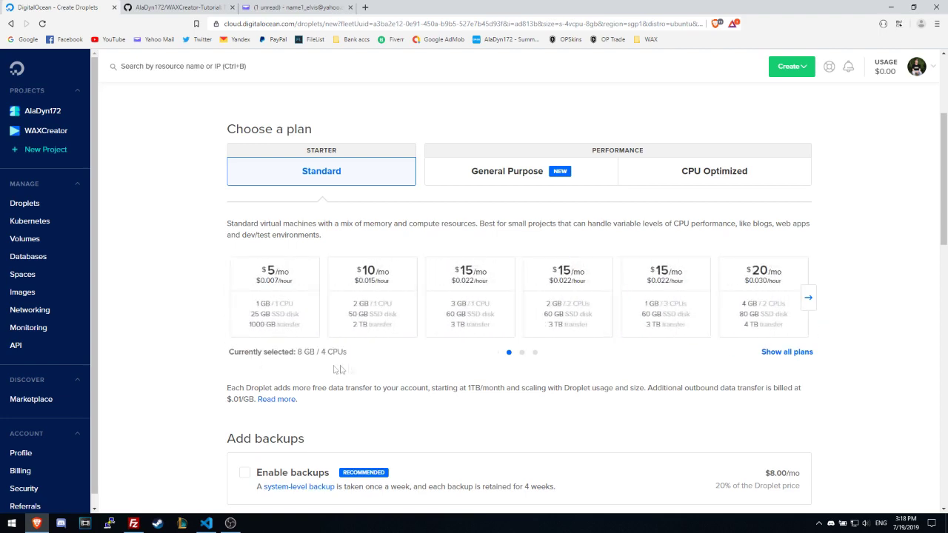
{"action": "left_click", "coordinate": [294, 283]}
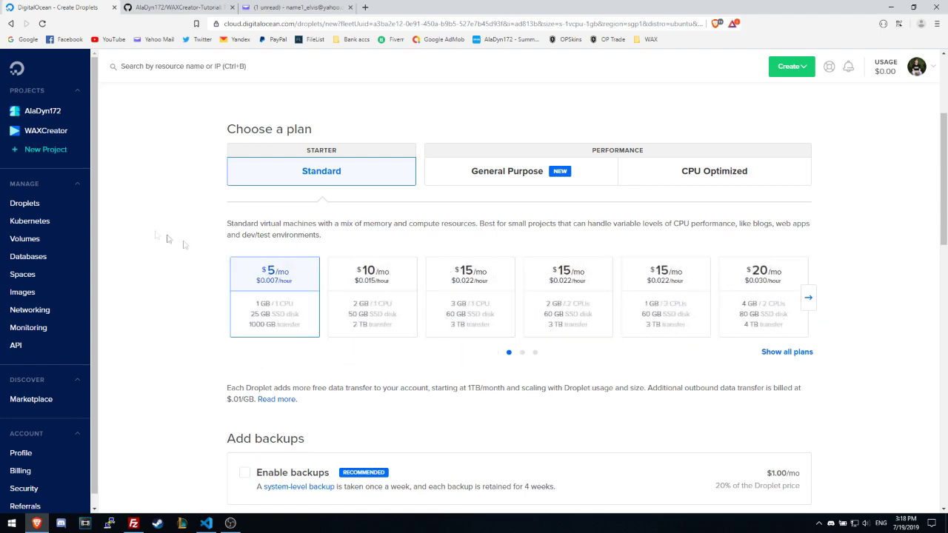
{"action": "scroll", "coordinate": [196, 311], "scroll_direction": "down", "scroll_amount": 4}
{"action": "scroll", "coordinate": [741, 224], "scroll_direction": "down", "scroll_amount": 3}
- Pick the Frankfurt datacenter, rename the hostname to waxcreator, and create the droplet
{"action": "left_click", "coordinate": [755, 186]}
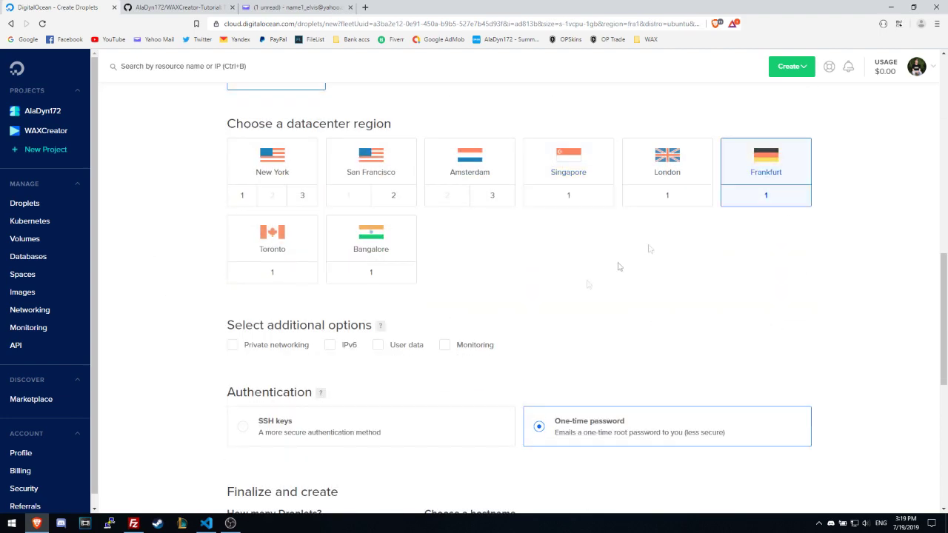
{"action": "scroll", "coordinate": [527, 316], "scroll_direction": "down", "scroll_amount": 3}
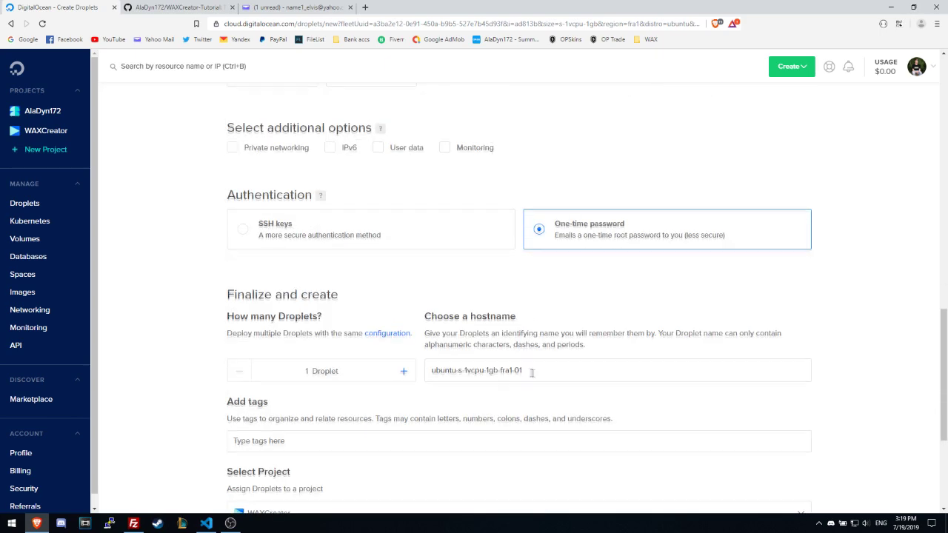
{"action": "scroll", "coordinate": [529, 372], "scroll_direction": "up", "scroll_amount": 3}
{"action": "scroll", "coordinate": [445, 333], "scroll_direction": "down", "scroll_amount": 4}
{"action": "left_click_drag", "start_coordinate": [524, 321], "coordinate": [384, 319]}
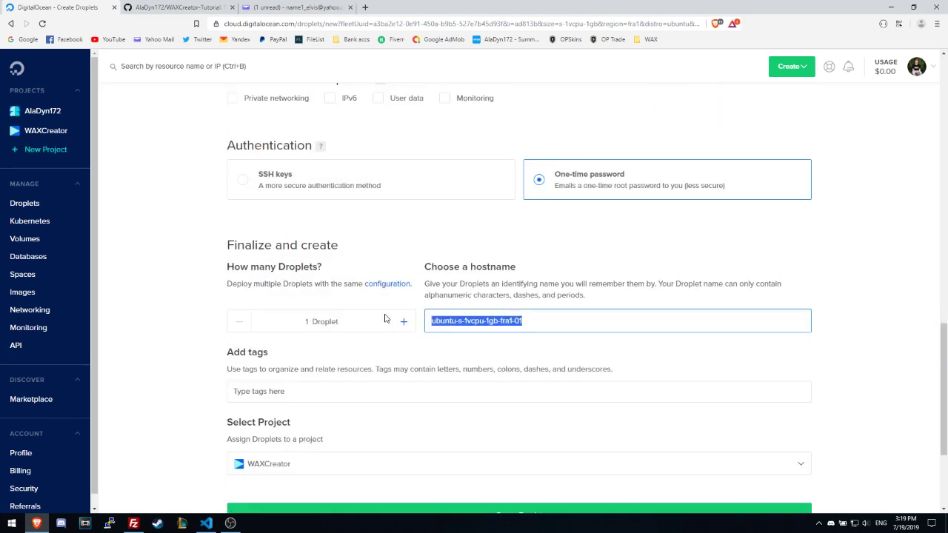
{"action": "type", "text": "waxcreator"}
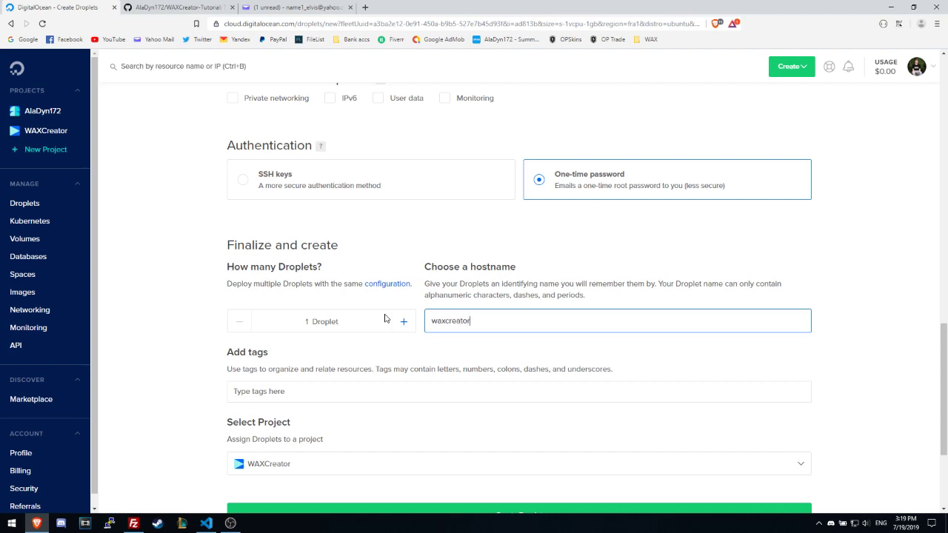
{"action": "scroll", "coordinate": [384, 318], "scroll_direction": "down", "scroll_amount": 2}
{"action": "left_click", "coordinate": [474, 368]}
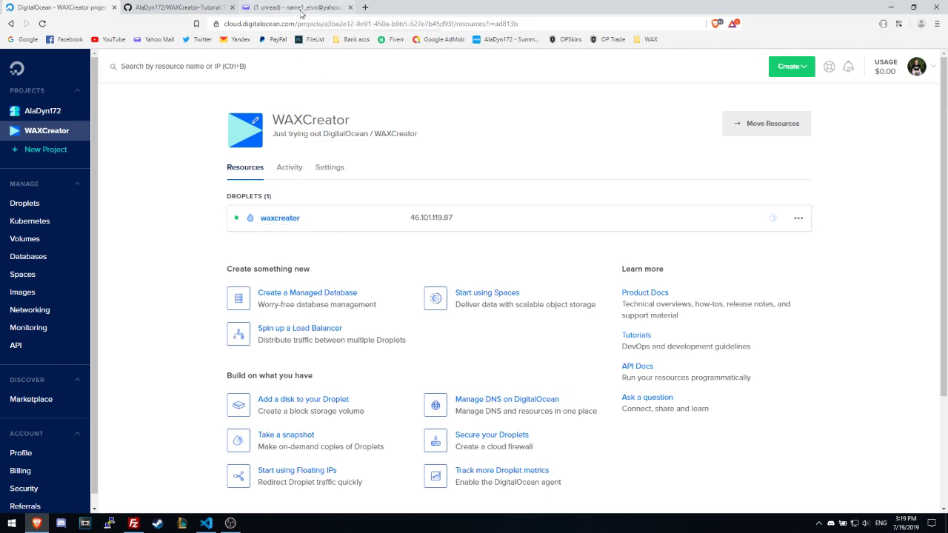
- Open the 'Your New Droplet: waxcreator' email and select the IP 46.101.119.87
{"action": "left_click", "coordinate": [230, 523]}
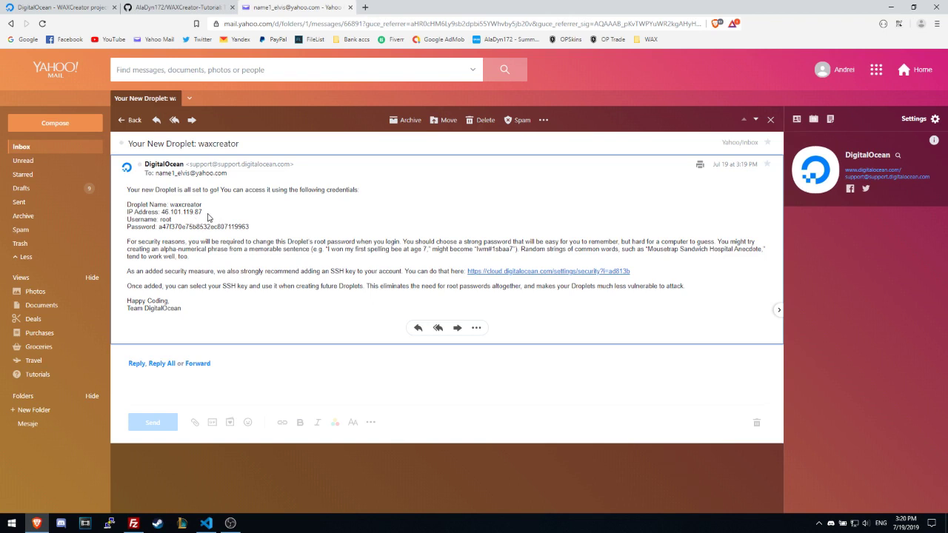
{"action": "left_click_drag", "start_coordinate": [207, 216], "coordinate": [164, 212]}
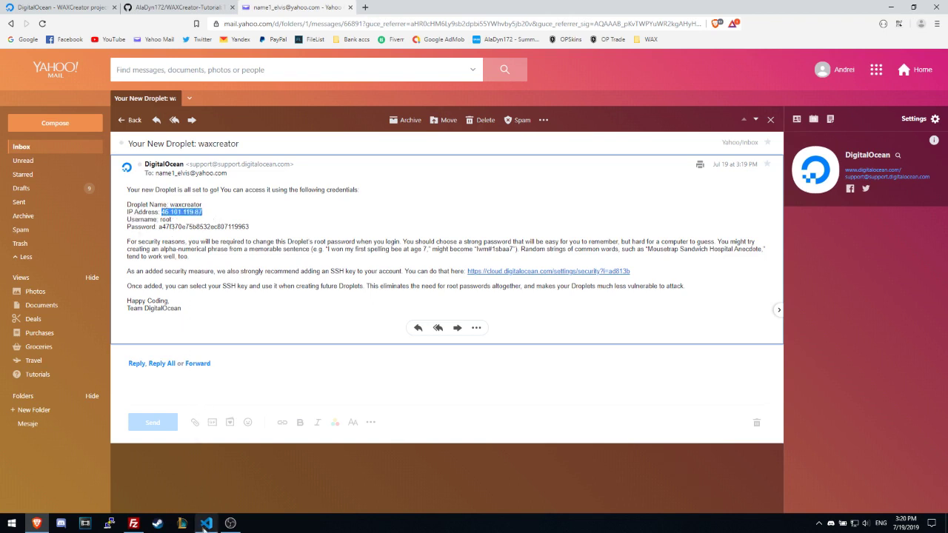
- Connect PuTTY to 46.101.119.87 and make a first attempt at a root login
{"action": "left_click", "coordinate": [111, 524]}
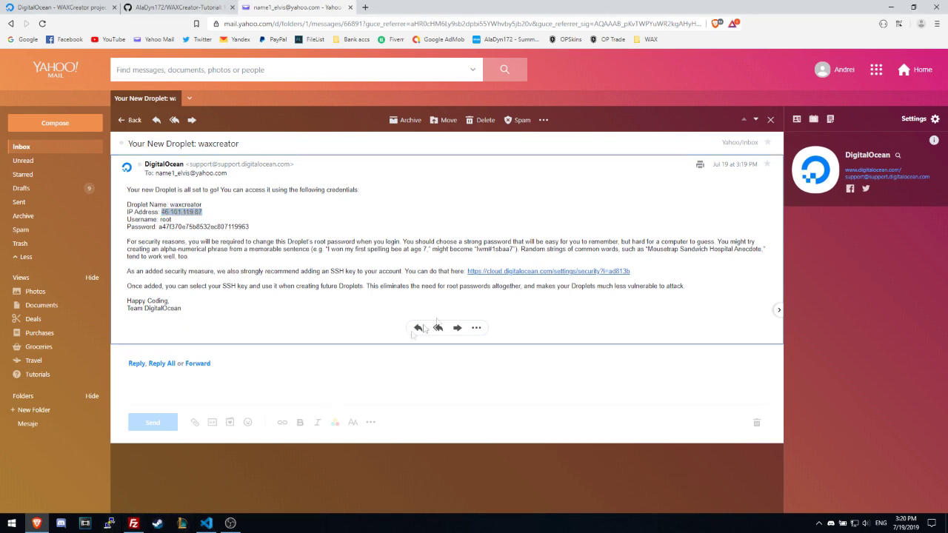
{"action": "type", "text": "46.101.119.87"}
{"action": "key", "text": "Return"}
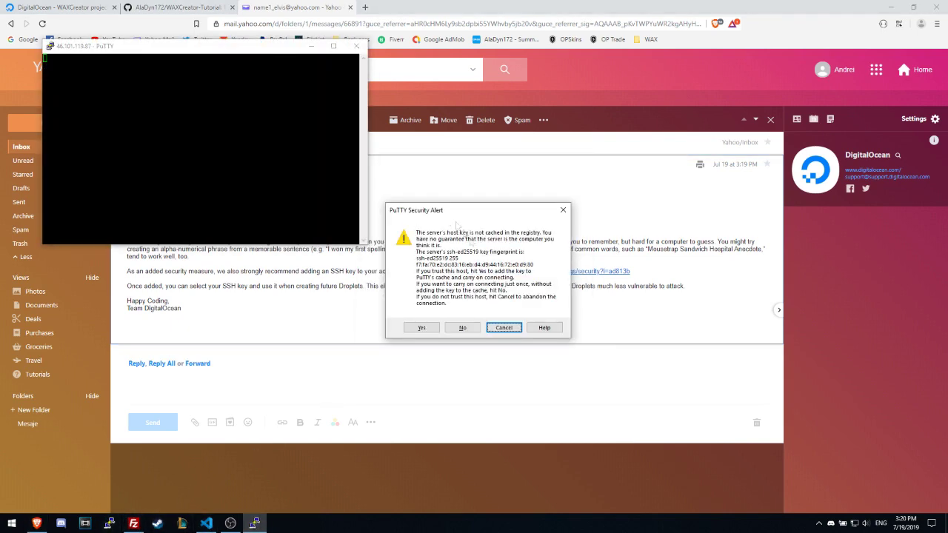
{"action": "left_click", "coordinate": [423, 328]}
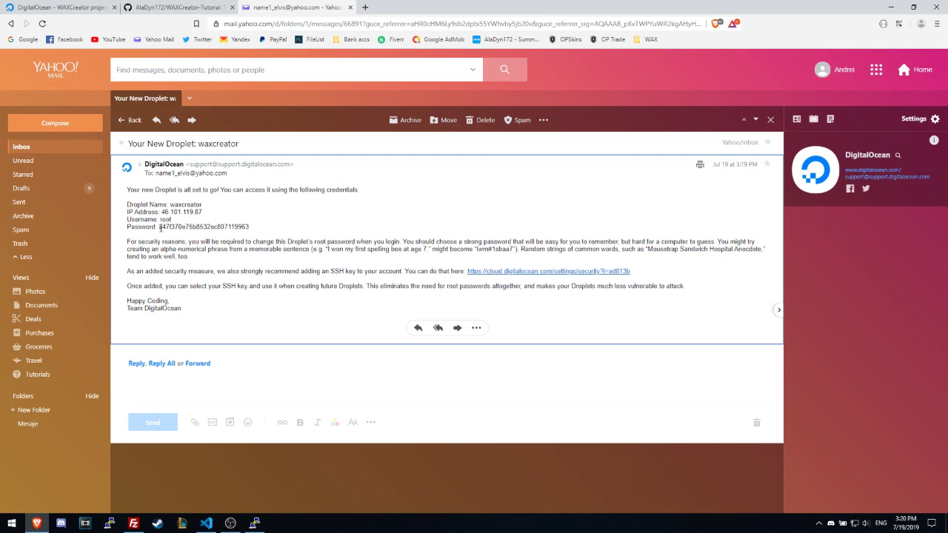
{"action": "left_click_drag", "start_coordinate": [160, 228], "coordinate": [248, 227]}
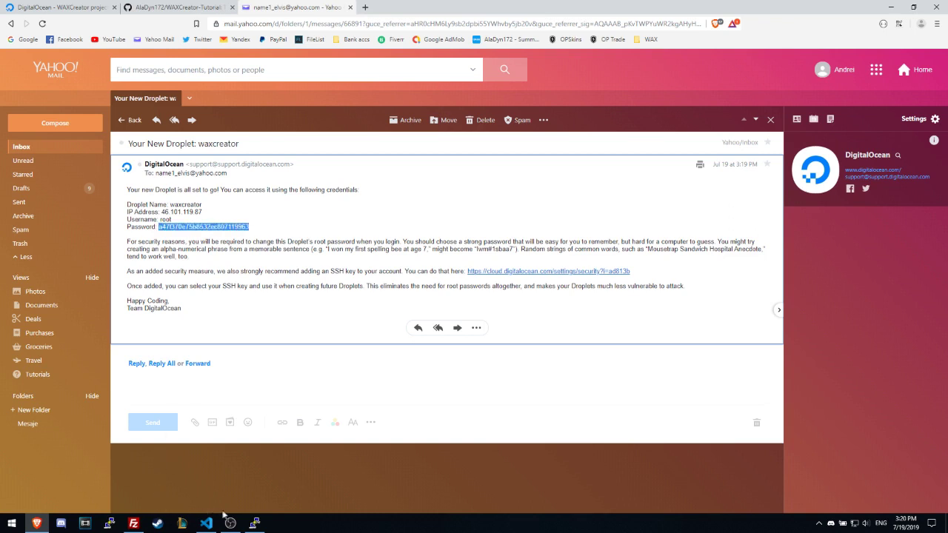
{"action": "left_click", "coordinate": [255, 524]}
{"action": "type", "text": "t"}
{"action": "key", "text": "Return"}
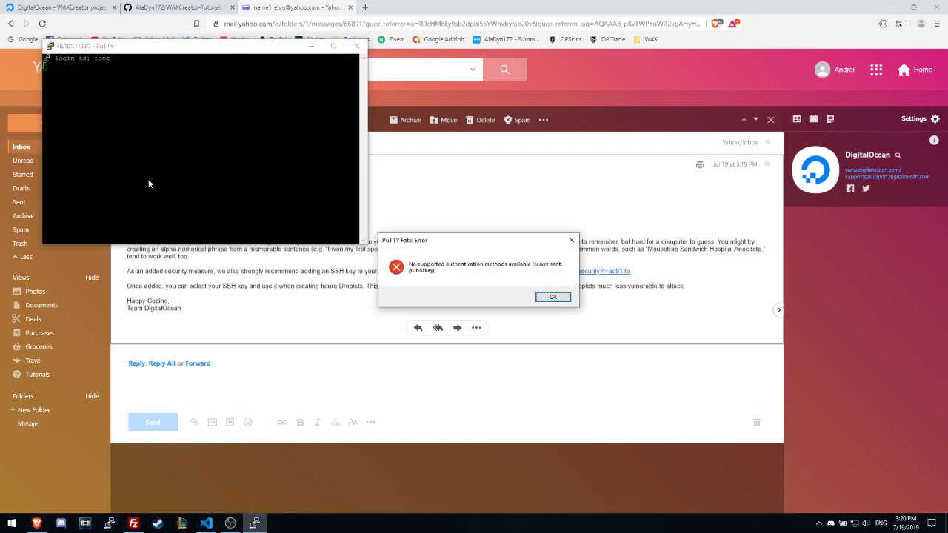
{"action": "key", "text": "Return"}
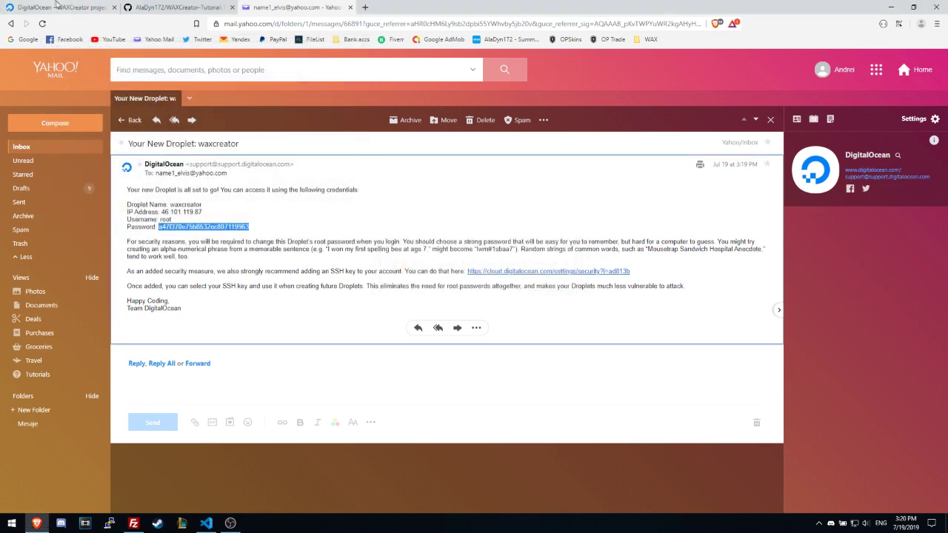
- Check the waxcreator droplet page in DigitalOcean, then reselect the IP in the email
{"action": "left_click", "coordinate": [61, 7]}
{"action": "left_click", "coordinate": [300, 221]}
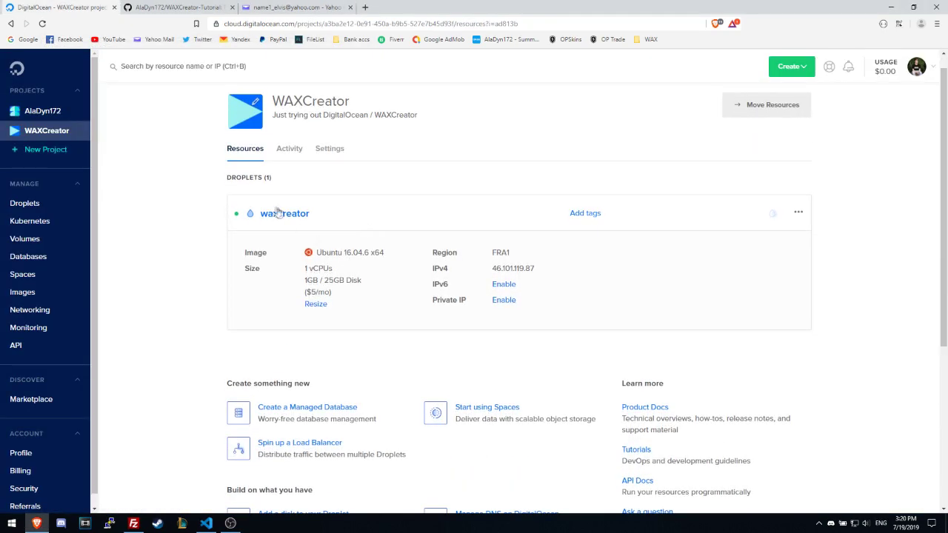
{"action": "left_click", "coordinate": [285, 214]}
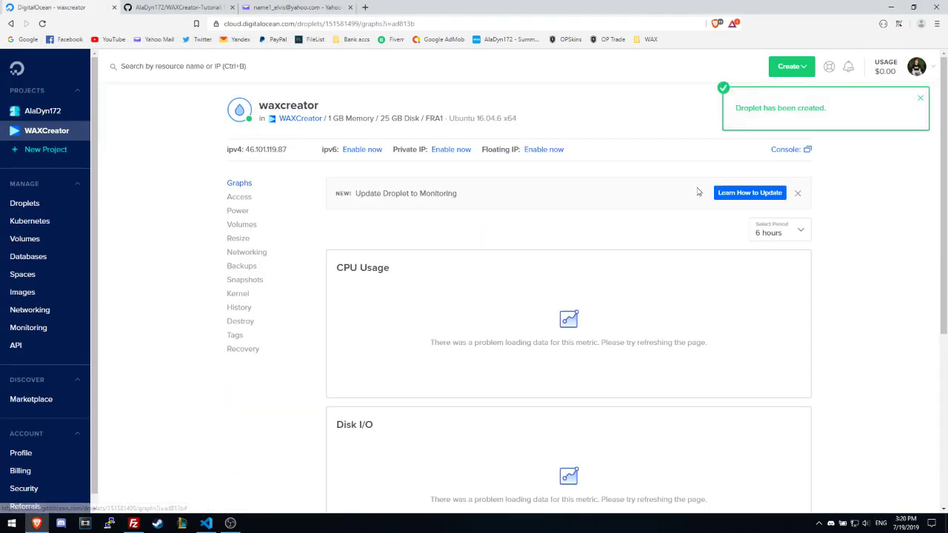
{"action": "left_click", "coordinate": [920, 98]}
{"action": "key", "text": "ctrl+Tab"}
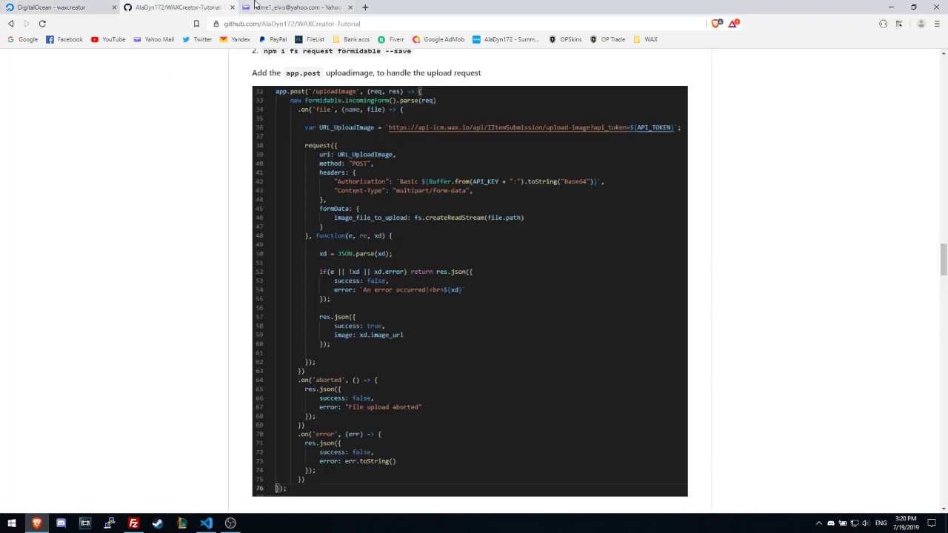
{"action": "key", "text": "ctrl+Tab"}
{"action": "left_click_drag", "start_coordinate": [206, 215], "coordinate": [165, 214]}
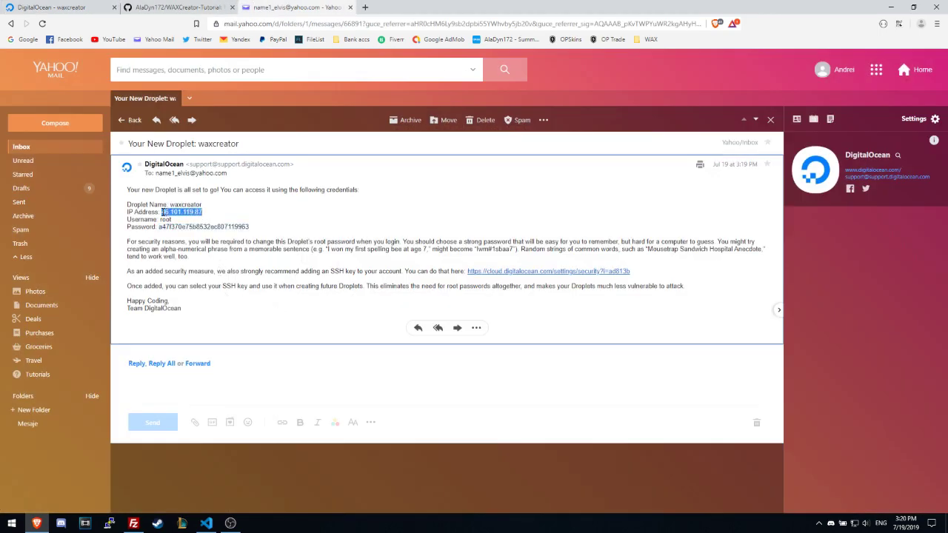
- Reconnect to 46.101.119.87 and log in as root with the emailed password
{"action": "left_click", "coordinate": [109, 523]}
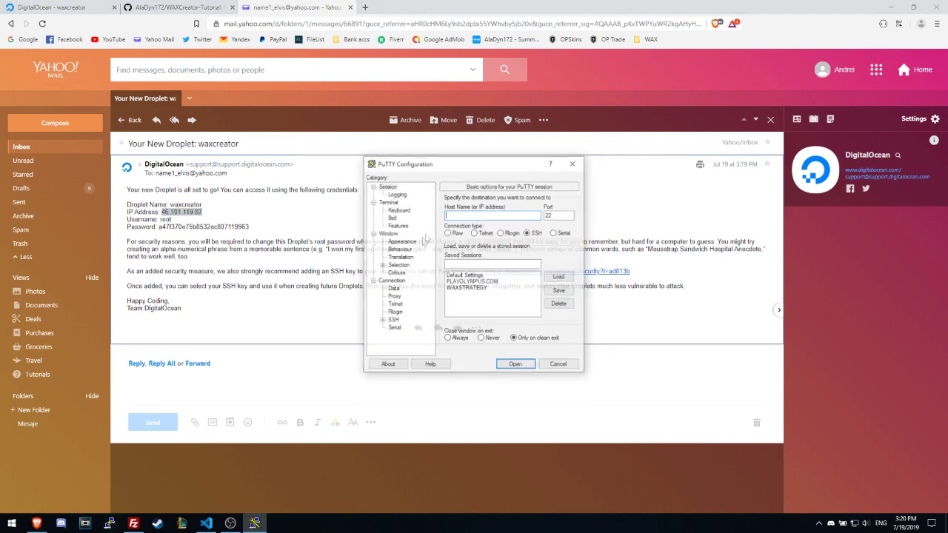
{"action": "type", "text": "46.101.119.87"}
{"action": "key", "text": "Return"}
{"action": "type", "text": "r"}
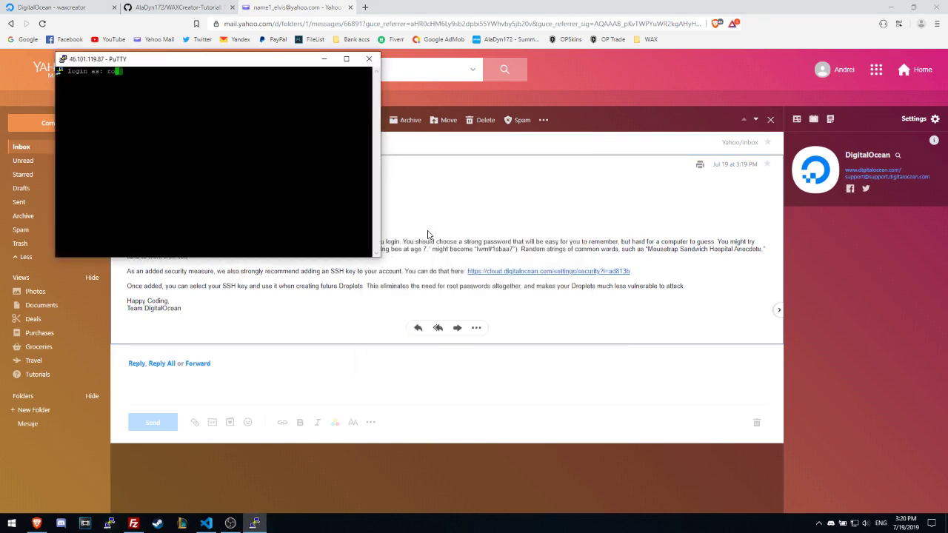
{"action": "type", "text": "ot"}
{"action": "key", "text": "Return"}
{"action": "left_click", "coordinate": [427, 235]}
{"action": "double_click", "coordinate": [205, 227]}
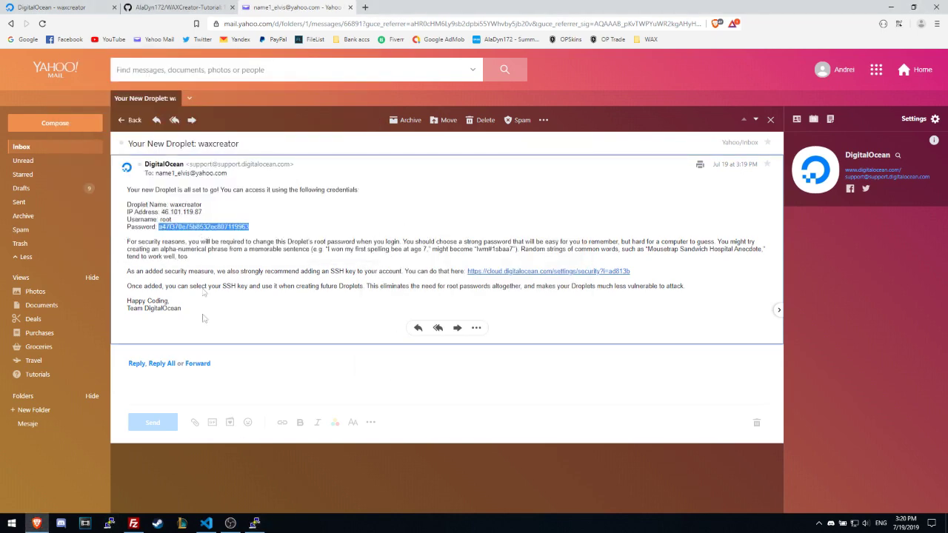
{"action": "left_click", "coordinate": [255, 523]}
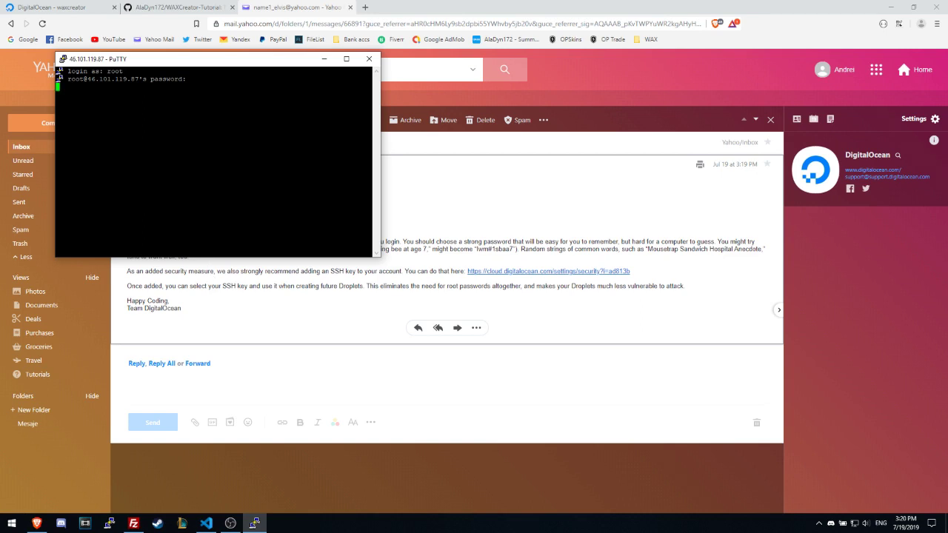
{"action": "right_click", "coordinate": [59, 75]}
{"action": "key", "text": "Return"}
- Try to change the root password by entering the current and new passwords
{"action": "key", "text": "Return"}
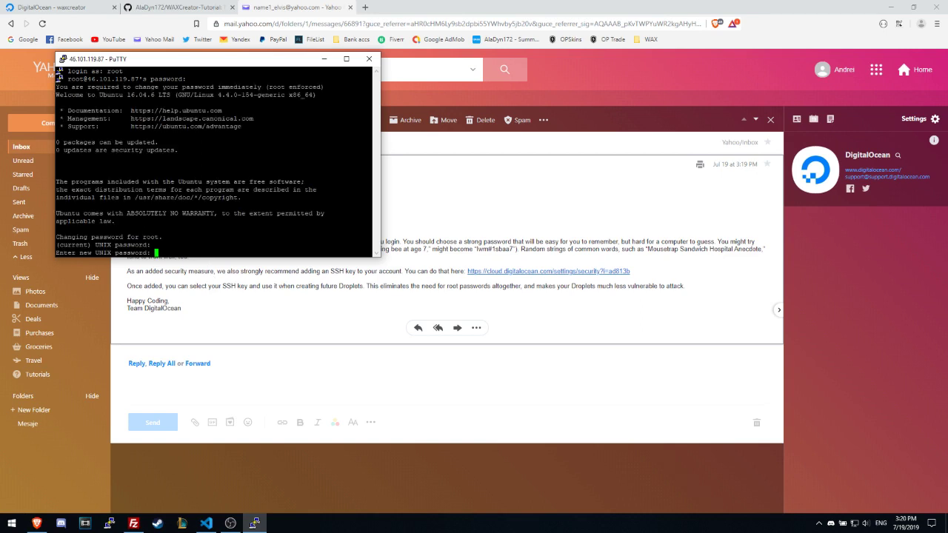
{"action": "right_click", "coordinate": [60, 75]}
{"action": "key", "text": "Return"}
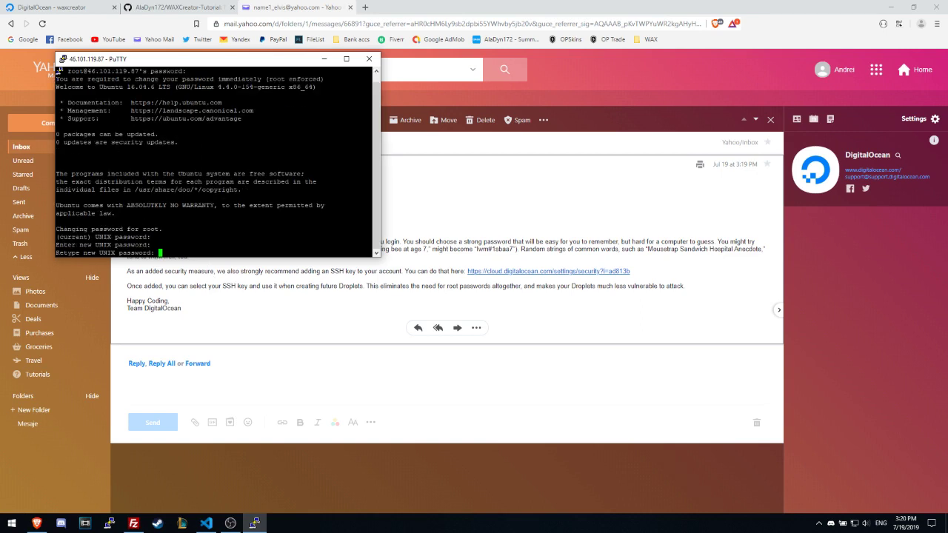
{"action": "right_click", "coordinate": [59, 71]}
{"action": "key", "text": "Return"}
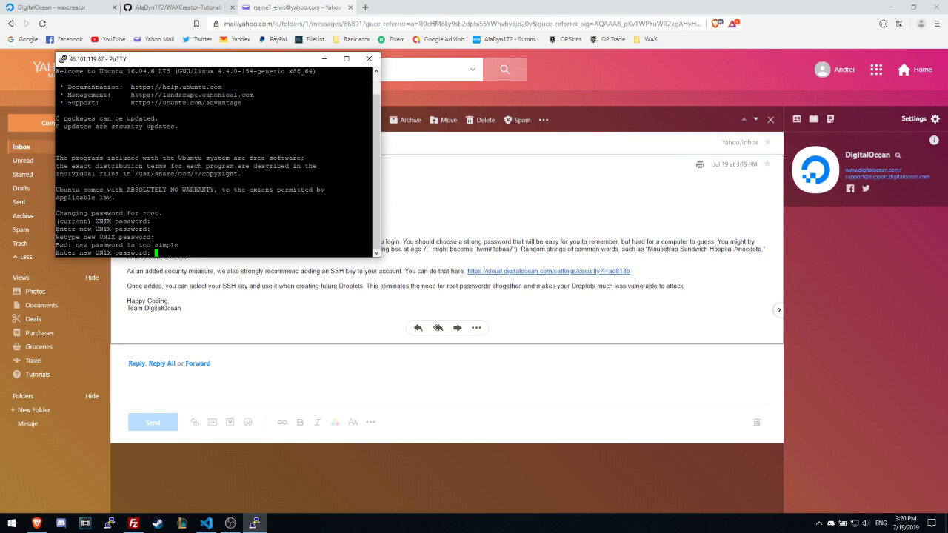
{"action": "key", "text": "Return"}
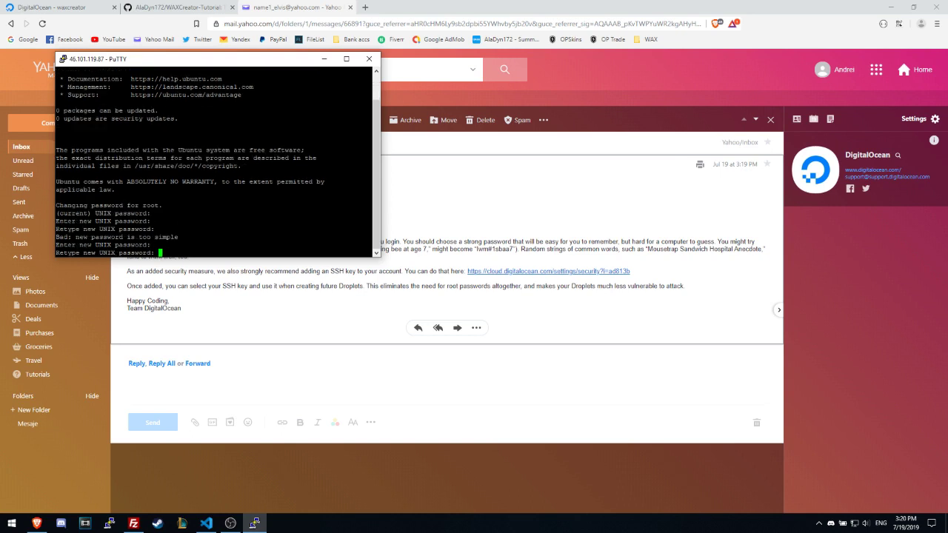
{"action": "key", "text": "Return"}
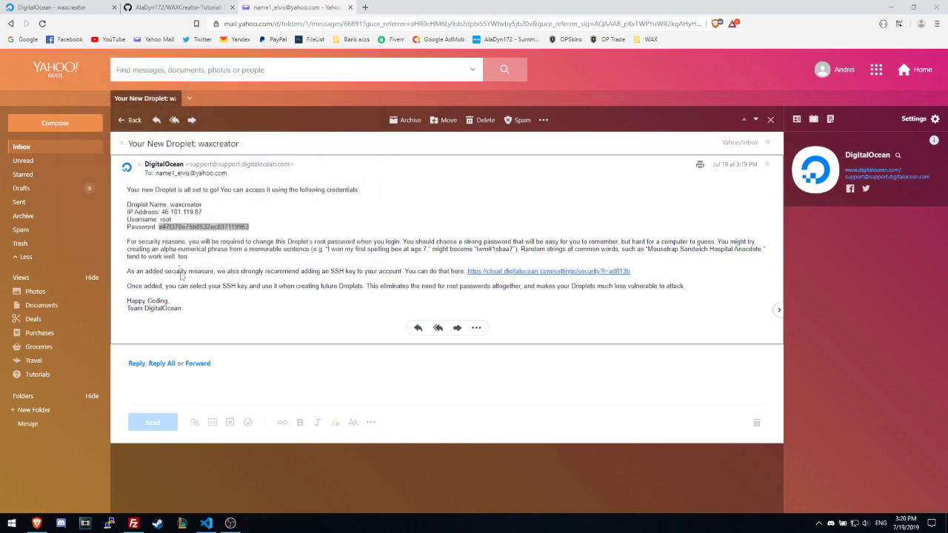
- Open a fresh PuTTY session to 46.101.119.87 and enter root as the login
{"action": "double_click", "coordinate": [177, 212]}
{"action": "left_click", "coordinate": [110, 523]}
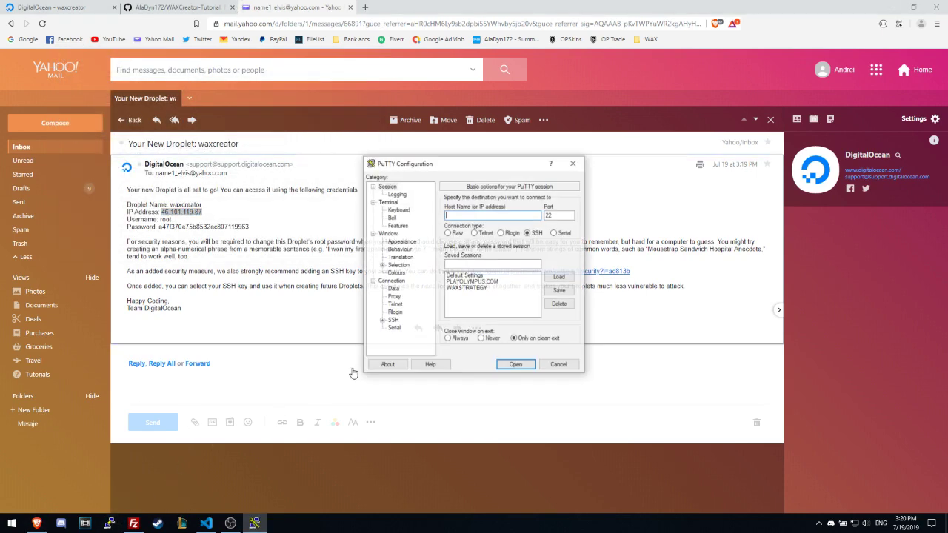
{"action": "key", "text": "ctrl+v"}
{"action": "key", "text": "Return"}
{"action": "double_click", "coordinate": [219, 227]}
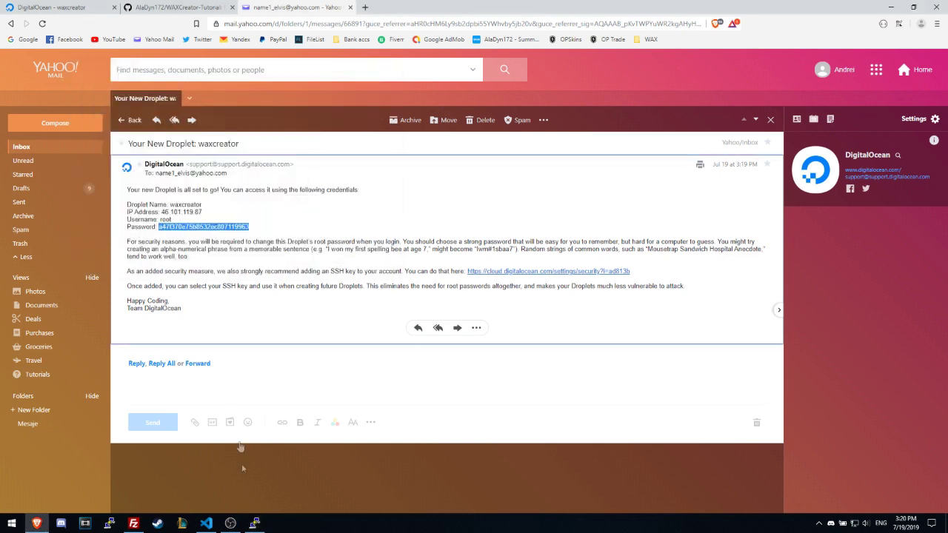
{"action": "left_click", "coordinate": [254, 523]}
{"action": "type", "text": "ot"}
{"action": "key", "text": "Return"}
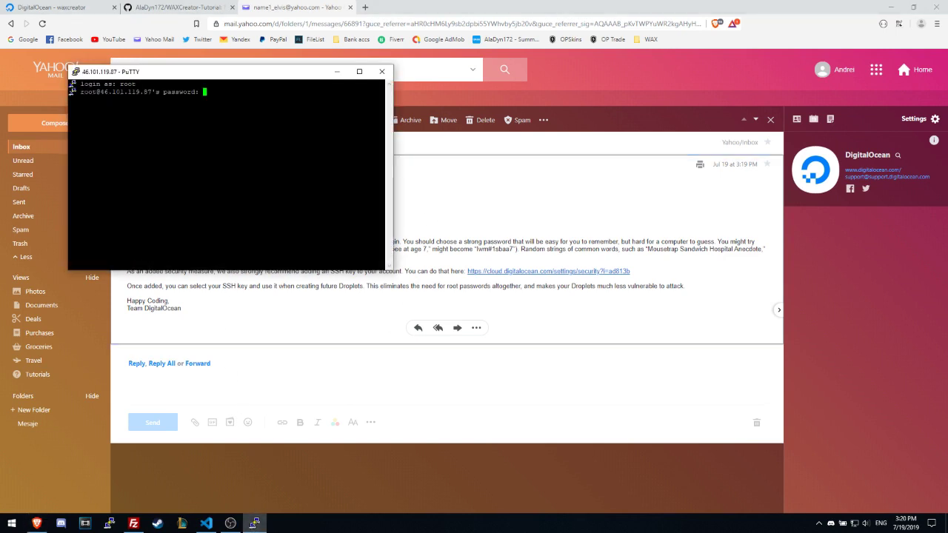
- Log in with the emailed password and set a new root password
{"action": "right_click", "coordinate": [72, 88]}
{"action": "key", "text": "Return"}
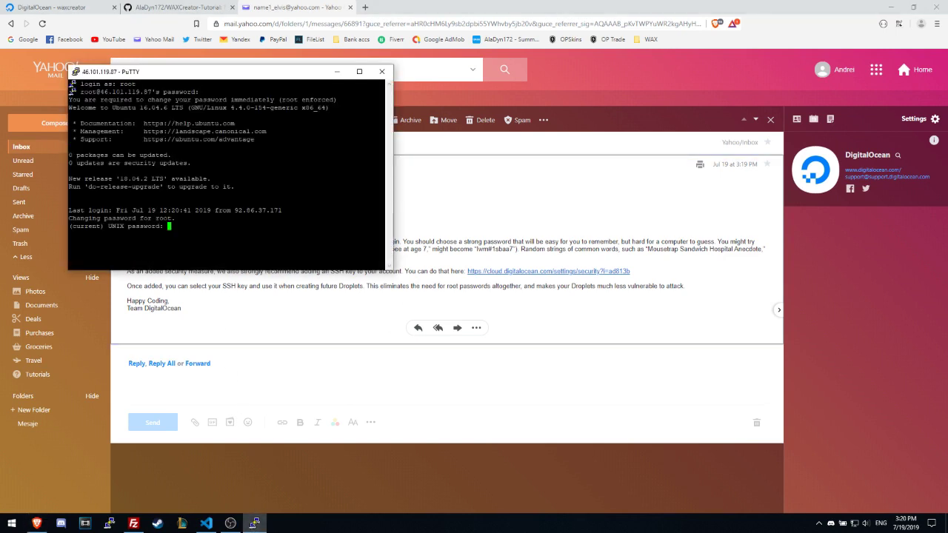
{"action": "right_click", "coordinate": [72, 88]}
{"action": "key", "text": "Return"}
{"action": "right_click", "coordinate": [72, 88]}
{"action": "key", "text": "Return"}
{"action": "right_click", "coordinate": [72, 88]}
{"action": "key", "text": "Return"}
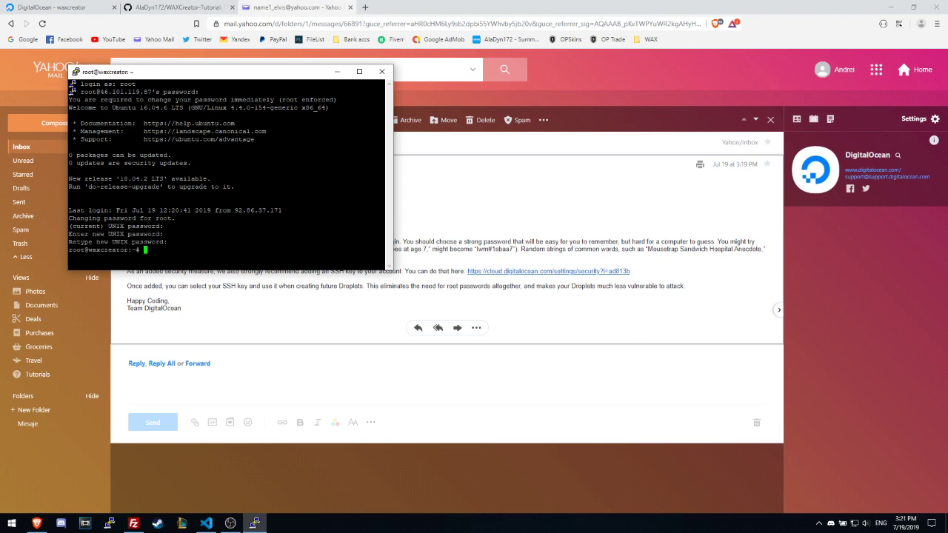
{"action": "type", "text": "clear"}
- Clear the terminal and run apt-get update on the droplet
{"action": "key", "text": "Return"}
{"action": "type", "text": "apt-g"}
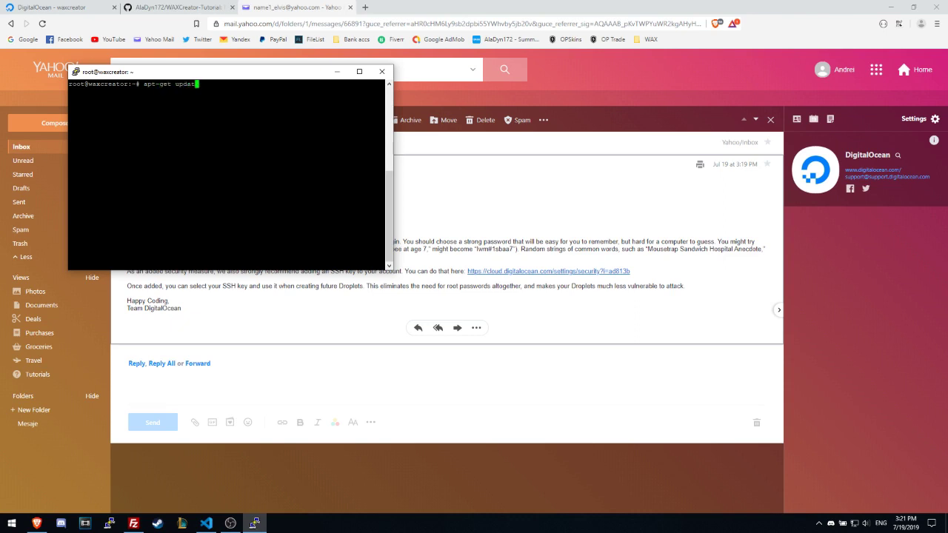
{"action": "type", "text": "et updat"}
{"action": "key", "text": "Return"}
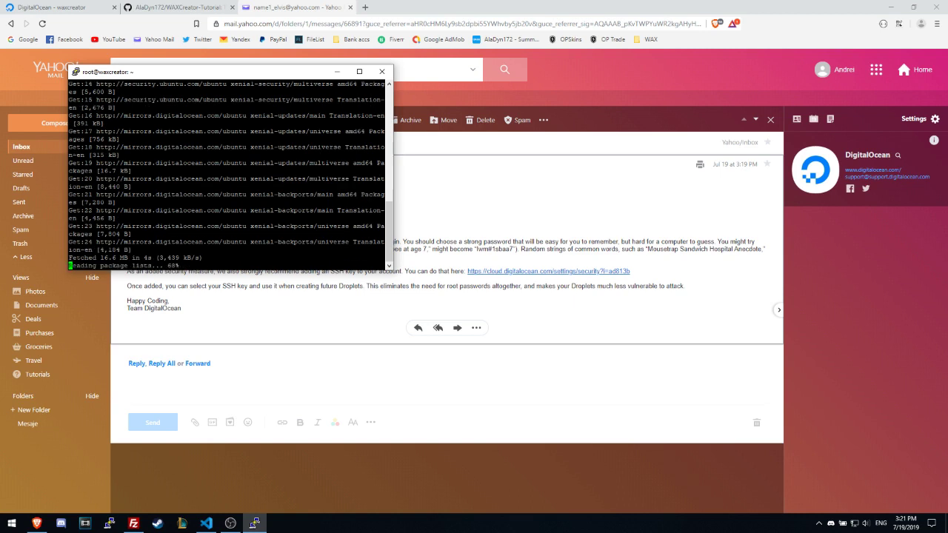
{"action": "left_click", "coordinate": [425, 224]}
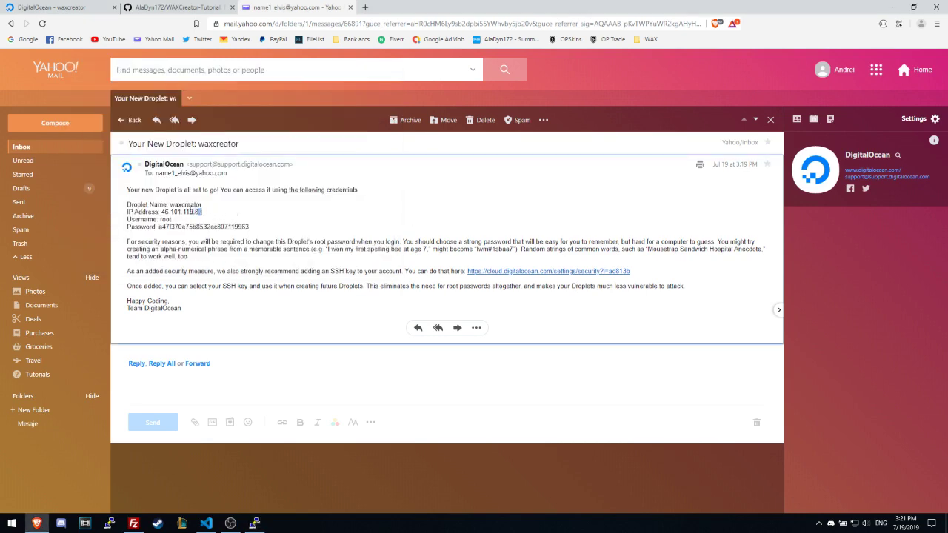
- Quickconnect FileZilla over SFTP to 46.101.119.87 as root with the root password
{"action": "left_click_drag", "start_coordinate": [192, 212], "coordinate": [164, 214]}
{"action": "left_click", "coordinate": [134, 524]}
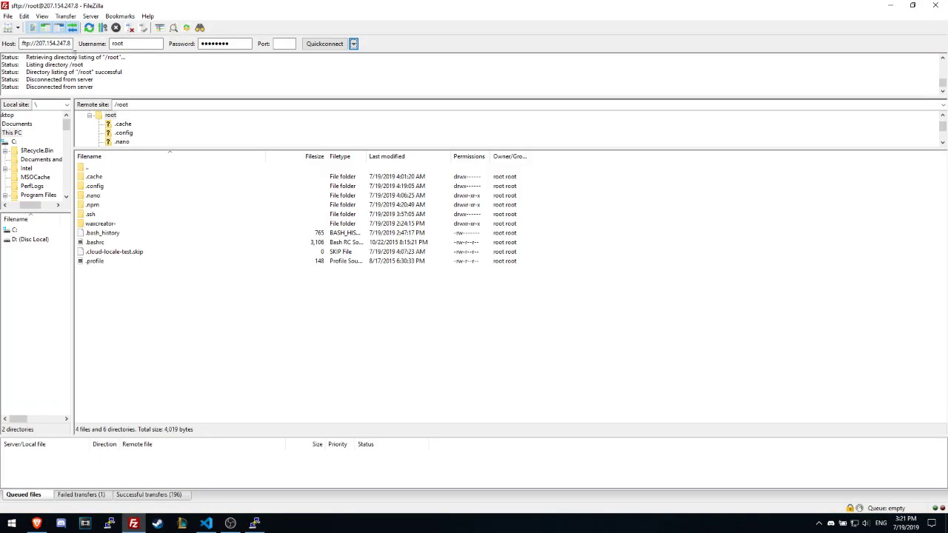
{"action": "triple_click", "coordinate": [45, 43]}
{"action": "type", "text": "46.101.119.87"}
{"action": "key", "text": "Tab"}
{"action": "key", "text": "Tab"}
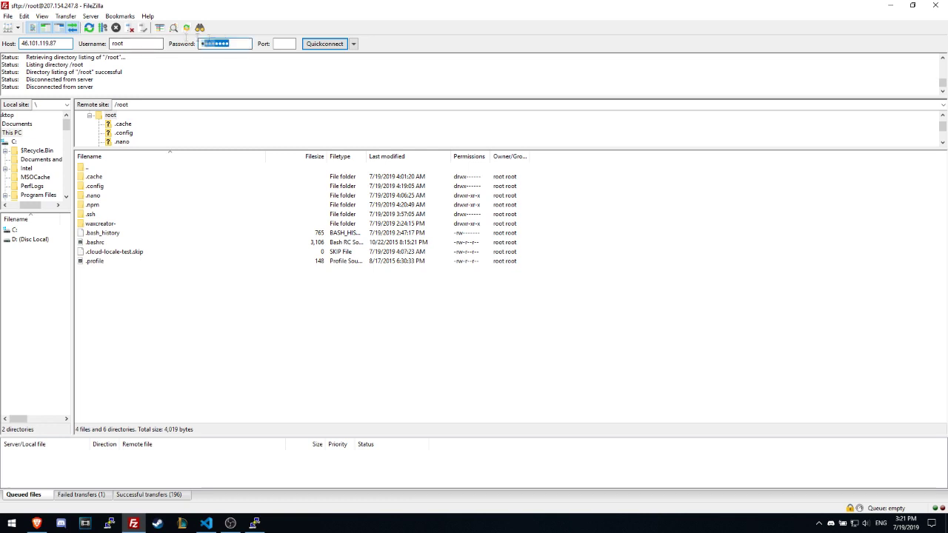
{"action": "key", "text": "Return"}
{"action": "key", "text": "Return"}
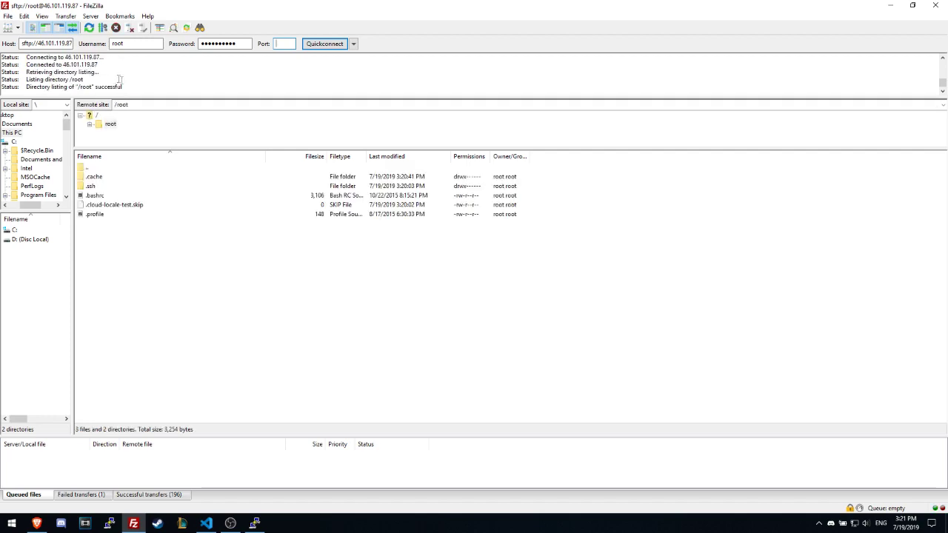
- Return to the browser and close the Yahoo Mail tab
{"action": "right_click", "coordinate": [150, 260]}
{"action": "left_click", "coordinate": [37, 523]}
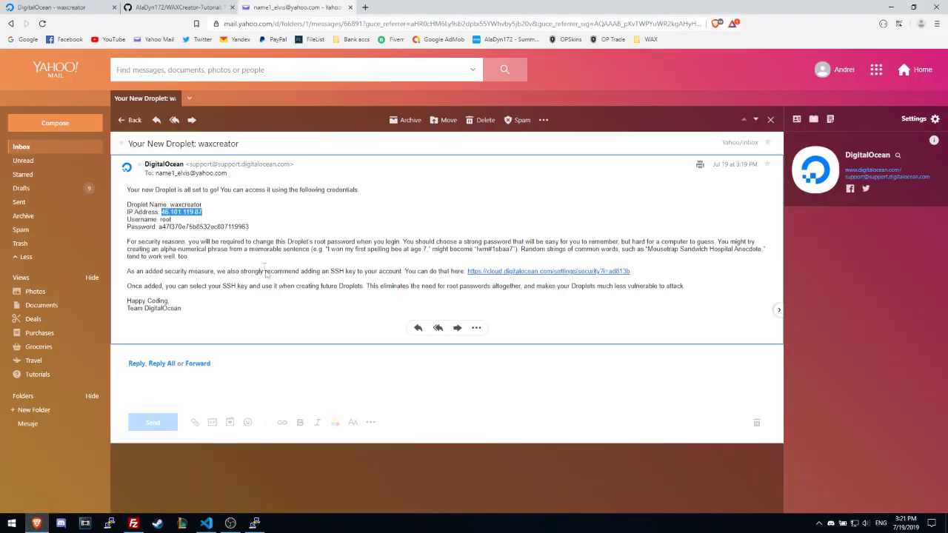
{"action": "left_click", "coordinate": [355, 8]}
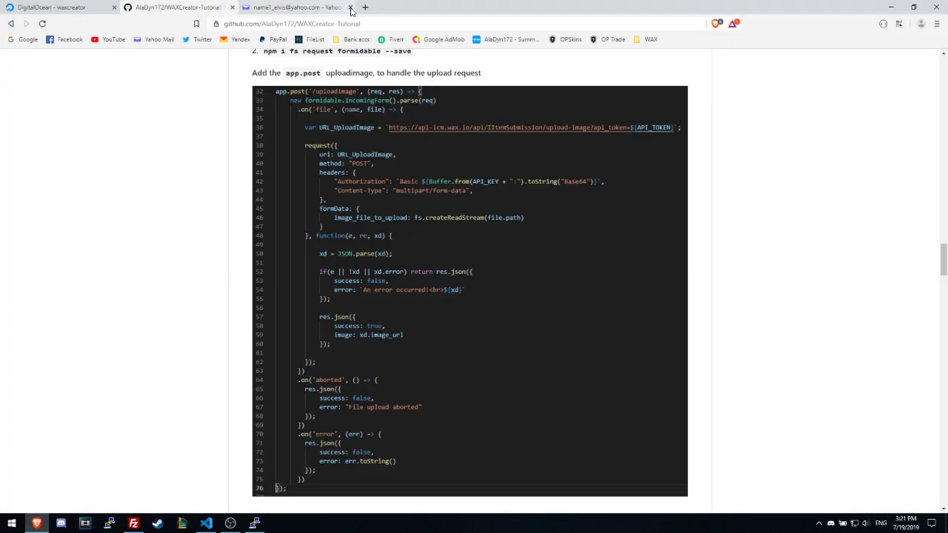
- Scroll the WAXCreator-Tutorial README to Step 1 and review its mkdir waxcreator instructions
{"action": "left_click_drag", "start_coordinate": [944, 256], "coordinate": [943, 66]}
{"action": "scroll", "coordinate": [171, 304], "scroll_direction": "down", "scroll_amount": 3}
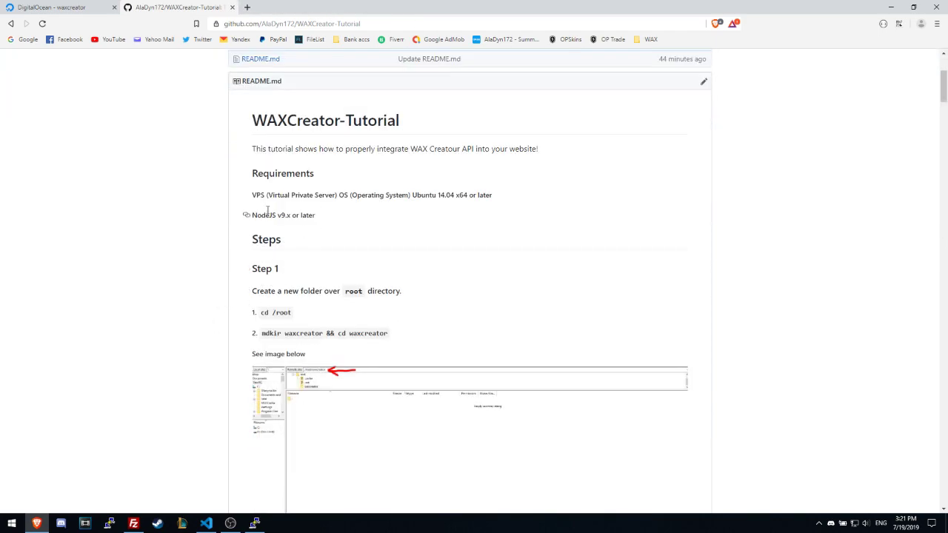
{"action": "left_click_drag", "start_coordinate": [250, 289], "coordinate": [392, 336]}
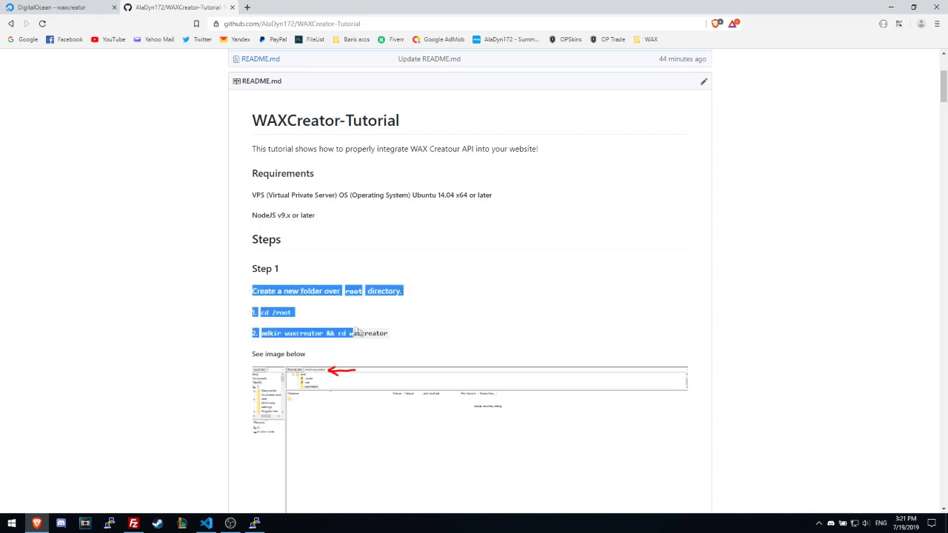
{"action": "left_click", "coordinate": [391, 335]}
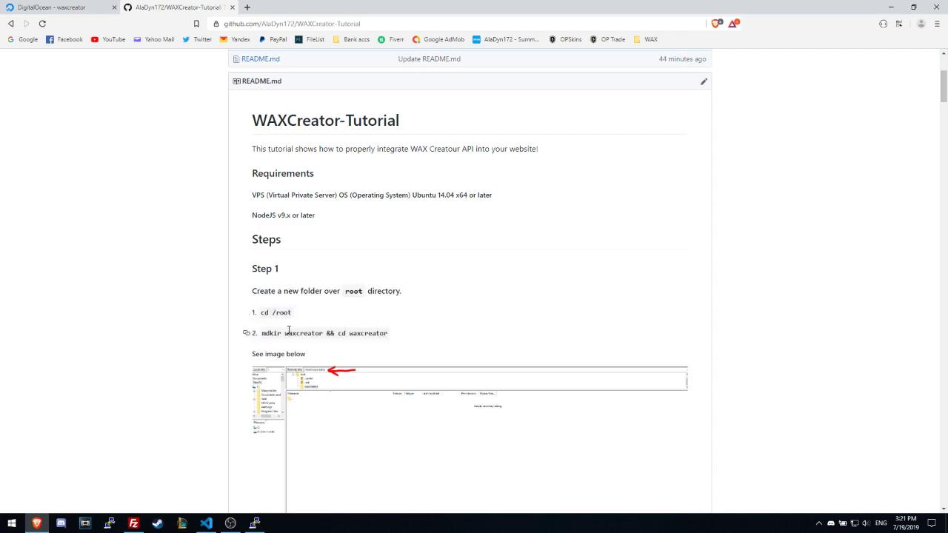
{"action": "scroll", "coordinate": [300, 323], "scroll_direction": "down", "scroll_amount": 2}
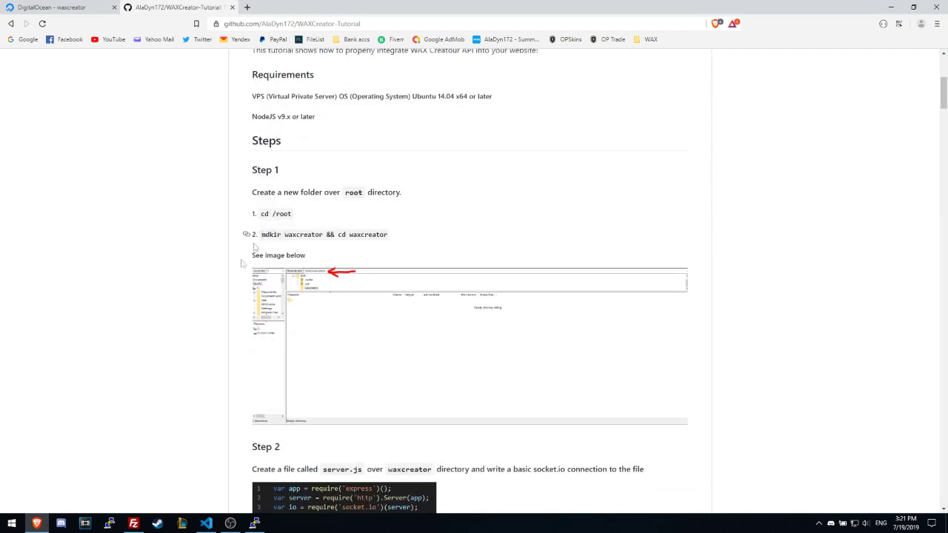
{"action": "left_click", "coordinate": [133, 523]}
{"action": "right_click", "coordinate": [133, 276]}
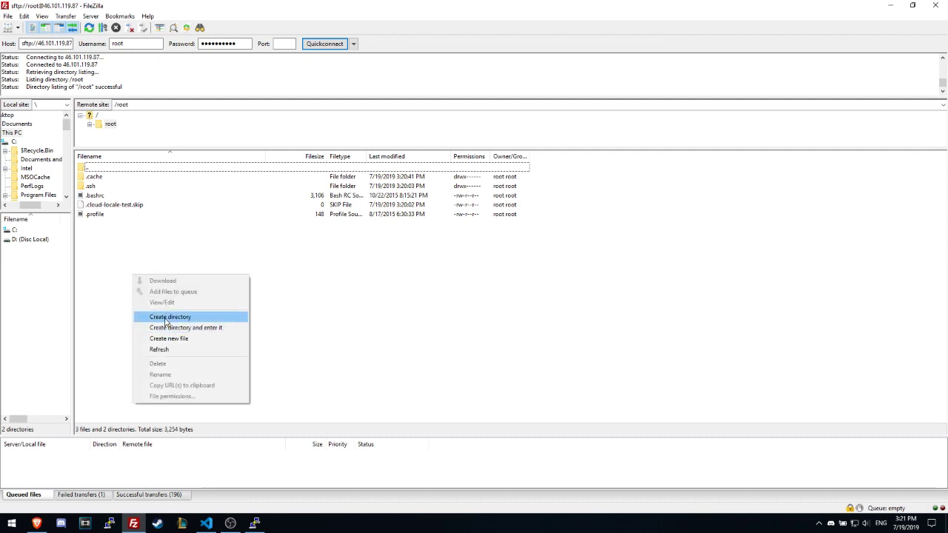
- Create a waxcreator folder in the server's /root directory
{"action": "left_click", "coordinate": [170, 317]}
{"action": "type", "text": "waxcreator"}
{"action": "key", "text": "Return"}
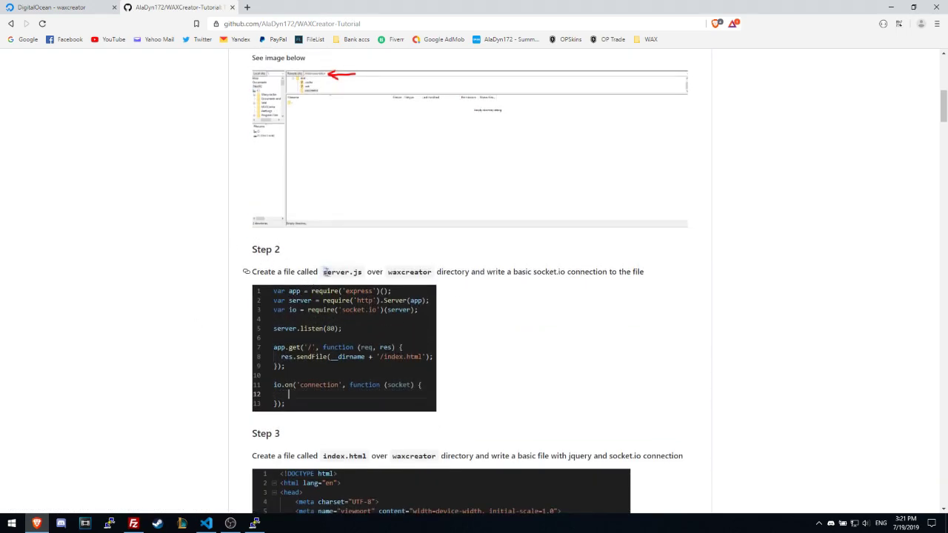
- Create an empty server.js inside waxcreator and open it with View/Edit
{"action": "left_click_drag", "start_coordinate": [323, 272], "coordinate": [370, 272]}
{"action": "left_click", "coordinate": [134, 522]}
{"action": "right_click", "coordinate": [181, 251]}
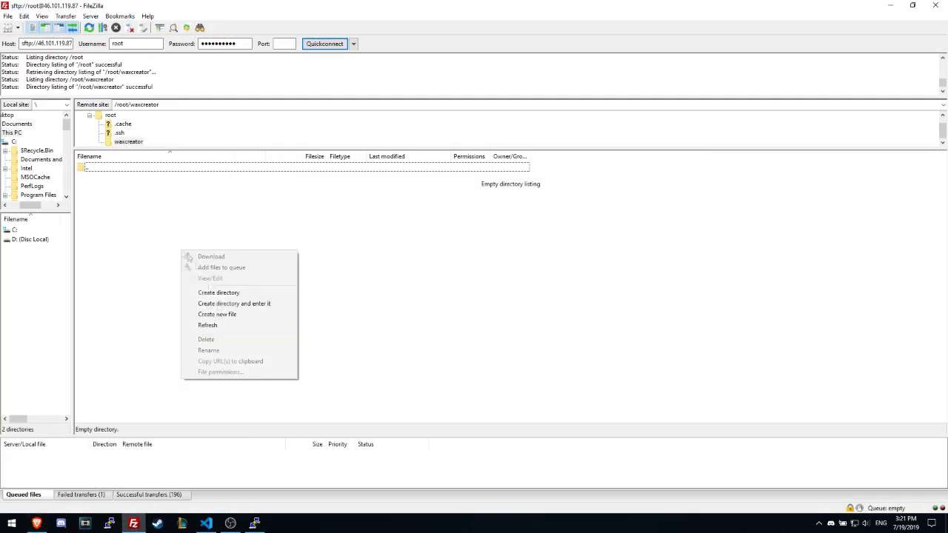
{"action": "left_click", "coordinate": [217, 314]}
{"action": "type", "text": "server.js"}
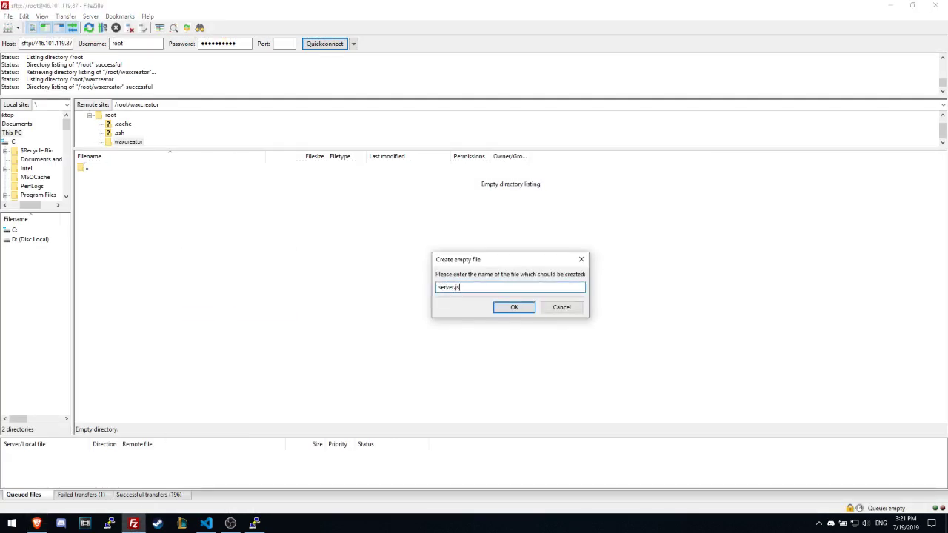
{"action": "key", "text": "Return"}
{"action": "right_click", "coordinate": [94, 177]}
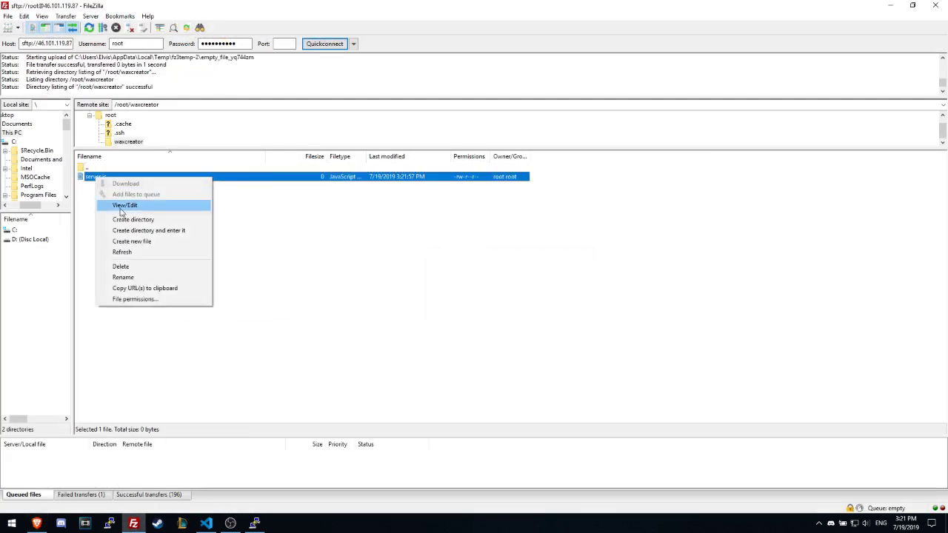
{"action": "left_click", "coordinate": [123, 206]}
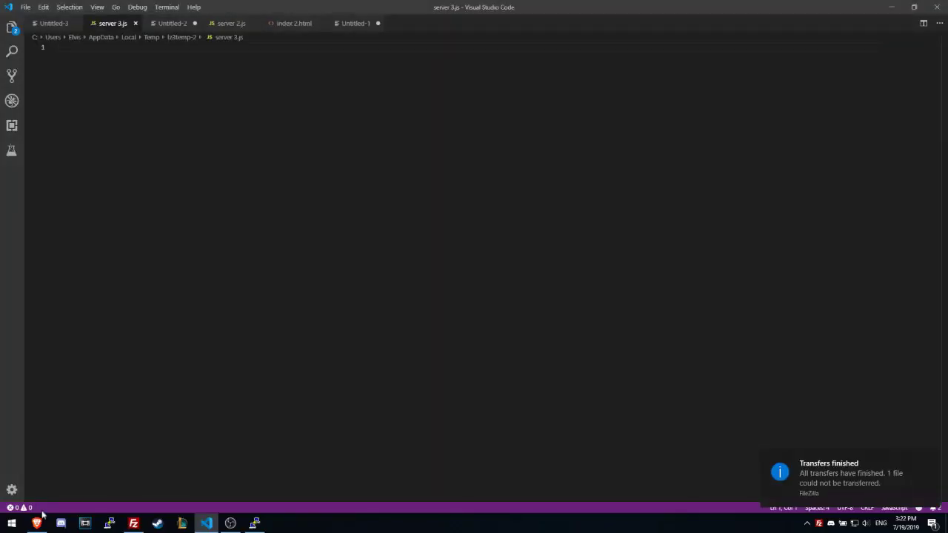
{"action": "left_click", "coordinate": [37, 522]}
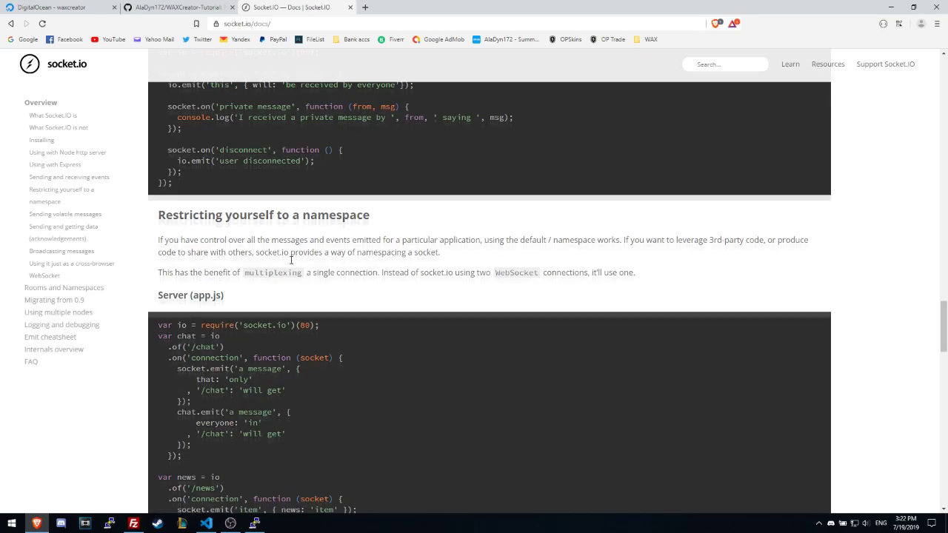
{"action": "scroll", "coordinate": [290, 259], "scroll_direction": "down", "scroll_amount": 5}
- Paste the Socket.IO 'Using with Express' app.js sample into server 3.js
{"action": "scroll", "coordinate": [290, 259], "scroll_direction": "up", "scroll_amount": 6}
{"action": "scroll", "coordinate": [290, 259], "scroll_direction": "up", "scroll_amount": 7}
{"action": "scroll", "coordinate": [290, 259], "scroll_direction": "up", "scroll_amount": 2}
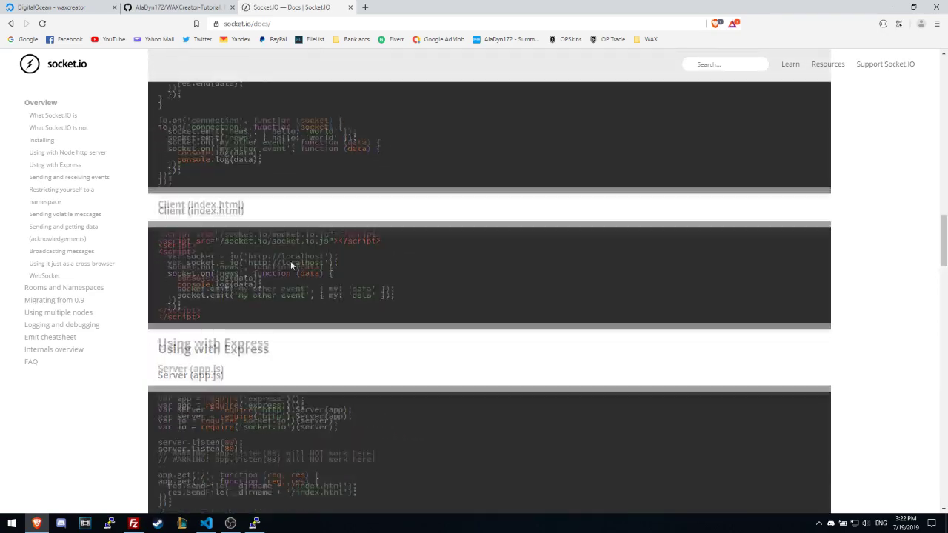
{"action": "scroll", "coordinate": [290, 259], "scroll_direction": "down", "scroll_amount": 3}
{"action": "left_click_drag", "start_coordinate": [200, 341], "coordinate": [156, 167]}
{"action": "key", "text": "ctrl+c"}
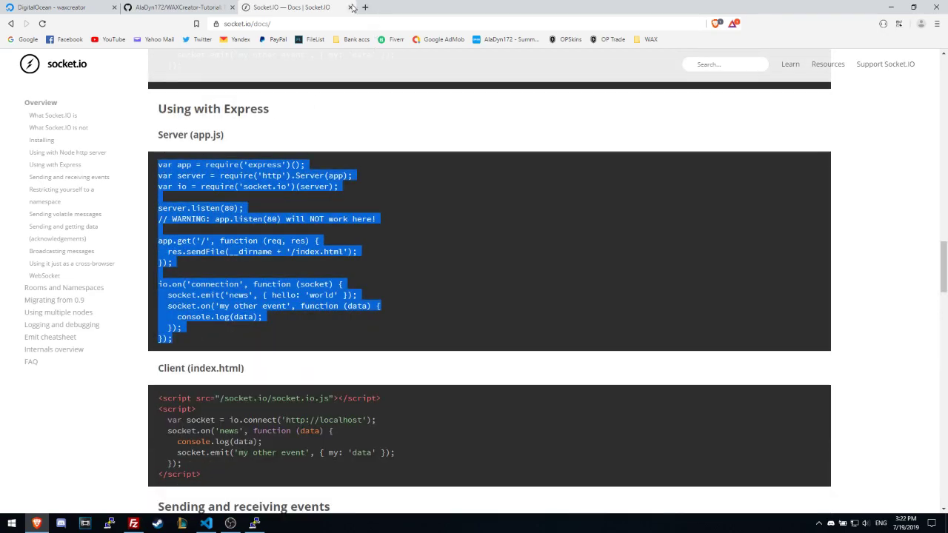
{"action": "left_click", "coordinate": [351, 8]}
{"action": "left_click", "coordinate": [205, 523]}
{"action": "key", "text": "ctrl+v"}
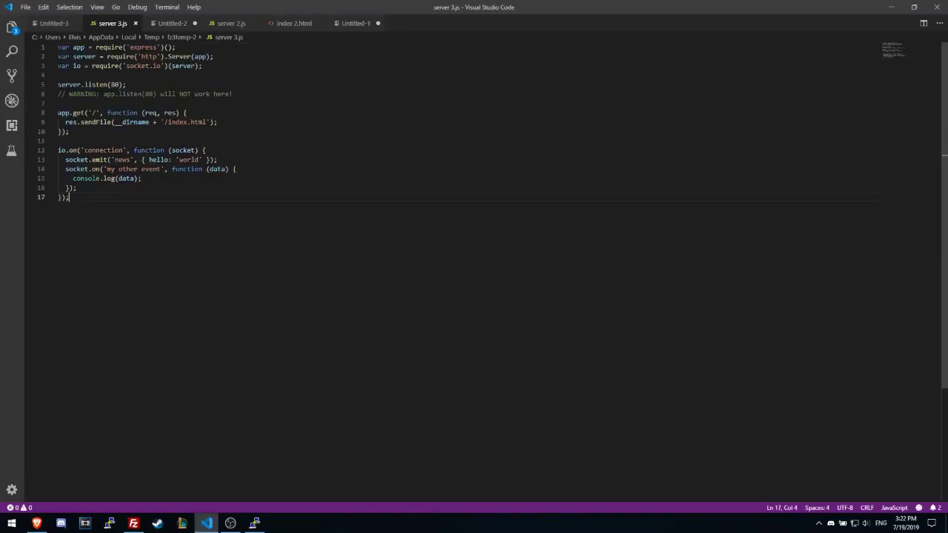
- Remove the WARNING comment and the socket event lines inside the connection handler
{"action": "triple_click", "coordinate": [132, 94]}
{"action": "key", "text": "BackSpace"}
{"action": "mouse_move", "coordinate": [57, 140]}
{"action": "left_mouse_down"}
{"action": "mouse_move", "coordinate": [70, 188]}
{"action": "mouse_move", "coordinate": [84, 168]}
{"action": "mouse_move", "coordinate": [62, 150]}
{"action": "left_mouse_up"}
{"action": "key", "text": "BackSpace"}
{"action": "key", "text": "ctrl+z"}
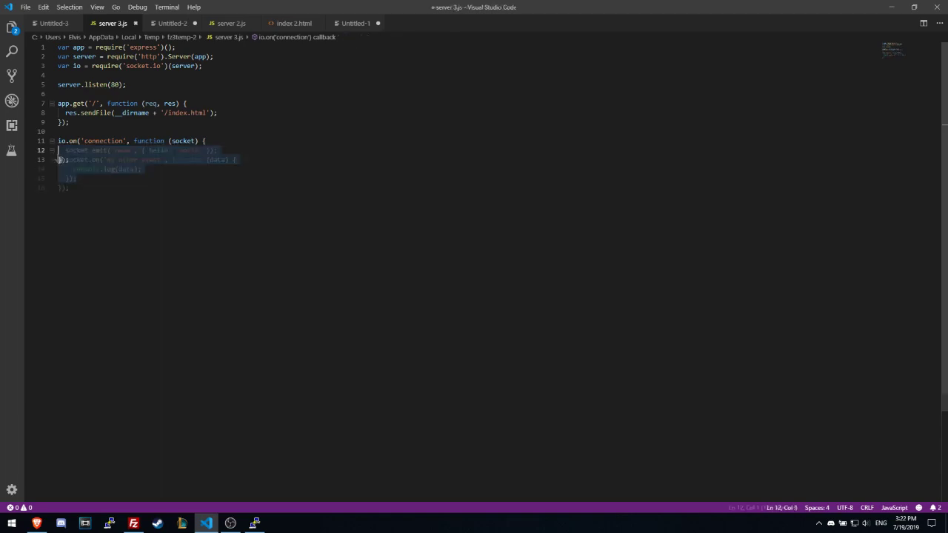
{"action": "key", "text": "BackSpace"}
{"action": "left_click", "coordinate": [37, 522]}
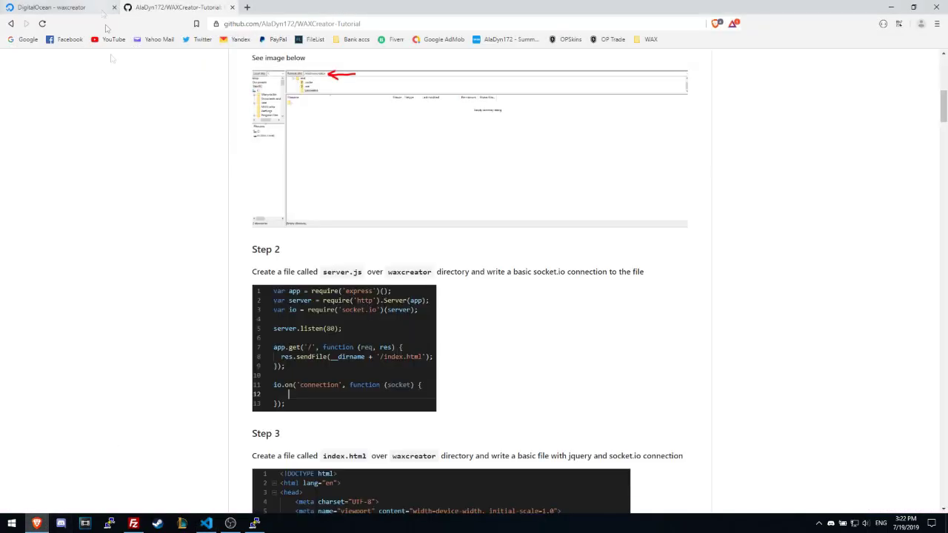
{"action": "scroll", "coordinate": [173, 309], "scroll_direction": "down", "scroll_amount": 2}
{"action": "scroll", "coordinate": [245, 340], "scroll_direction": "down", "scroll_amount": 2}
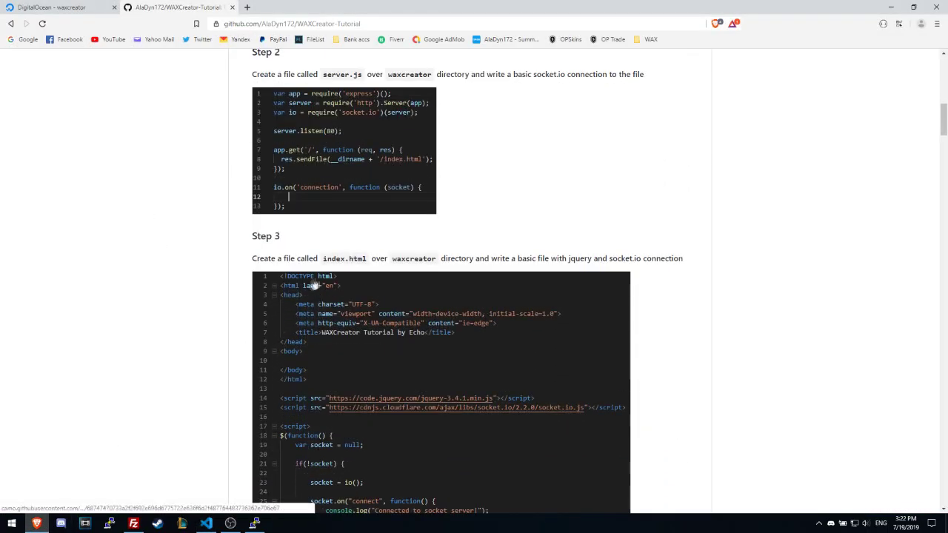
{"action": "left_click", "coordinate": [133, 523]}
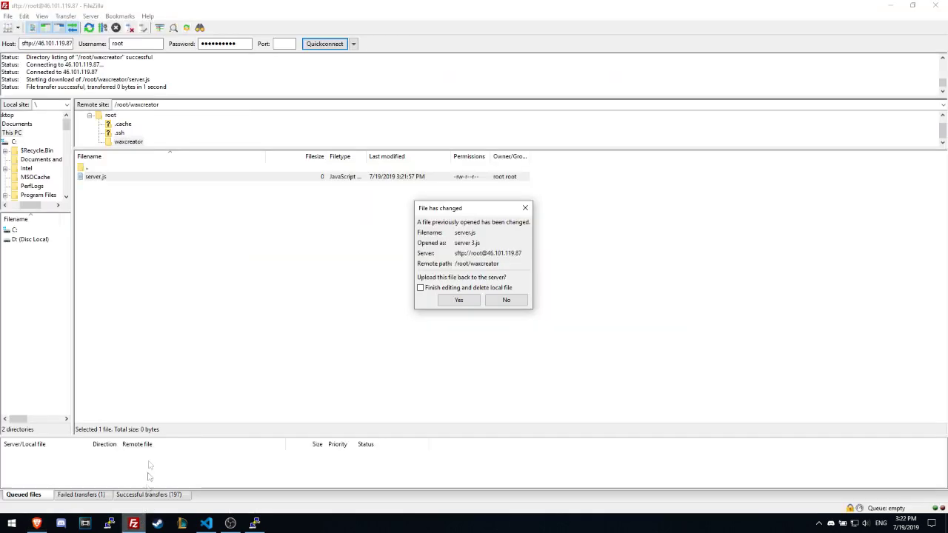
- Upload the edited server.js and create a new index.html in the waxcreator folder
{"action": "left_click", "coordinate": [445, 300]}
{"action": "right_click", "coordinate": [303, 260]}
{"action": "left_click", "coordinate": [342, 321]}
{"action": "type", "text": "index.htm"}
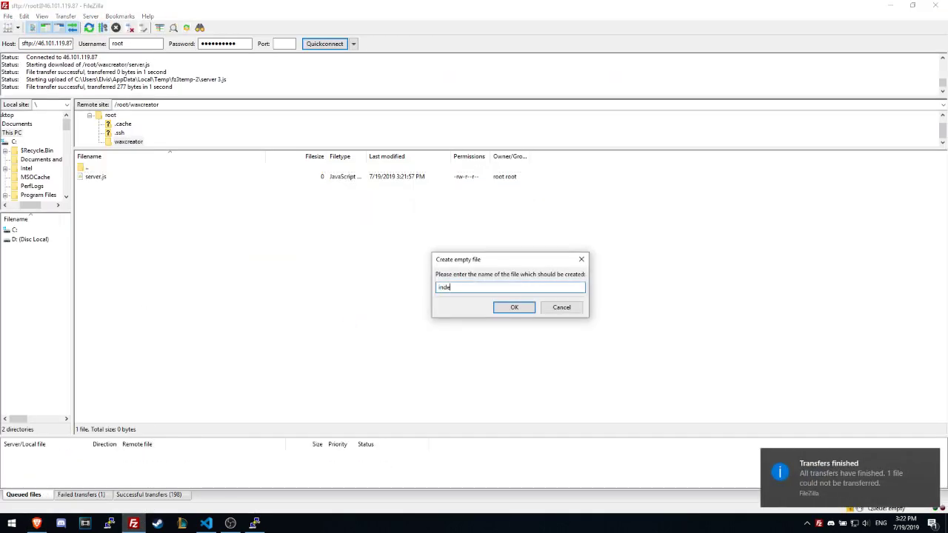
{"action": "type", "text": "l"}
{"action": "key", "text": "Return"}
- Open index.html for editing in Visual Studio Code via View/Edit
{"action": "right_click", "coordinate": [109, 178]}
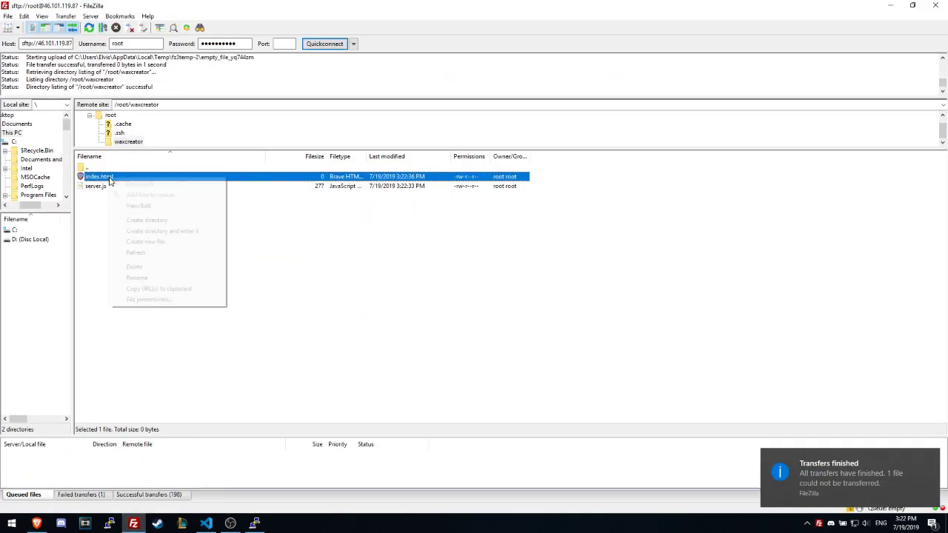
{"action": "left_click", "coordinate": [137, 205]}
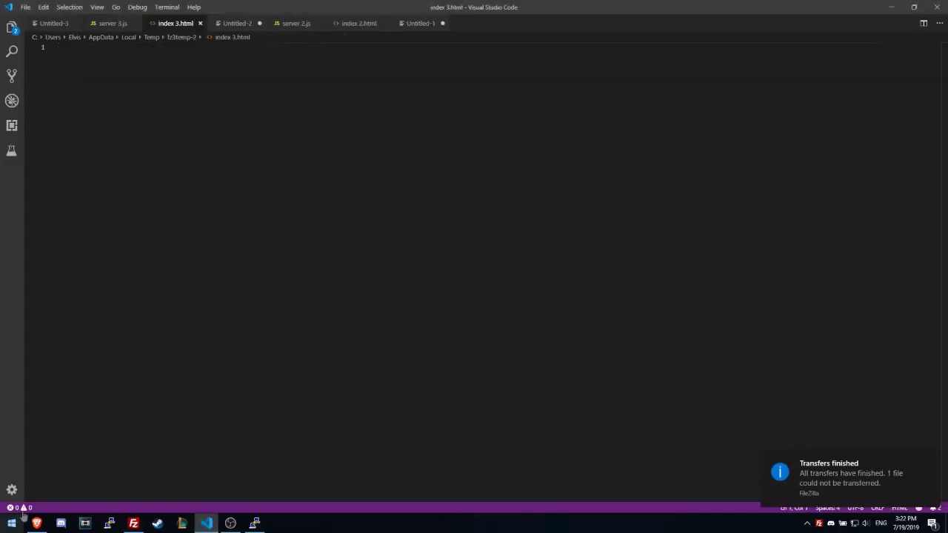
{"action": "left_click", "coordinate": [37, 523]}
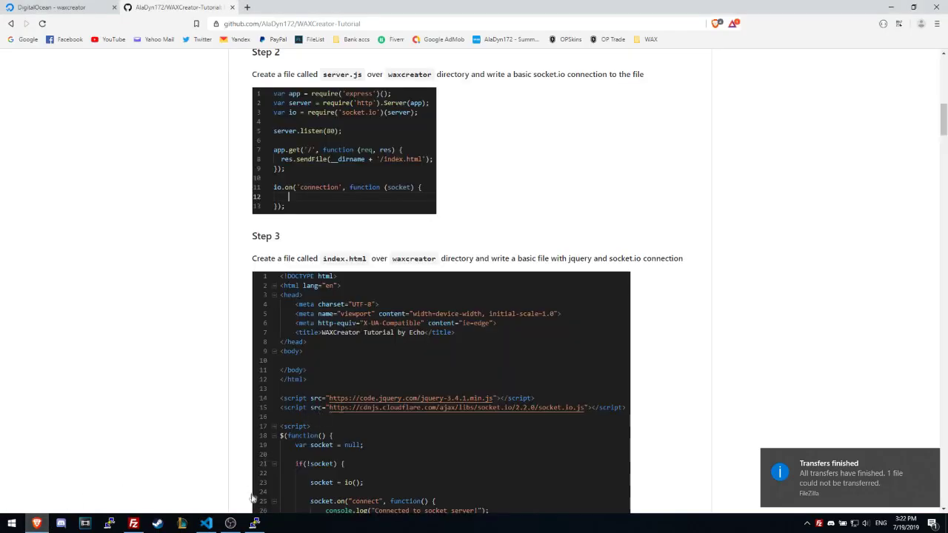
{"action": "left_click", "coordinate": [208, 521]}
- Expand html:5 into an HTML5 boilerplate in index 3.html and read Step 3
{"action": "type", "text": "html:"}
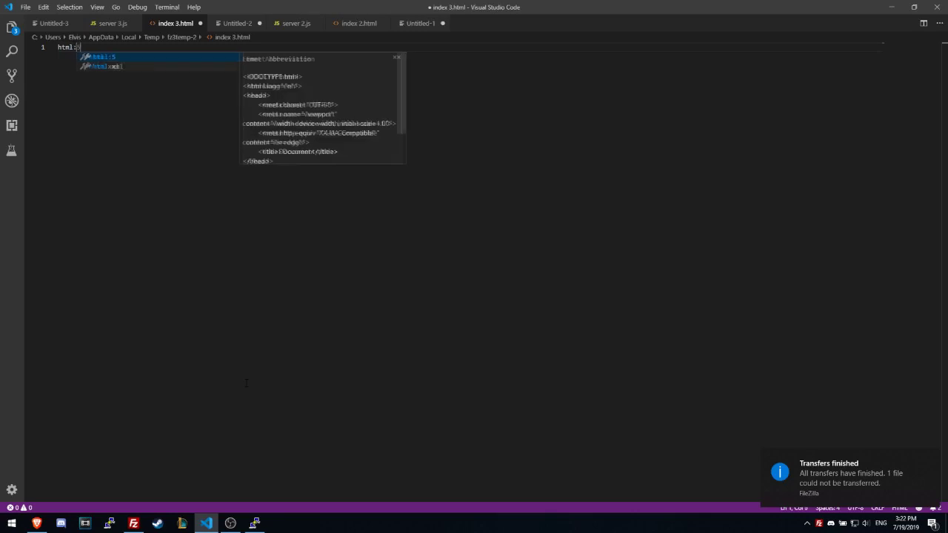
{"action": "key", "text": "Return"}
{"action": "left_click", "coordinate": [36, 523]}
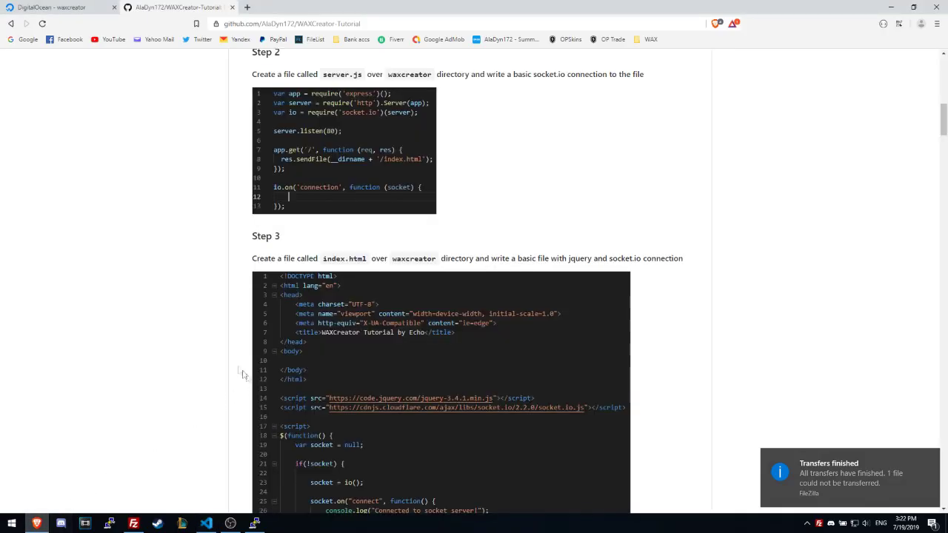
{"action": "scroll", "coordinate": [222, 355], "scroll_direction": "down", "scroll_amount": 2}
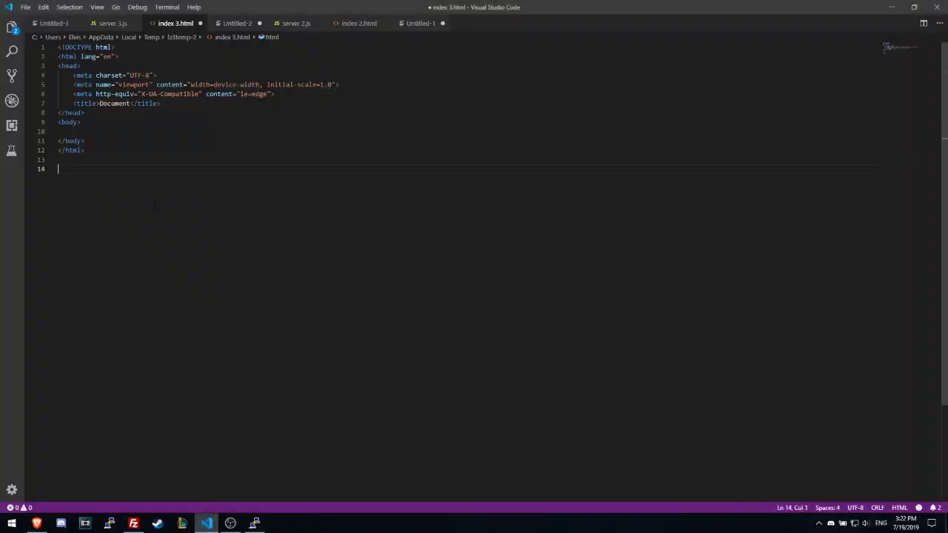
- Add a script tag loading jQuery 3.4.1 from its CDN below </html>
{"action": "key", "text": "Return"}
{"action": "type", "text": "script"}
{"action": "key", "text": "Down"}
{"action": "key", "text": "Return"}
{"action": "key", "text": "ctrl+space"}
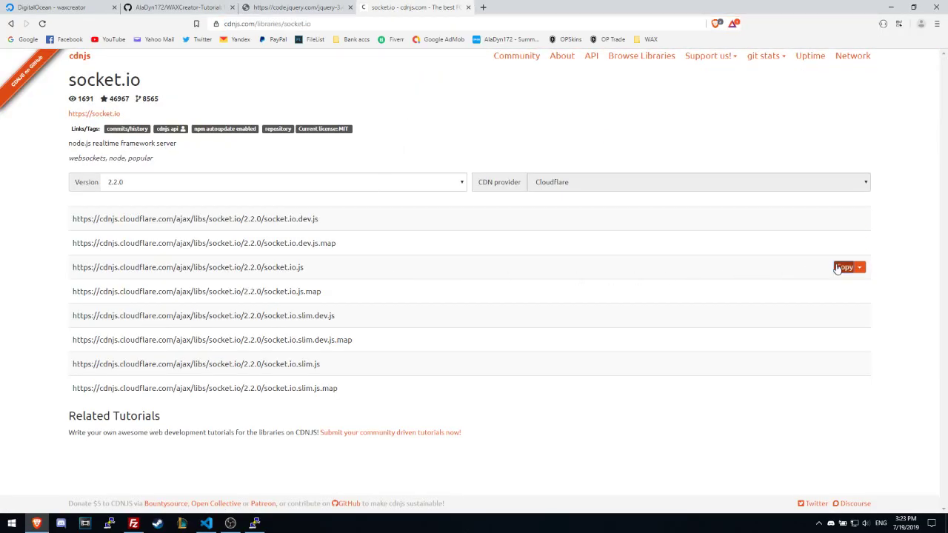
{"action": "left_click", "coordinate": [844, 268]}
{"action": "key", "text": "ctrl+w"}
{"action": "key", "text": "ctrl+w"}
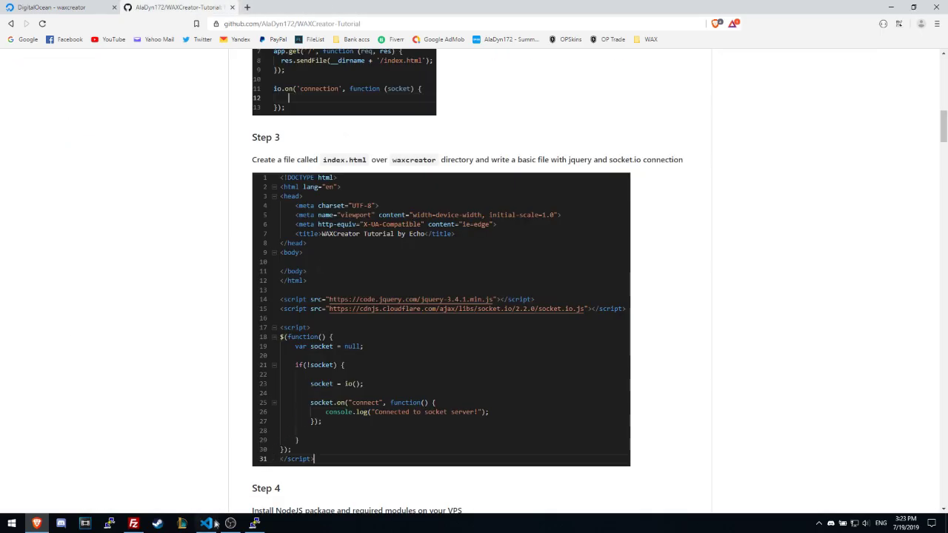
{"action": "left_click", "coordinate": [214, 524]}
- Add a second script tag with the socket.io 2.2.0 CDN URL as its src
{"action": "key", "text": "Tab"}
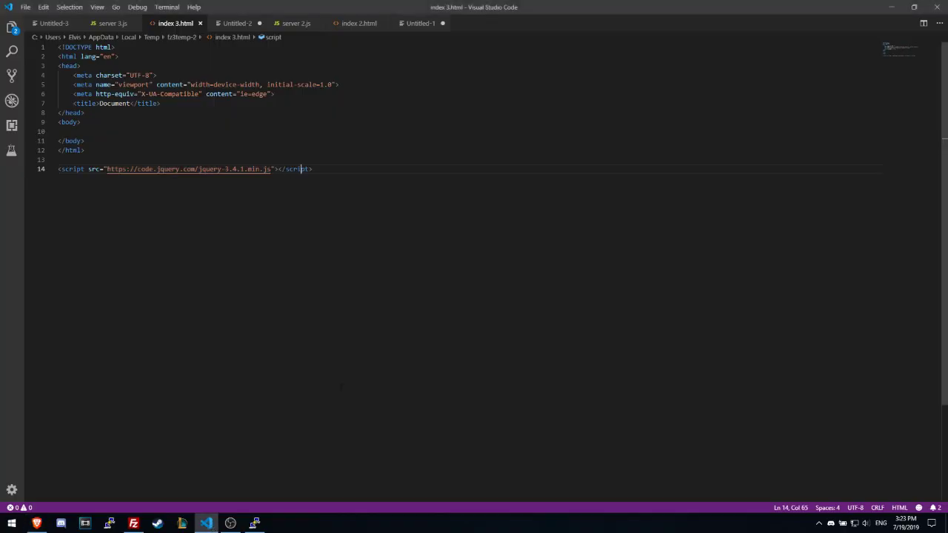
{"action": "key", "text": "Return"}
{"action": "type", "text": "script"}
{"action": "key", "text": "Down"}
{"action": "key", "text": "Down"}
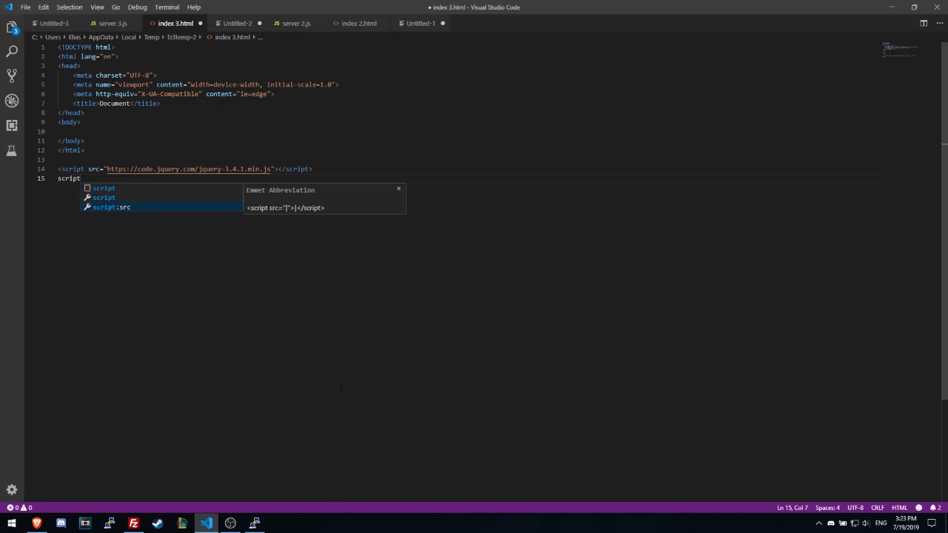
{"action": "key", "text": "Return"}
{"action": "key", "text": "ctrl+v"}
{"action": "left_click", "coordinate": [36, 524]}
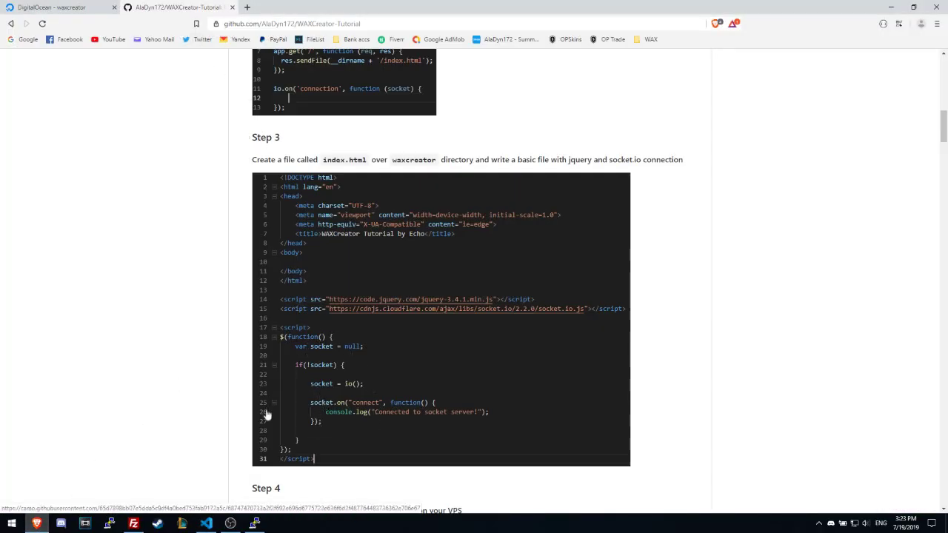
- Insert an empty inline script block below the CDN script tags
{"action": "left_click", "coordinate": [206, 524]}
{"action": "left_click", "coordinate": [510, 246]}
{"action": "key", "text": "Return"}
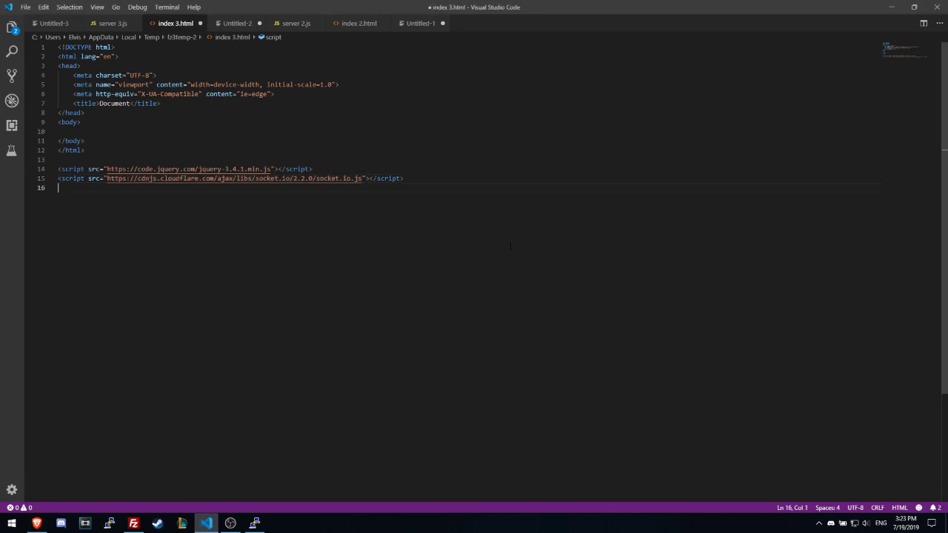
{"action": "key", "text": "Return"}
{"action": "type", "text": "script"}
{"action": "key", "text": "Return"}
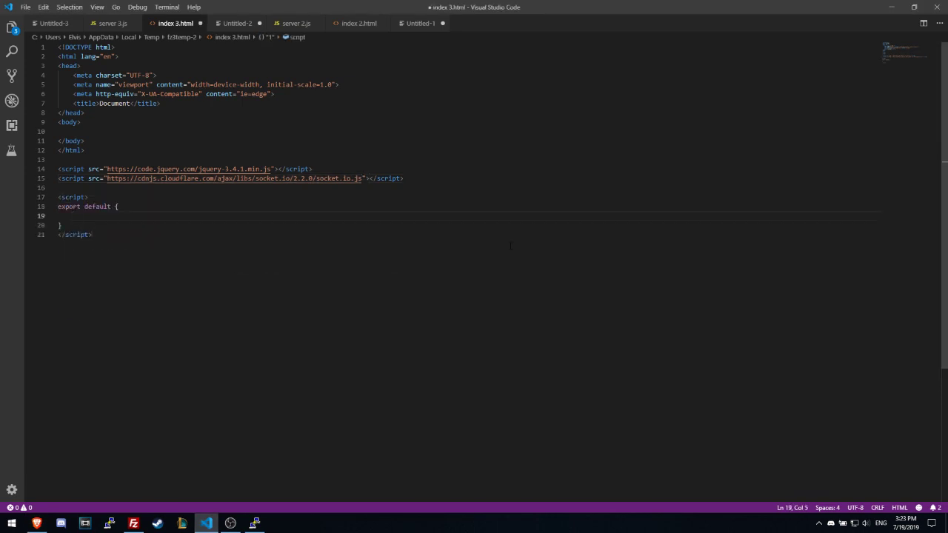
{"action": "key", "text": "shift+Up"}
{"action": "key", "text": "shift+Up"}
{"action": "key", "text": "shift+Up"}
{"action": "key", "text": "shift+Down"}
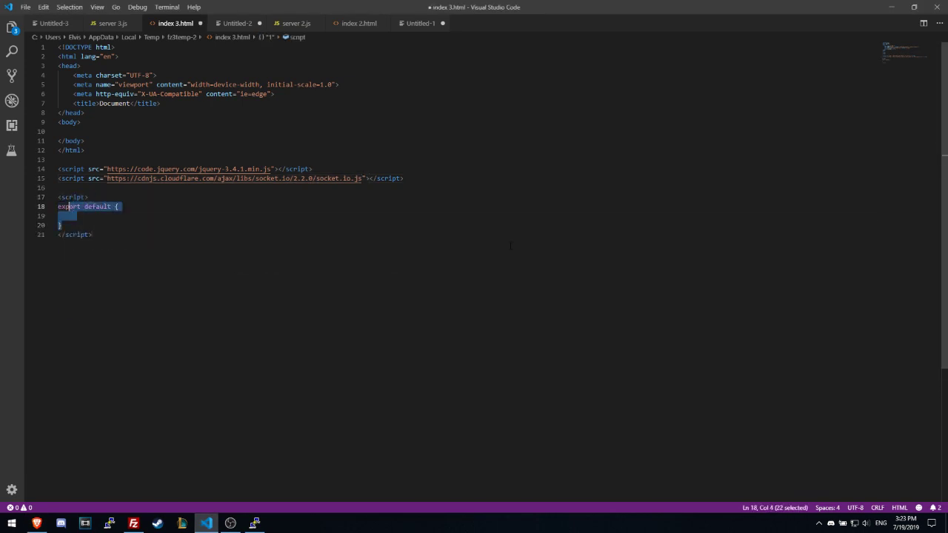
{"action": "key", "text": "BackSpace"}
{"action": "type", "text": "$"}
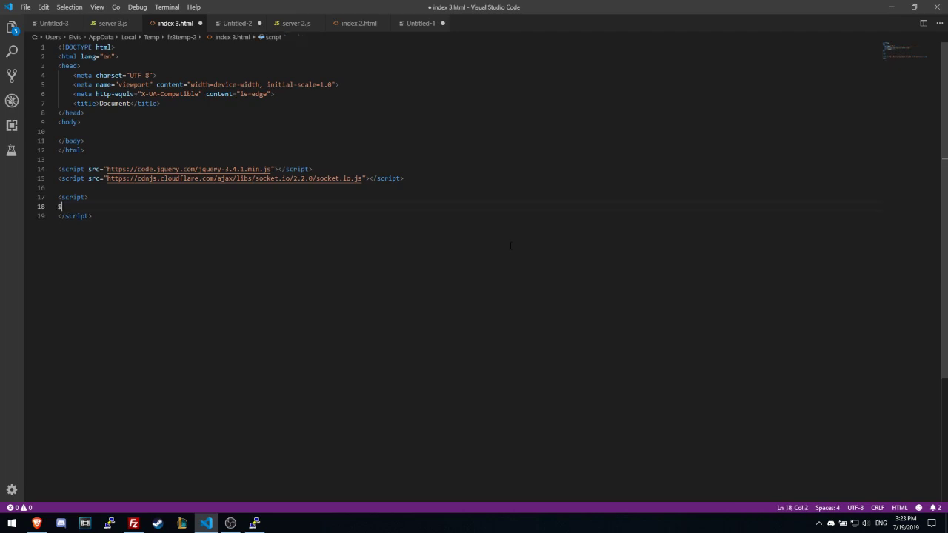
- Write a jQuery ready function with socket = null and an if(!socket) block calling io()
{"action": "type", "text": "(function() "}
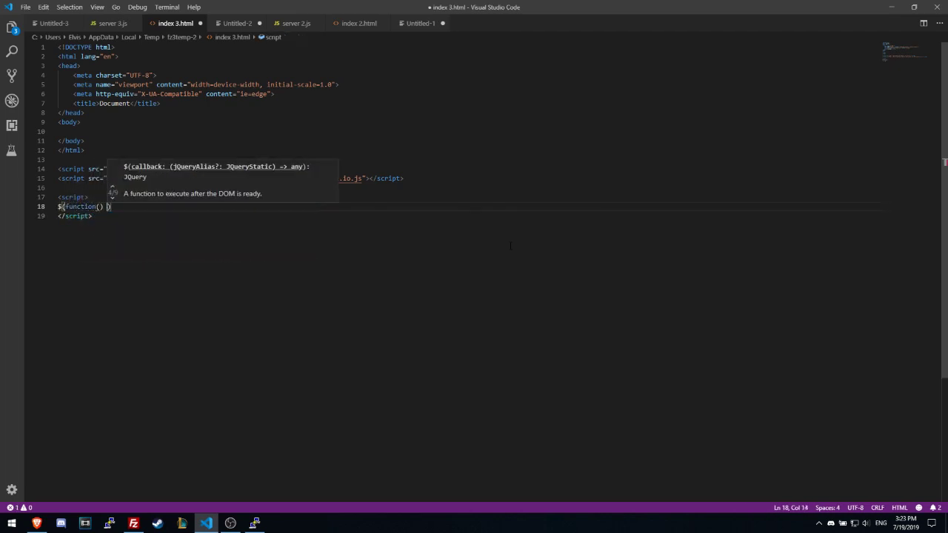
{"action": "type", "text": "{"}
{"action": "key", "text": "Return"}
{"action": "key", "text": "Down"}
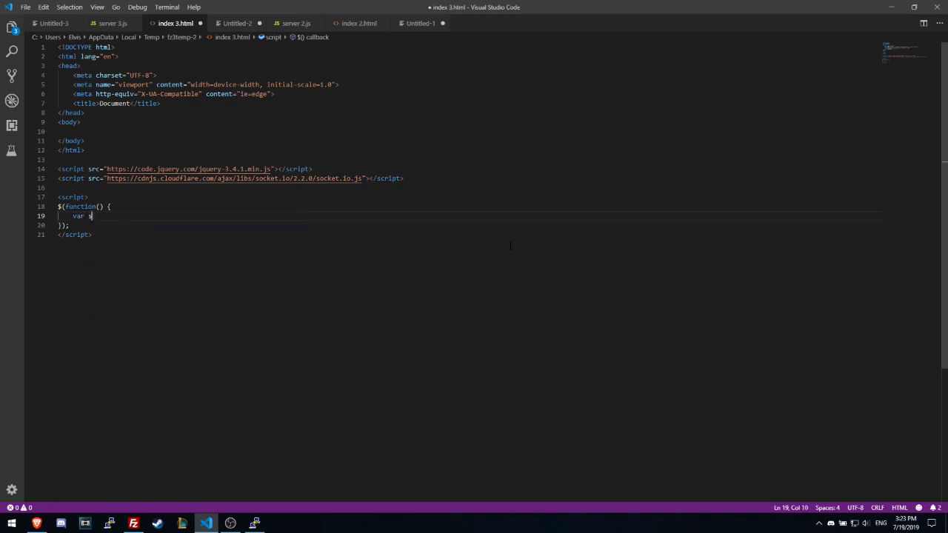
{"action": "type", "text": "ocket = null;"}
{"action": "key", "text": "Return"}
{"action": "key", "text": "Return"}
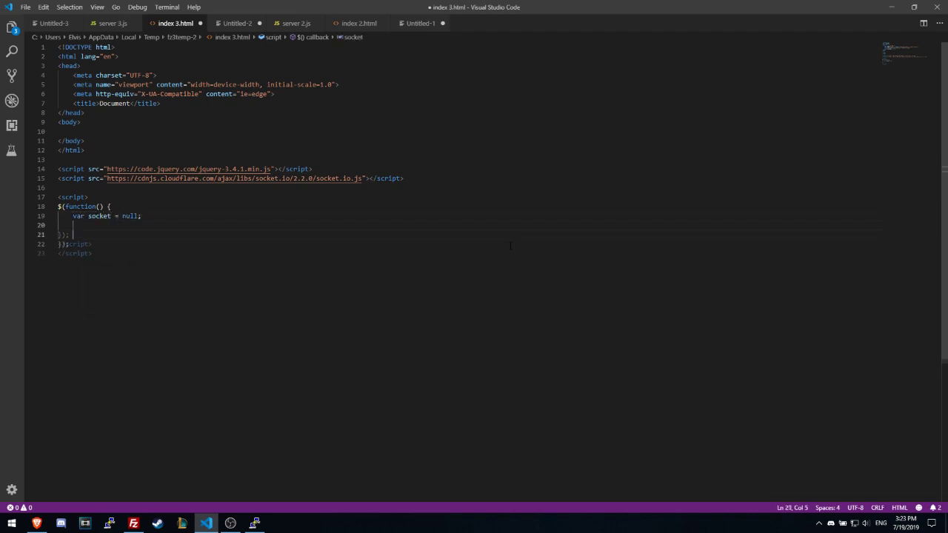
{"action": "key", "text": "Return"}
{"action": "key", "text": "Return"}
{"action": "key", "text": "Up"}
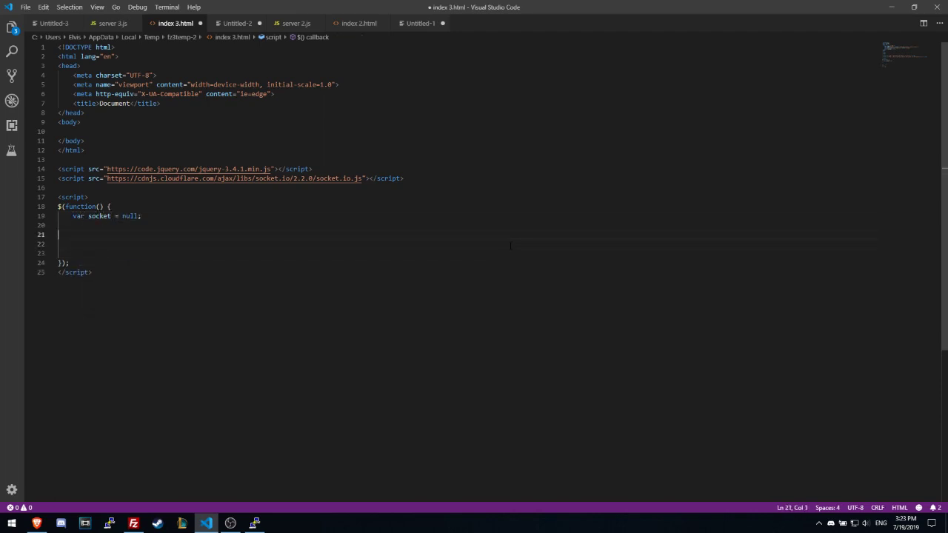
{"action": "type", "text": "if(!socket"}
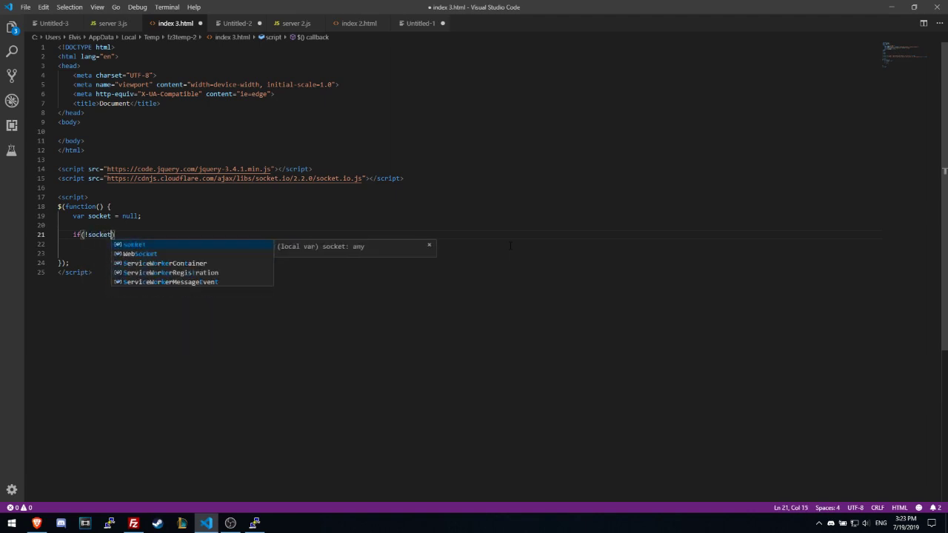
{"action": "type", "text": ") {"}
{"action": "key", "text": "Return"}
{"action": "type", "text": "cket = "}
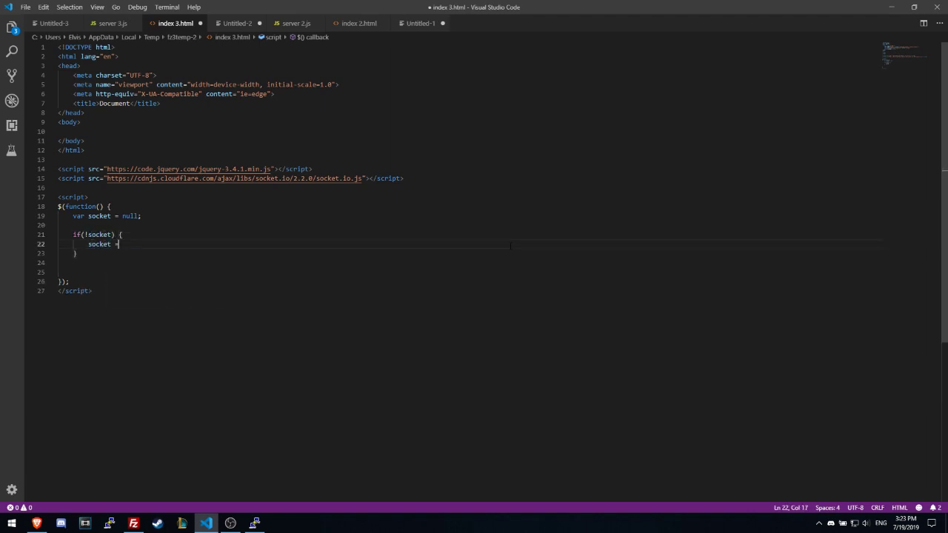
{"action": "type", "text": "io();"}
{"action": "key", "text": "Return"}
{"action": "key", "text": "Return"}
{"action": "key", "text": "Return"}
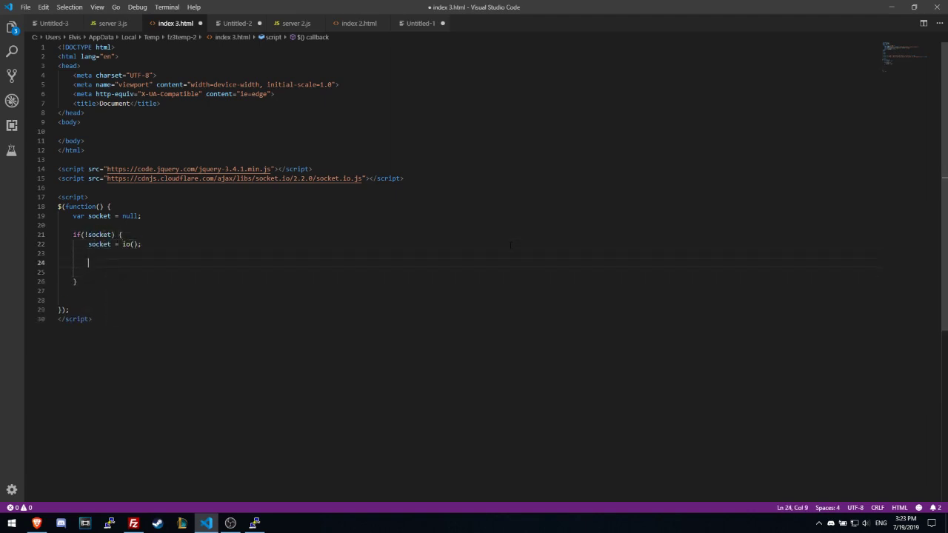
- Add a socket.on("connect") callback logging "connected!", tidy blank lines and save
{"action": "type", "text": "socket.on("}
{"action": "type", "text": "nnect\""}
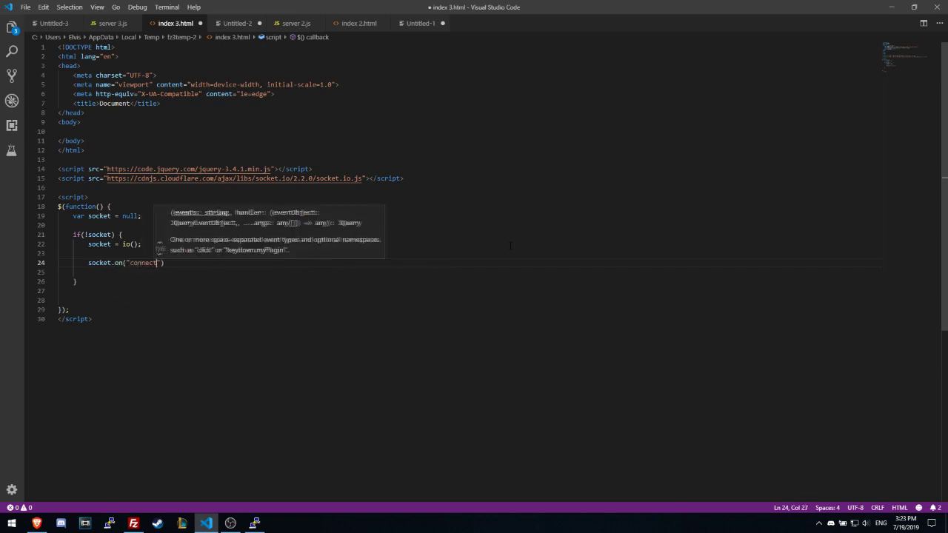
{"action": "type", "text": ","}
{"action": "key", "text": "BackSpace"}
{"action": "key", "text": "BackSpace"}
{"action": "type", "text": ", func"}
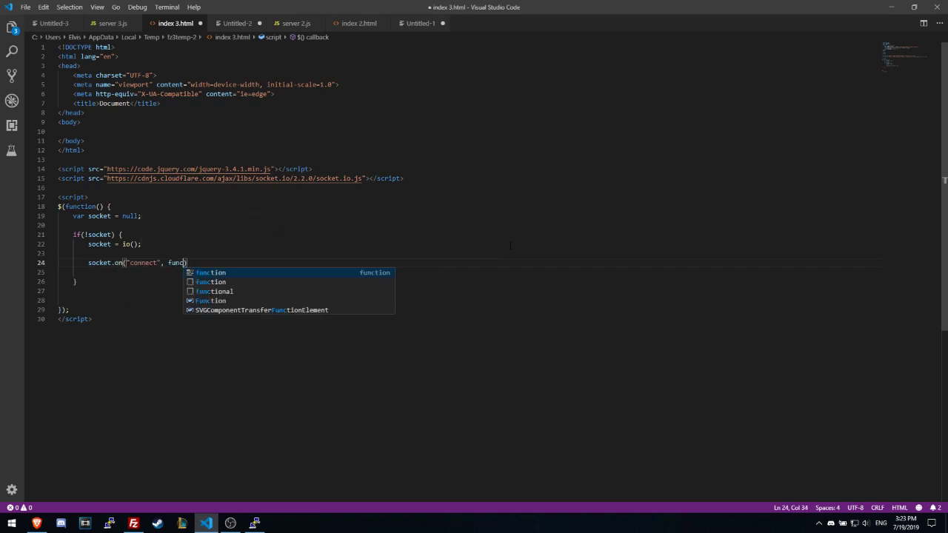
{"action": "type", "text": "tion() {"}
{"action": "key", "text": "Return"}
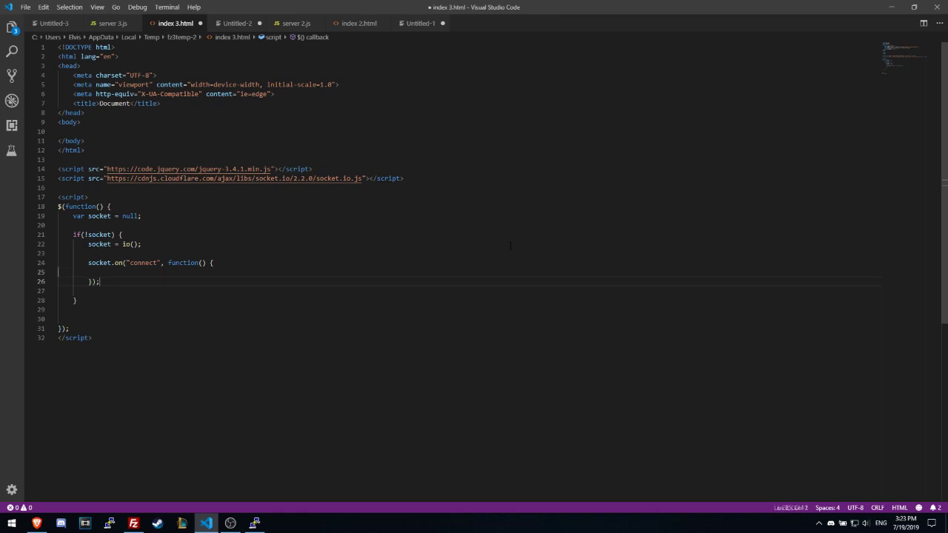
{"action": "type", "text": "console.log(\"c"}
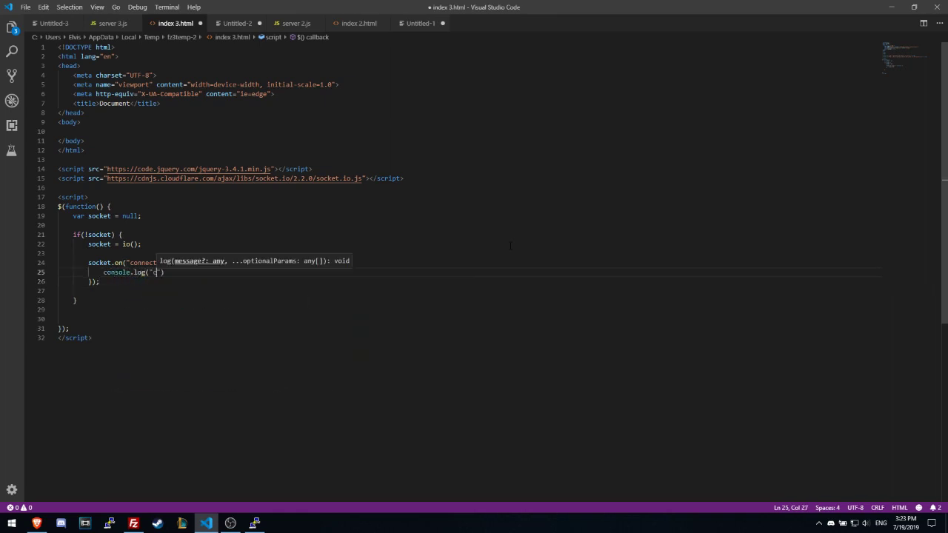
{"action": "type", "text": "onnected!"}
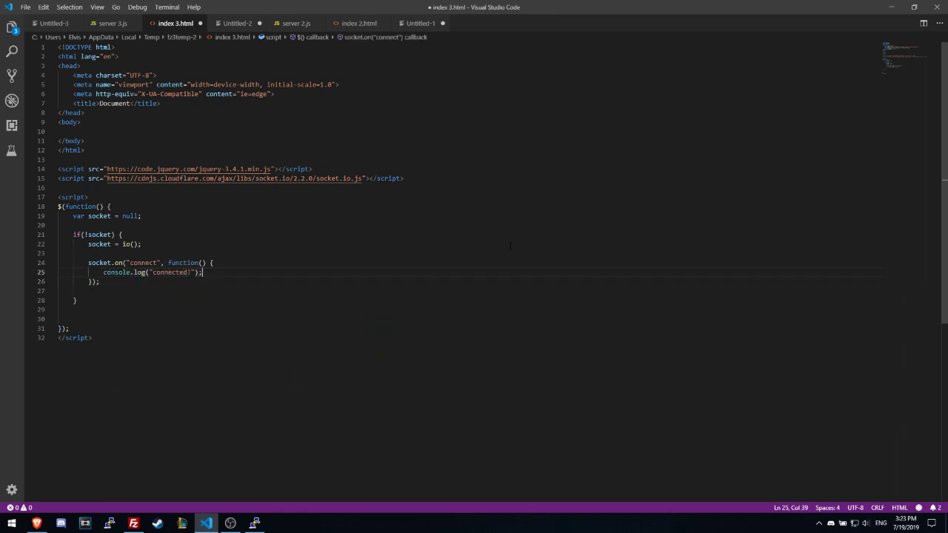
{"action": "key", "text": "Down"}
{"action": "key", "text": "Delete"}
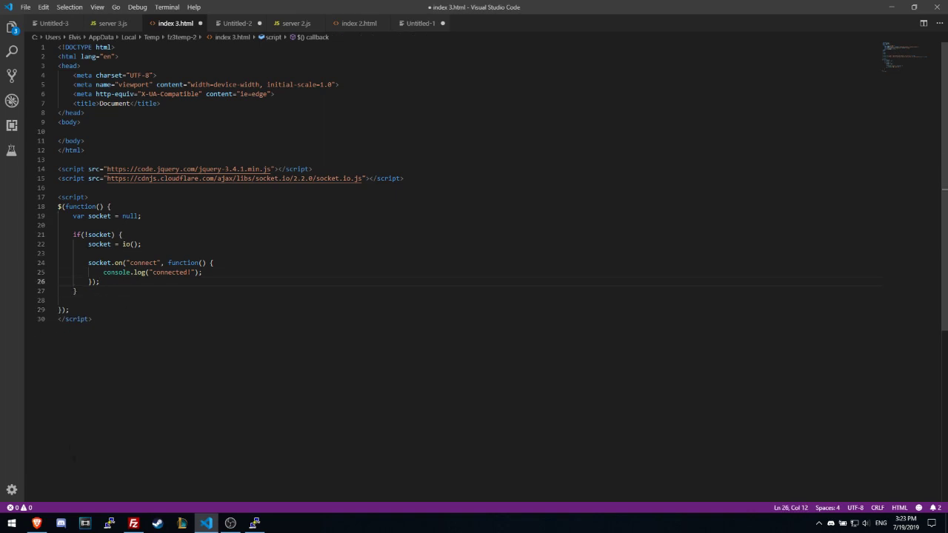
{"action": "key", "text": "ctrl+s"}
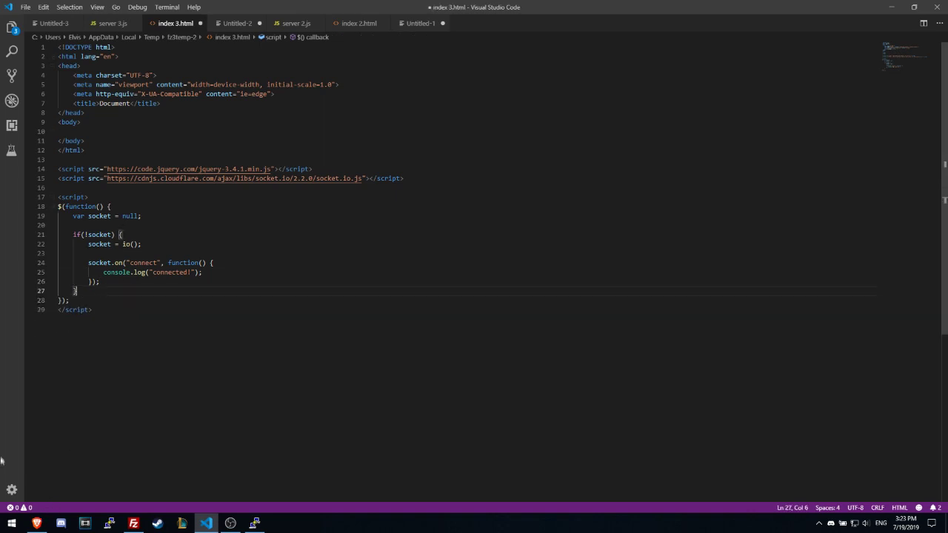
- Scroll the tutorial to Step 4 and select the NodeSource curl setup command
{"action": "left_click", "coordinate": [37, 522]}
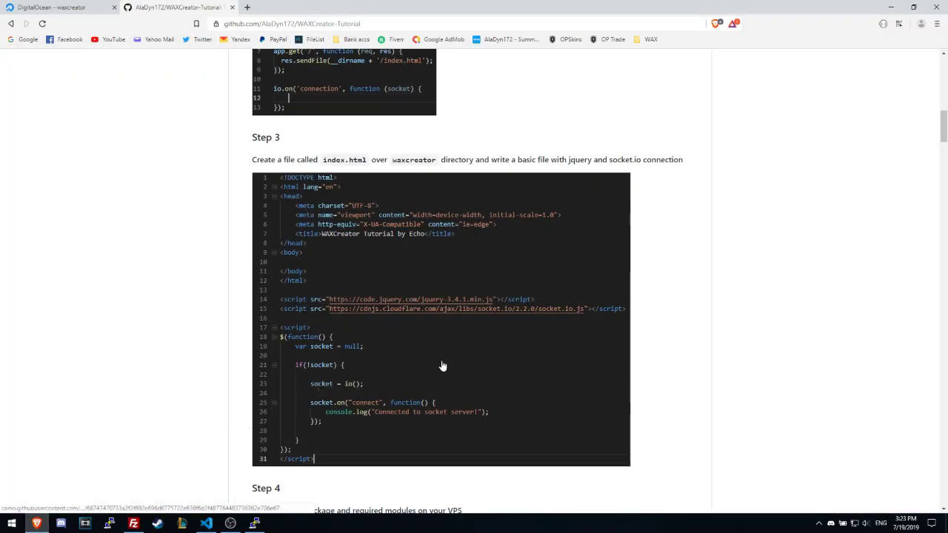
{"action": "scroll", "coordinate": [243, 392], "scroll_direction": "down", "scroll_amount": 2}
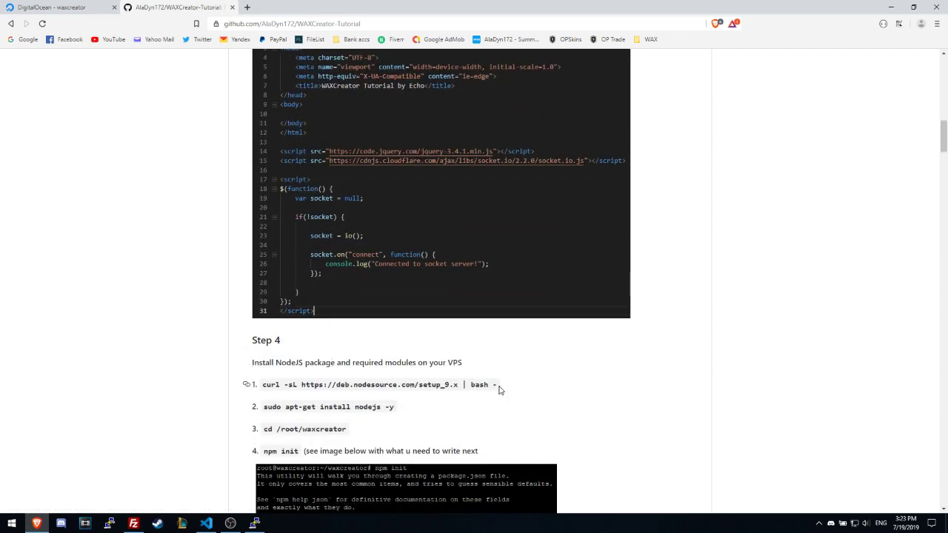
{"action": "left_click_drag", "start_coordinate": [498, 386], "coordinate": [262, 382]}
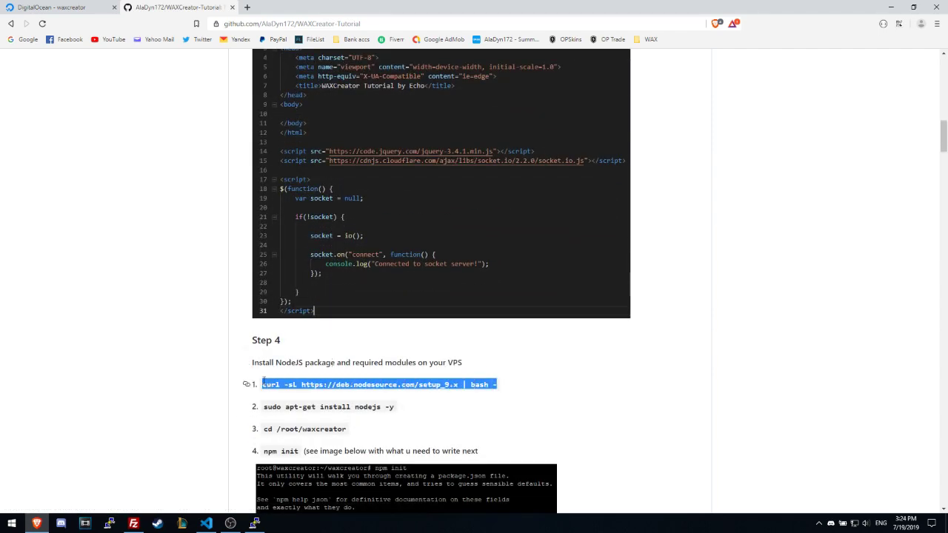
{"action": "left_click", "coordinate": [254, 524]}
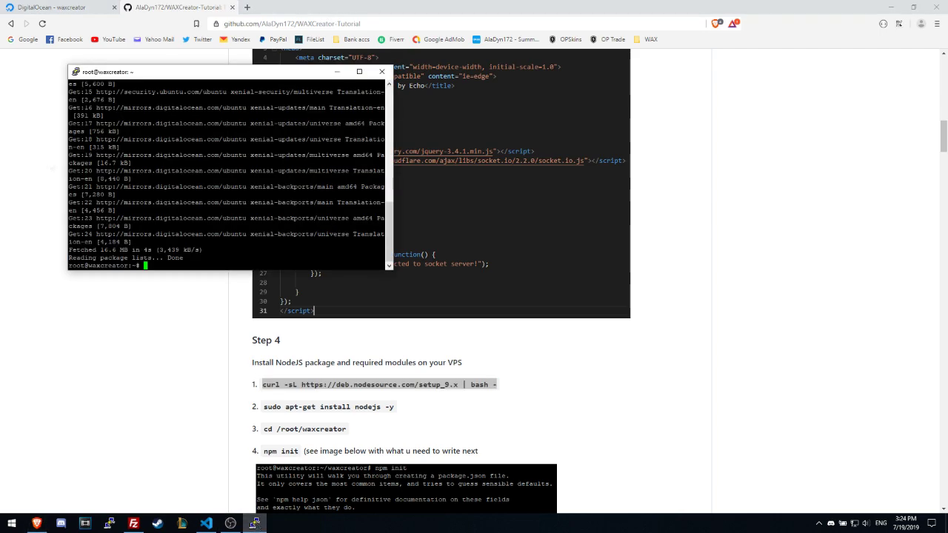
- Open a fresh duplicate PuTTY session, close the old one, and log in as root
{"action": "left_click", "coordinate": [77, 74]}
{"action": "left_click", "coordinate": [106, 197]}
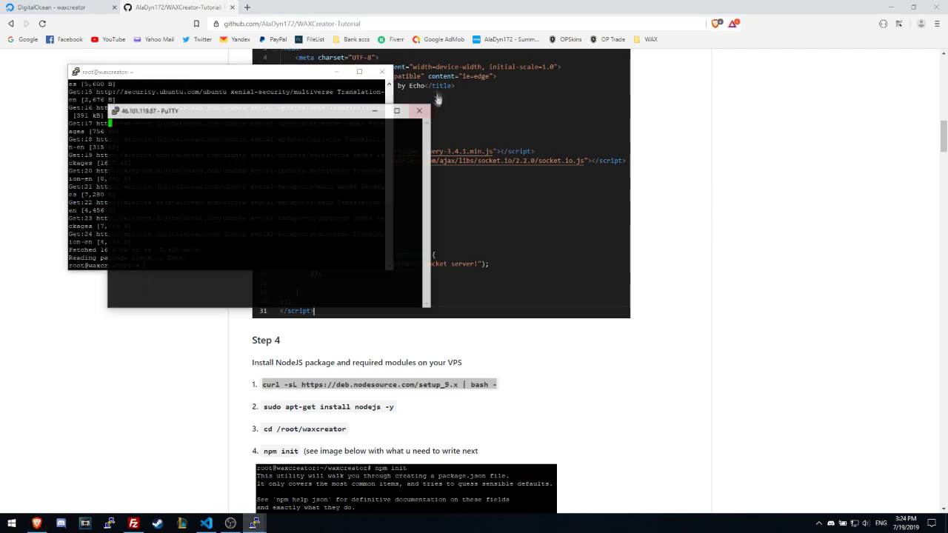
{"action": "left_click", "coordinate": [393, 74]}
{"action": "left_click", "coordinate": [493, 296]}
{"action": "type", "text": "roo"}
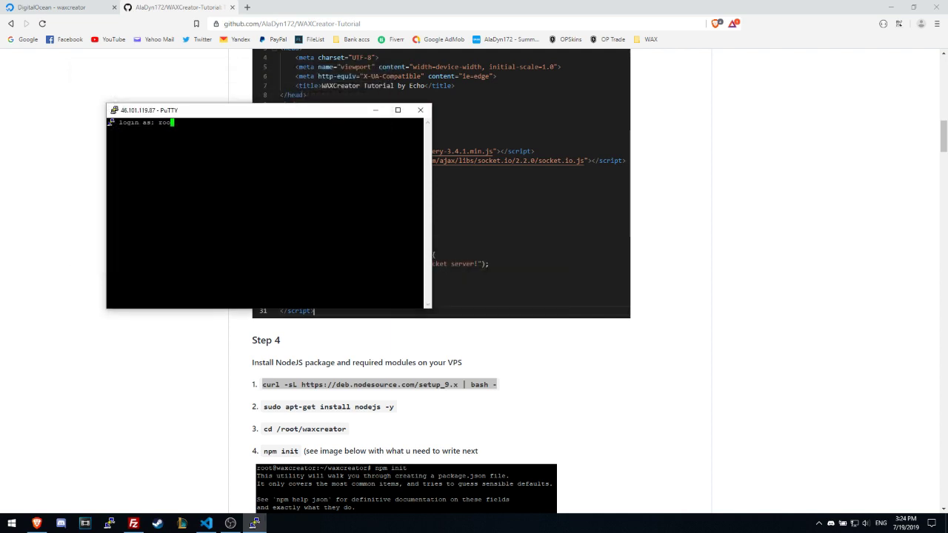
{"action": "type", "text": "t"}
{"action": "key", "text": "Return"}
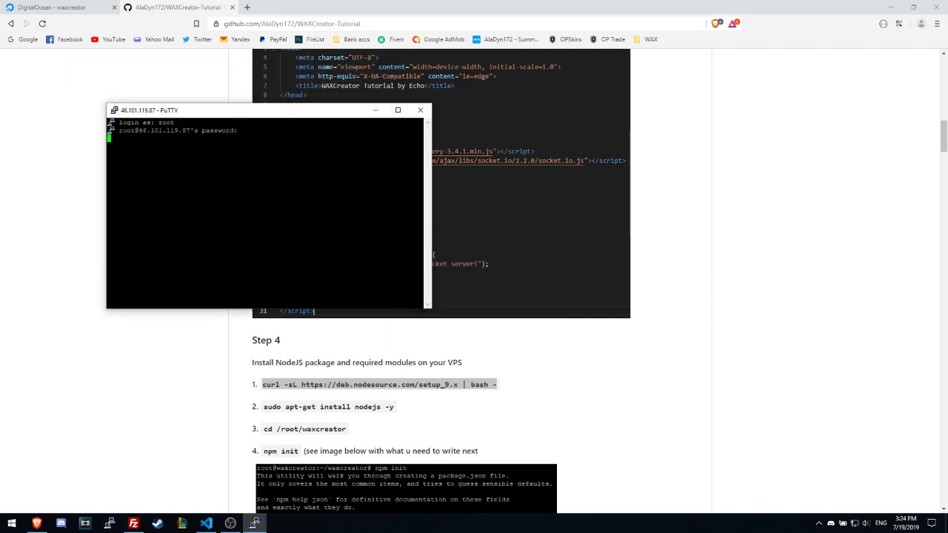
{"action": "key", "text": "Return"}
- Run the NodeSource curl setup script and enlarge the terminal window
{"action": "right_click", "coordinate": [112, 126]}
{"action": "key", "text": "Return"}
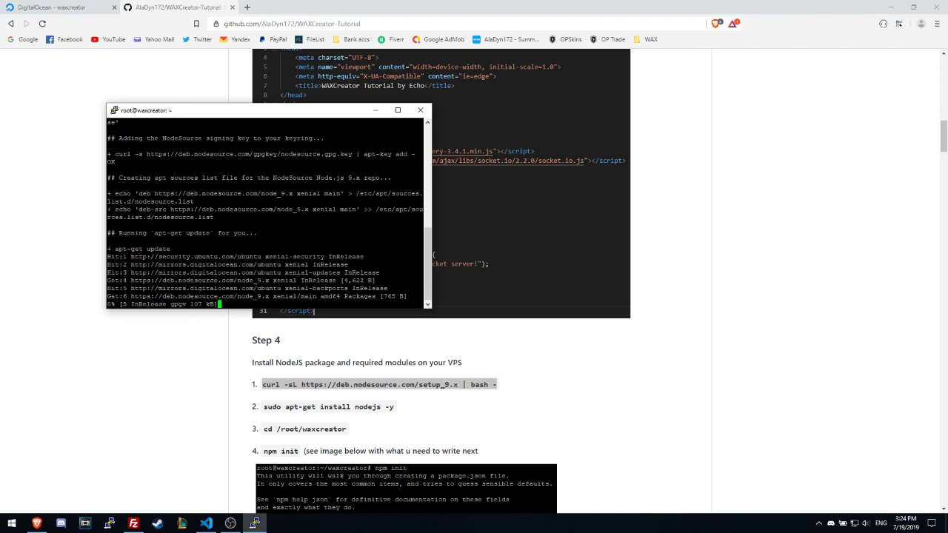
{"action": "left_click_drag", "start_coordinate": [436, 311], "coordinate": [815, 455]}
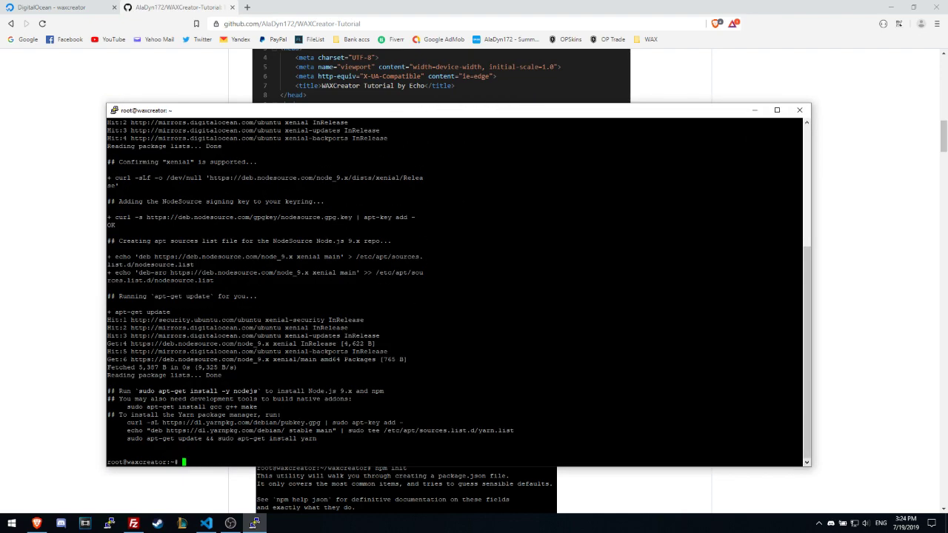
{"action": "left_click_drag", "start_coordinate": [427, 113], "coordinate": [395, 32]}
- Run sudo apt-get install nodejs -y to install Node.js 9.11.2
{"action": "left_click", "coordinate": [266, 422]}
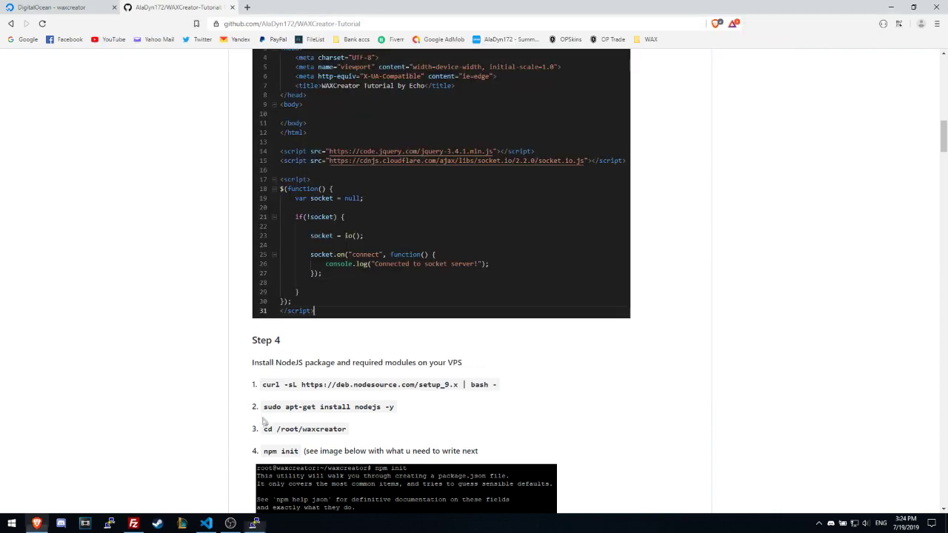
{"action": "left_click_drag", "start_coordinate": [263, 407], "coordinate": [398, 412]}
{"action": "left_click", "coordinate": [256, 523]}
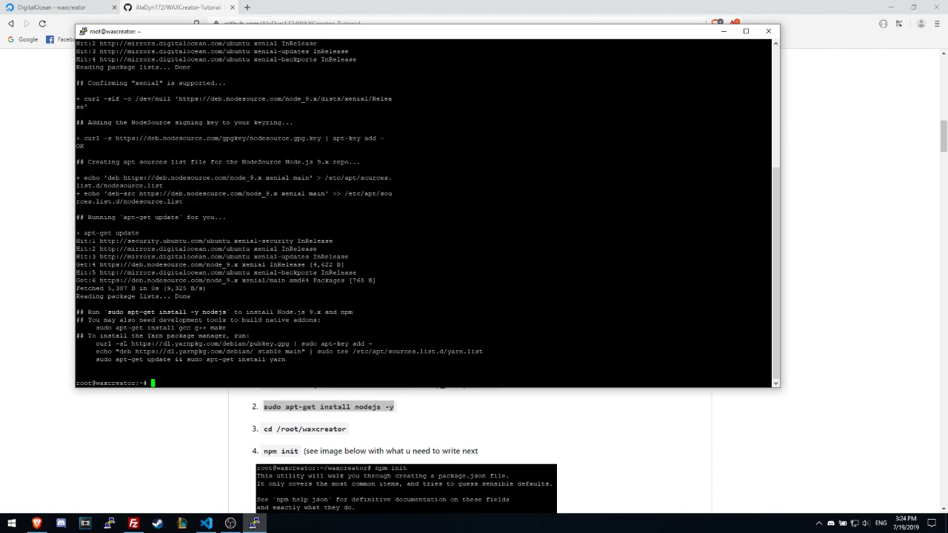
{"action": "right_click", "coordinate": [370, 296]}
{"action": "key", "text": "Return"}
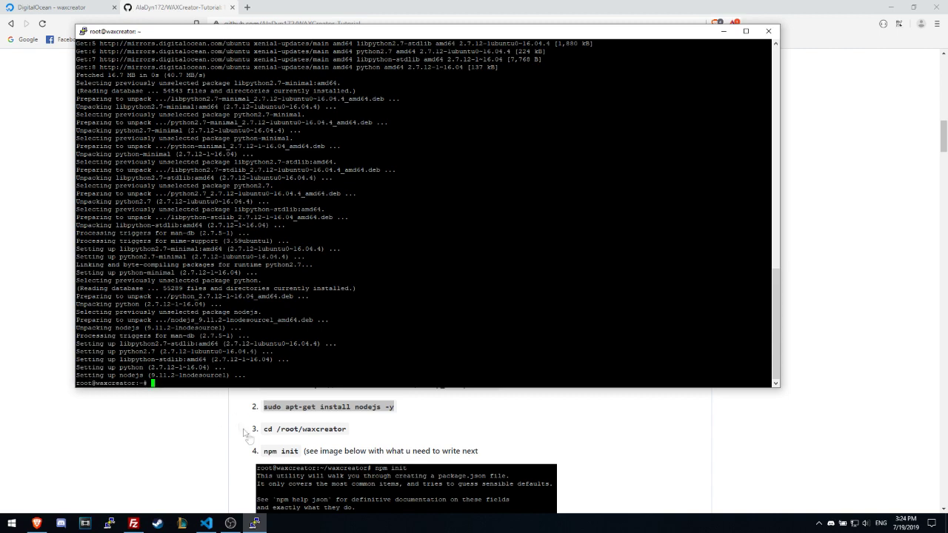
- Change into /root/waxcreator using the tutorial's cd command
{"action": "left_click", "coordinate": [288, 446]}
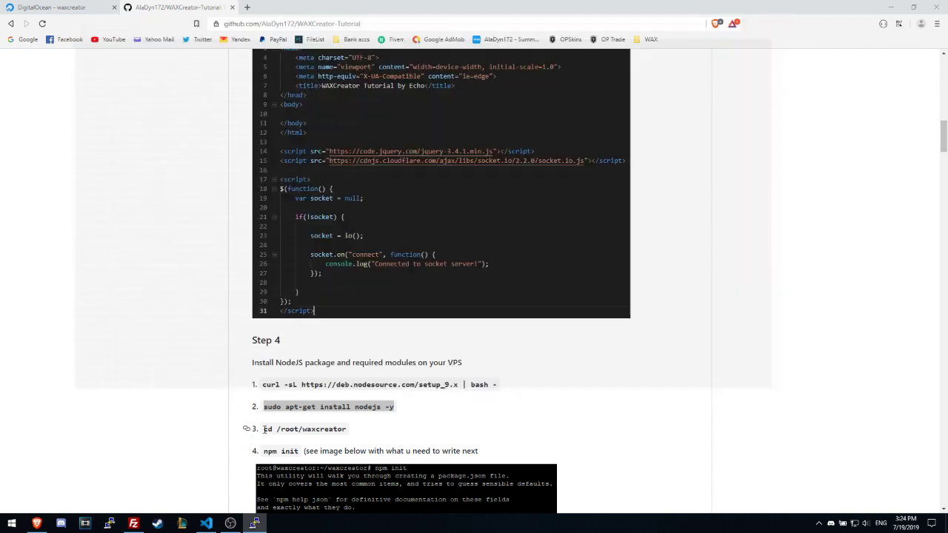
{"action": "left_click_drag", "start_coordinate": [264, 429], "coordinate": [346, 429]}
{"action": "key", "text": "ctrl+c"}
{"action": "left_click", "coordinate": [254, 523]}
{"action": "key", "text": "shift+Insert"}
{"action": "key", "text": "Return"}
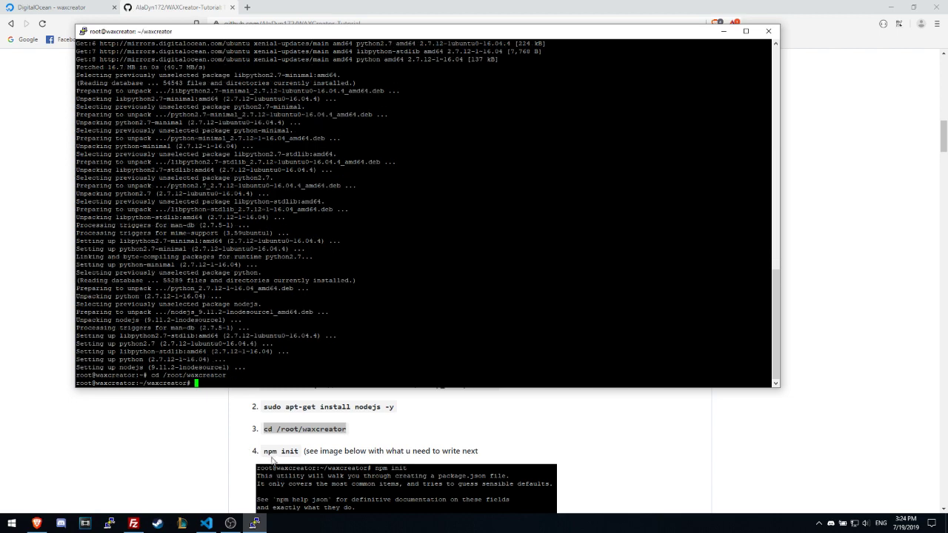
- Run npm init, naming the package waxcreator at version 1.0.0
{"action": "left_click_drag", "start_coordinate": [263, 451], "coordinate": [286, 451]}
{"action": "key", "text": "ctrl+c"}
{"action": "left_click", "coordinate": [254, 523]}
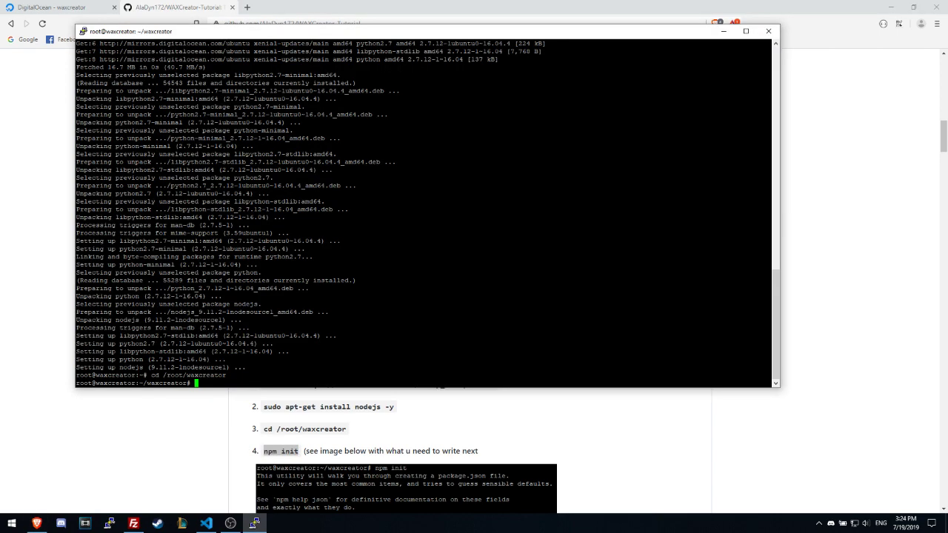
{"action": "key", "text": "shift+Insert"}
{"action": "key", "text": "Return"}
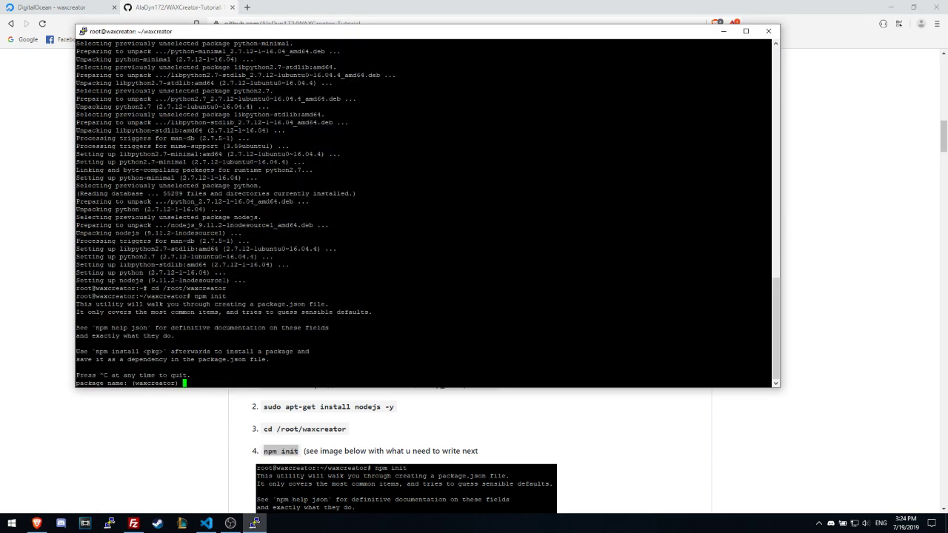
{"action": "type", "text": "tor"}
{"action": "key", "text": "Return"}
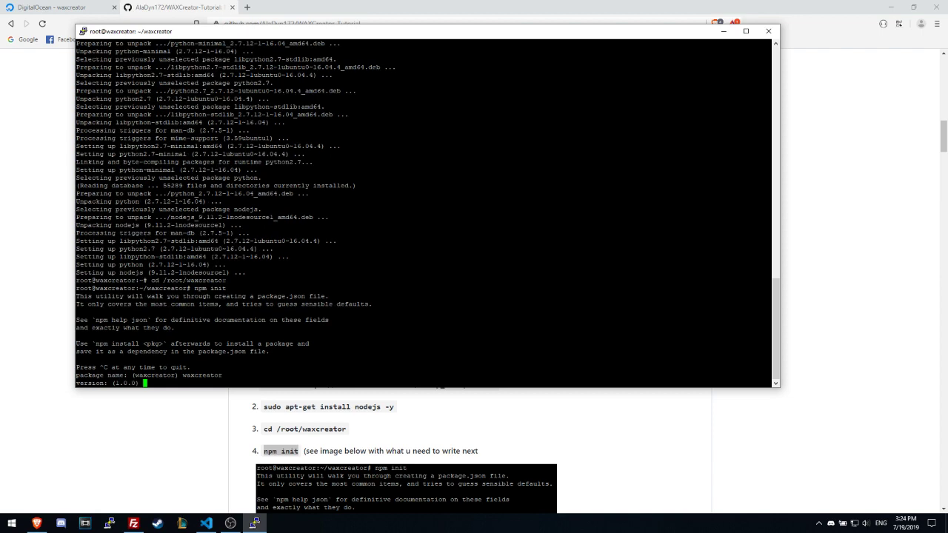
{"action": "type", "text": "1.0.0"}
{"action": "key", "text": "Return"}
{"action": "type", "text": "WAXCreator youtube tutoria"}
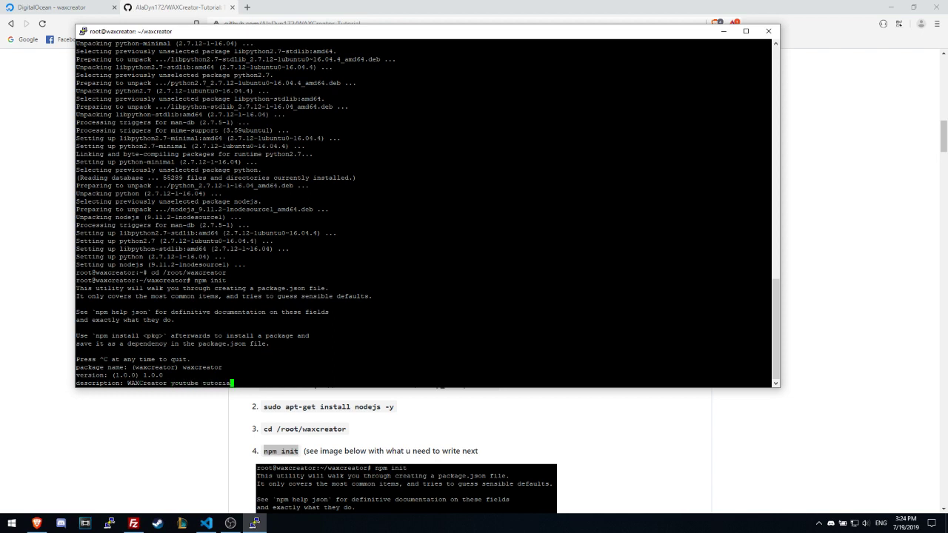
- Enter a description, entry point server.js, keyword wax, an author and ISC license
{"action": "type", "text": "l"}
{"action": "key", "text": "Return"}
{"action": "type", "text": "server"}
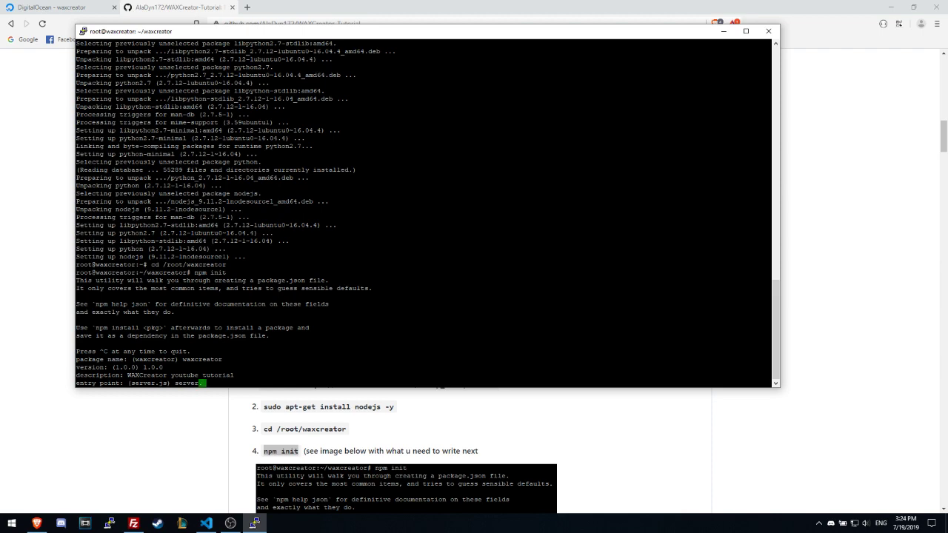
{"action": "type", "text": ".js"}
{"action": "key", "text": "Return"}
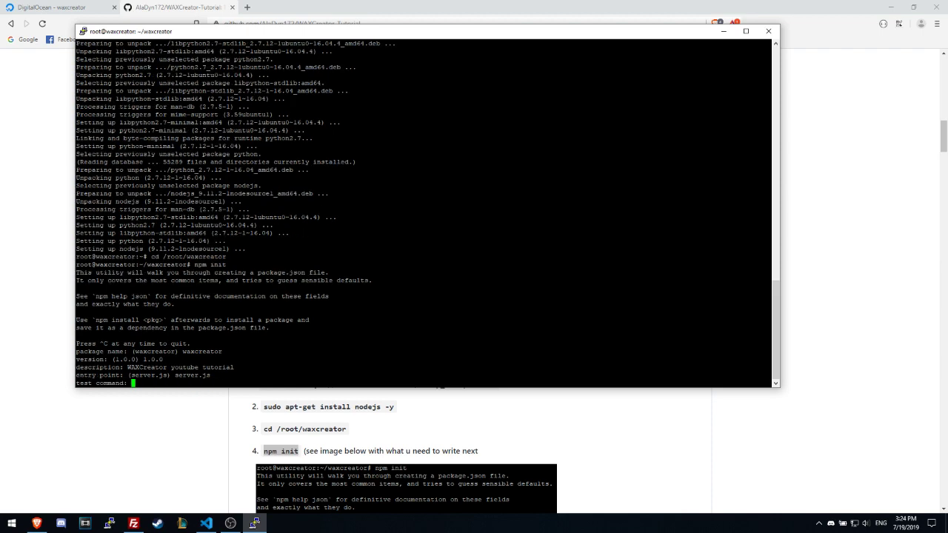
{"action": "key", "text": "Return"}
{"action": "key", "text": "Return"}
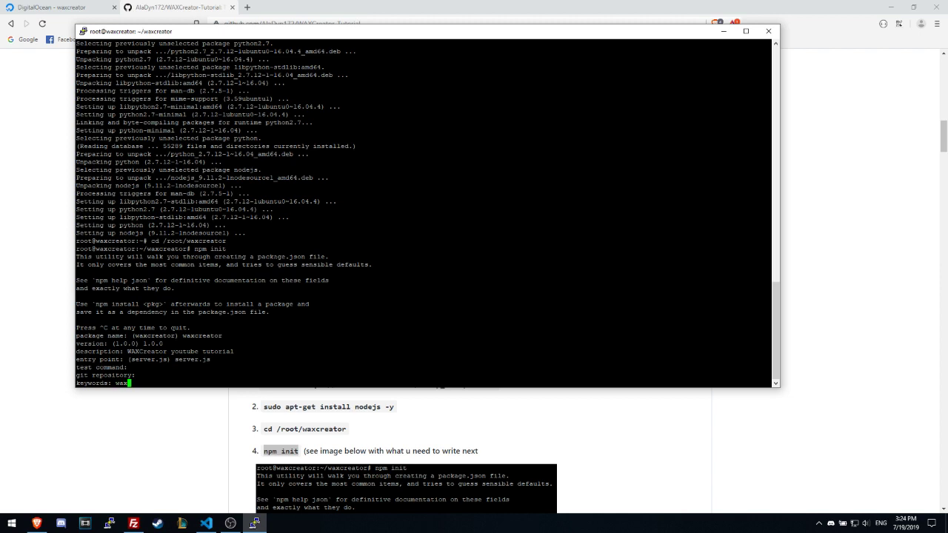
{"action": "key", "text": "Return"}
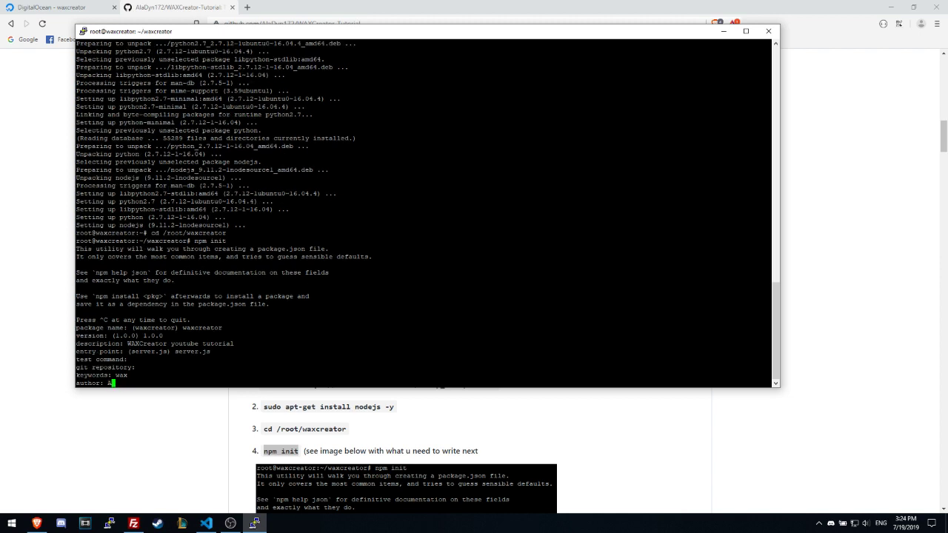
{"action": "key", "text": "Return"}
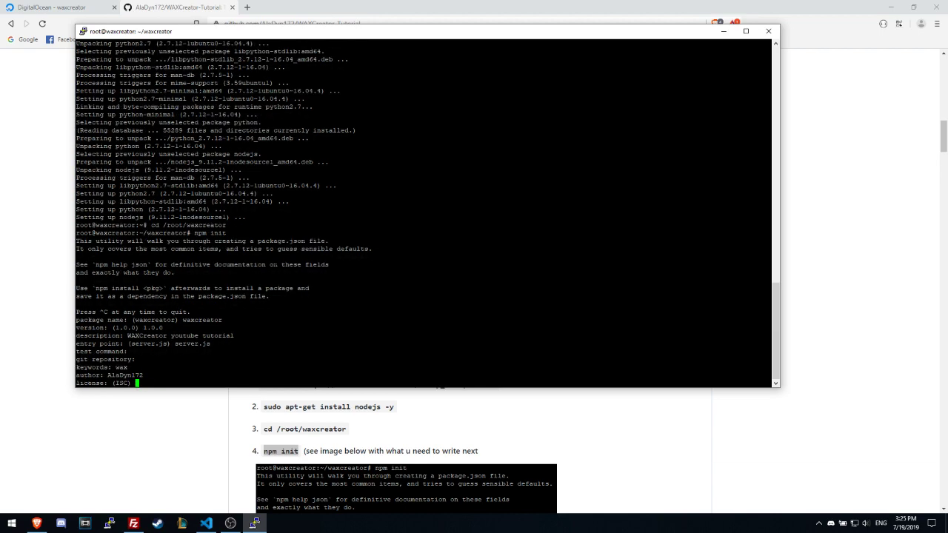
{"action": "type", "text": "ISC"}
{"action": "key", "text": "Return"}
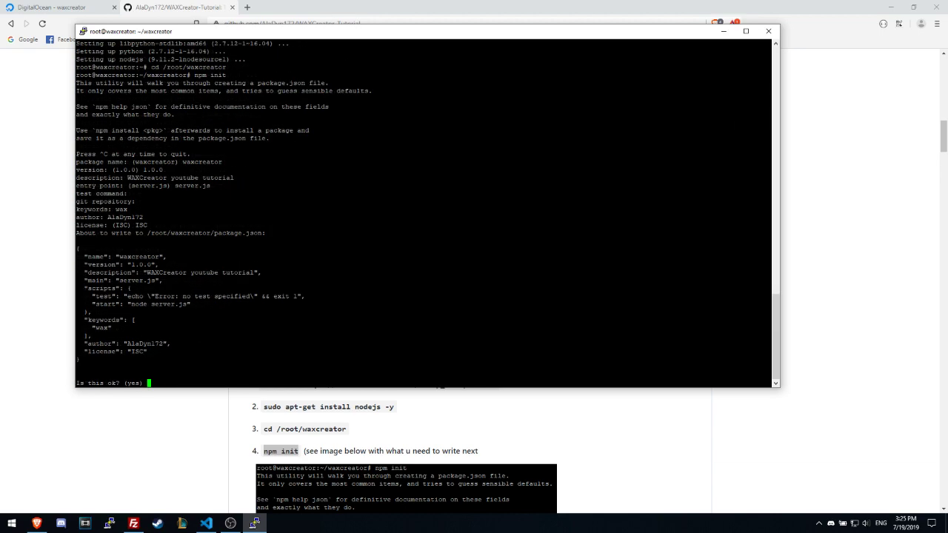
- Confirm writing package.json with y and clear the terminal
{"action": "type", "text": "y"}
{"action": "key", "text": "Return"}
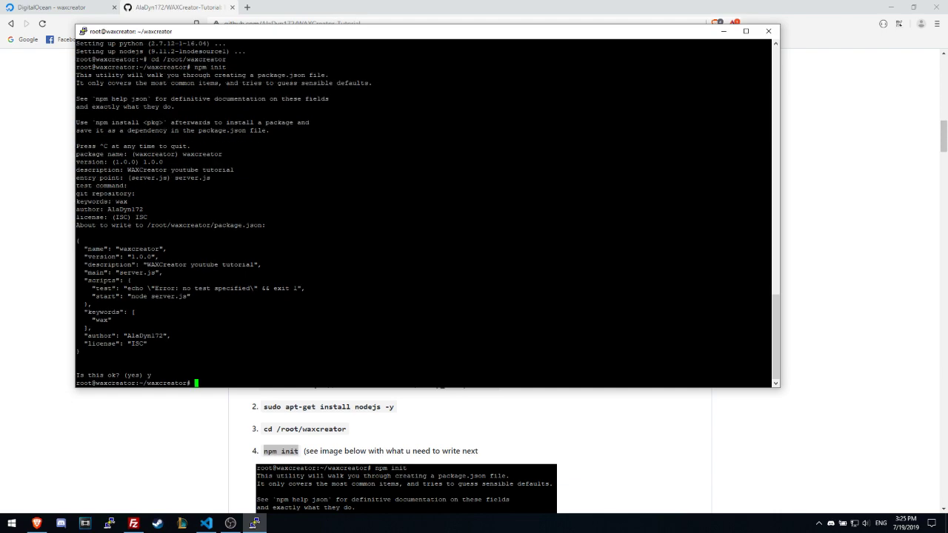
{"action": "type", "text": "clear"}
{"action": "key", "text": "Return"}
- Run npm i express socket.io http --save in the waxcreator project
{"action": "left_click", "coordinate": [237, 450]}
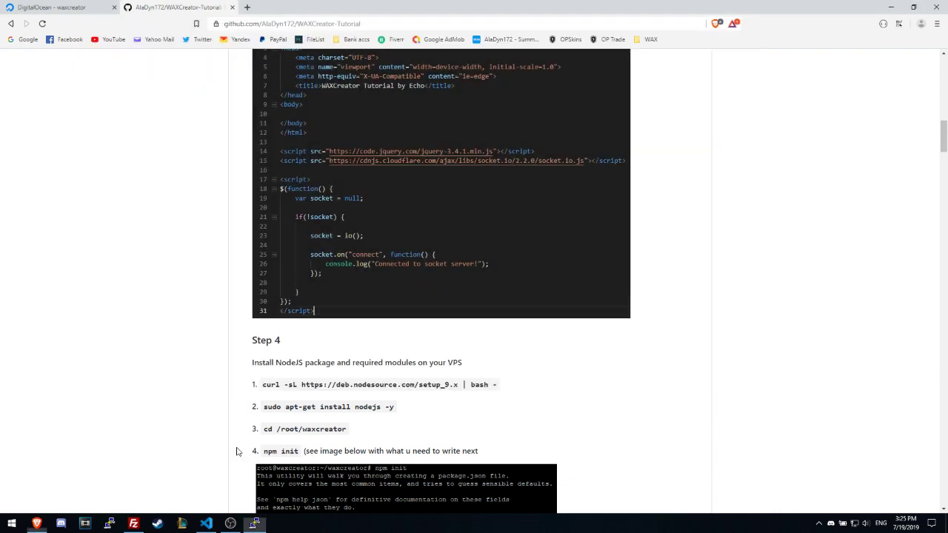
{"action": "scroll", "coordinate": [236, 437], "scroll_direction": "down", "scroll_amount": 2}
{"action": "scroll", "coordinate": [234, 429], "scroll_direction": "down", "scroll_amount": 3}
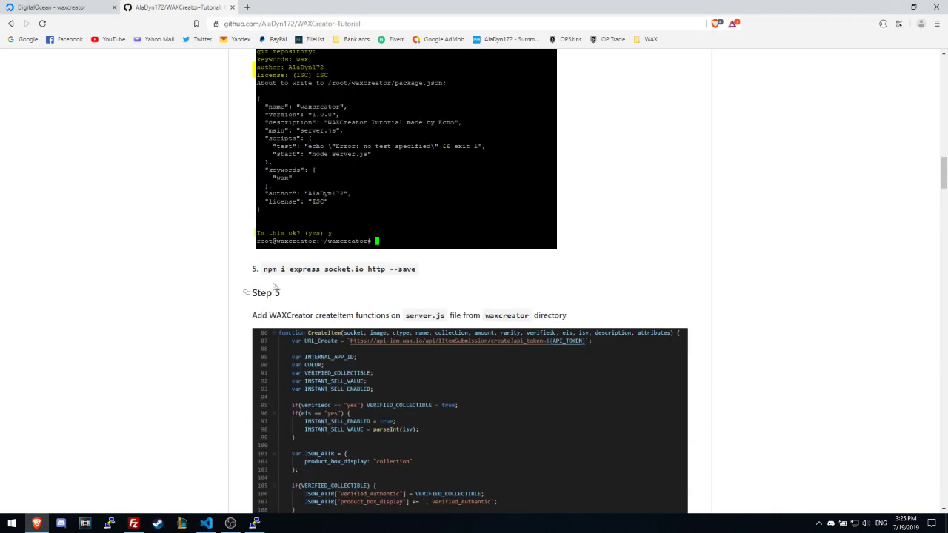
{"action": "left_click_drag", "start_coordinate": [263, 269], "coordinate": [405, 261]}
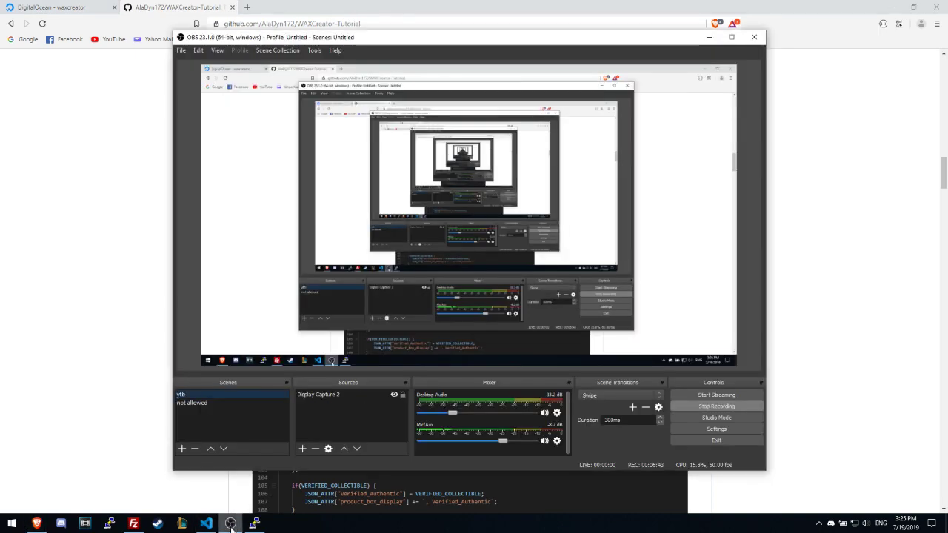
{"action": "left_click", "coordinate": [254, 523]}
{"action": "type", "text": "npm i express socket.io http --save"}
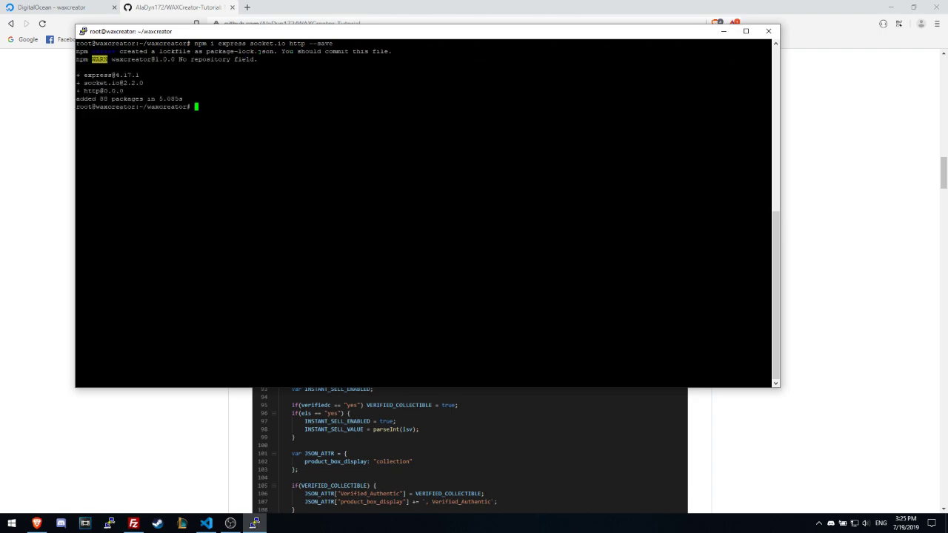
{"action": "left_click", "coordinate": [193, 468]}
{"action": "scroll", "coordinate": [185, 422], "scroll_direction": "down", "scroll_amount": 2}
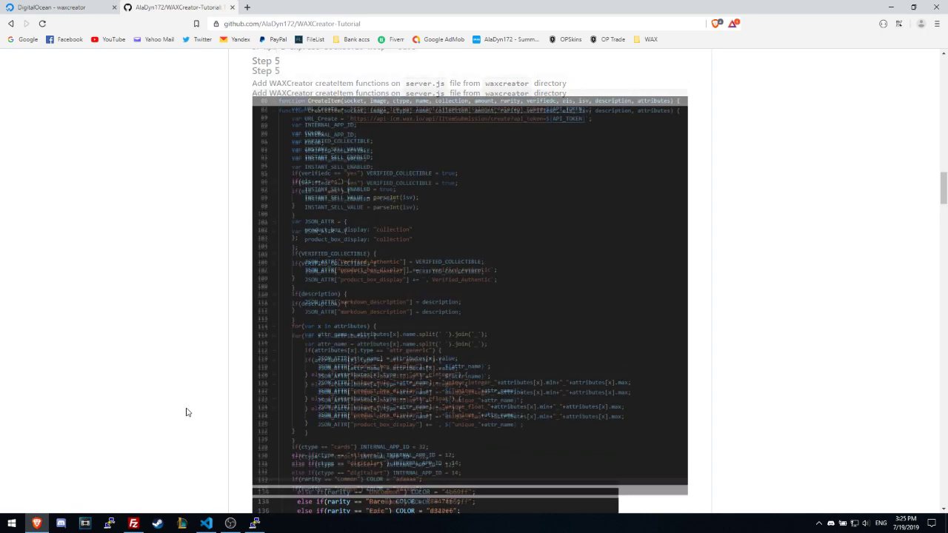
- Read through Step 5's createItem server code in the GitHub tutorial
{"action": "left_click_drag", "start_coordinate": [314, 166], "coordinate": [571, 167]}
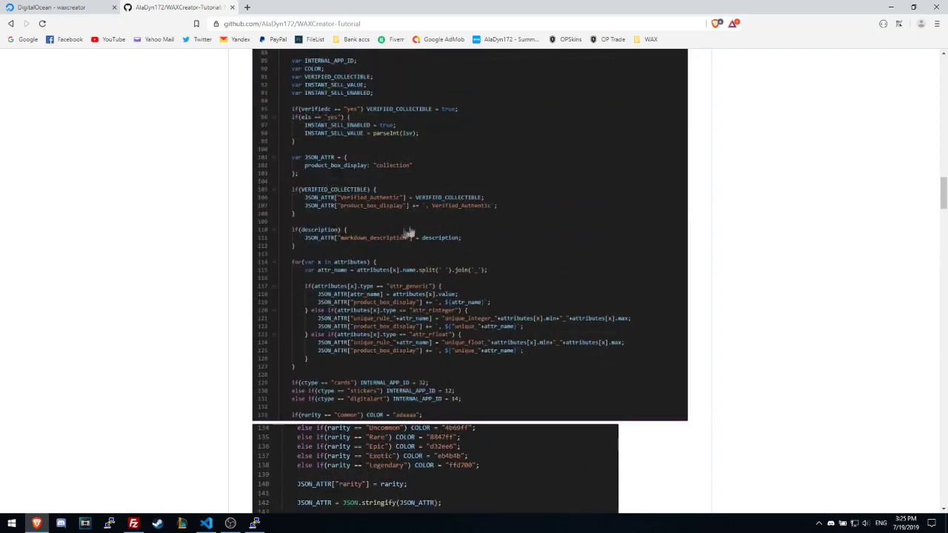
{"action": "scroll", "coordinate": [383, 267], "scroll_direction": "up", "scroll_amount": 1}
{"action": "scroll", "coordinate": [418, 256], "scroll_direction": "down", "scroll_amount": 2}
{"action": "scroll", "coordinate": [418, 255], "scroll_direction": "up", "scroll_amount": 5}
{"action": "scroll", "coordinate": [396, 249], "scroll_direction": "down", "scroll_amount": 5}
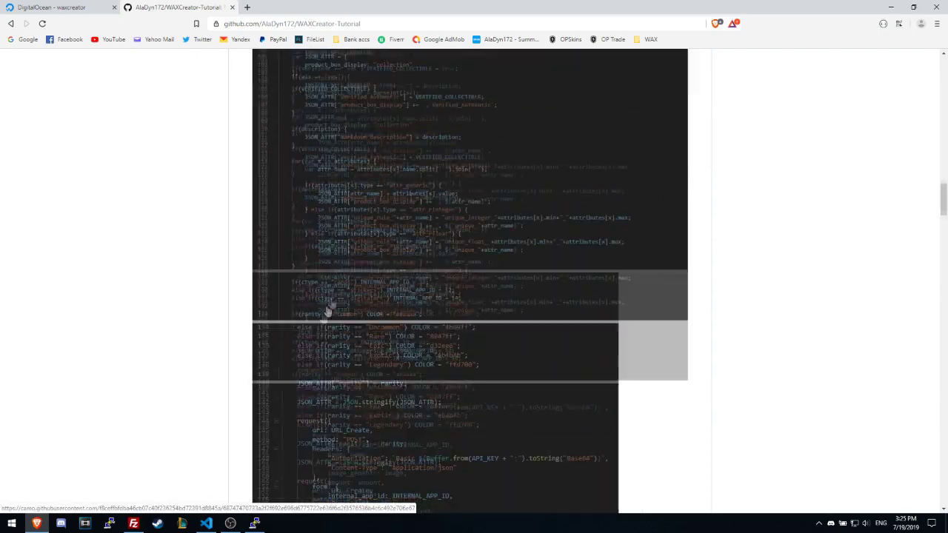
{"action": "scroll", "coordinate": [328, 311], "scroll_direction": "down", "scroll_amount": 5}
{"action": "left_click", "coordinate": [206, 522]}
- Copy the whole CreateItem function from server 2.js into server 3.js
{"action": "left_click", "coordinate": [107, 23]}
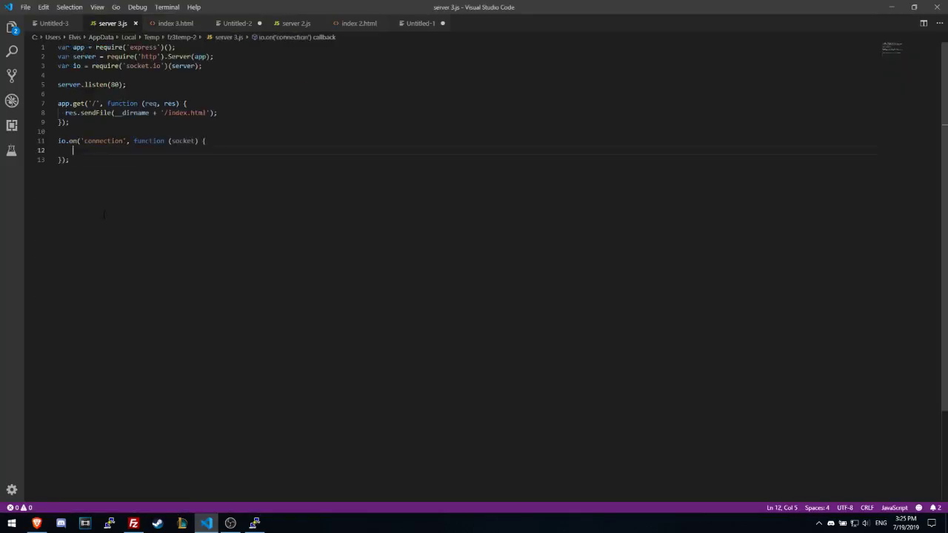
{"action": "key", "text": "Return"}
{"action": "key", "text": "Return"}
{"action": "key", "text": "Return"}
{"action": "key", "text": "Return"}
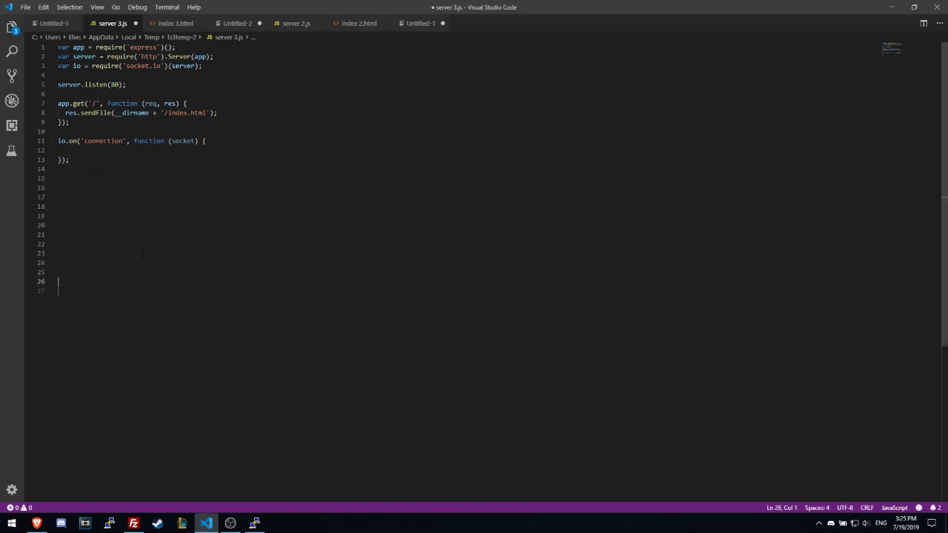
{"action": "left_click", "coordinate": [289, 25]}
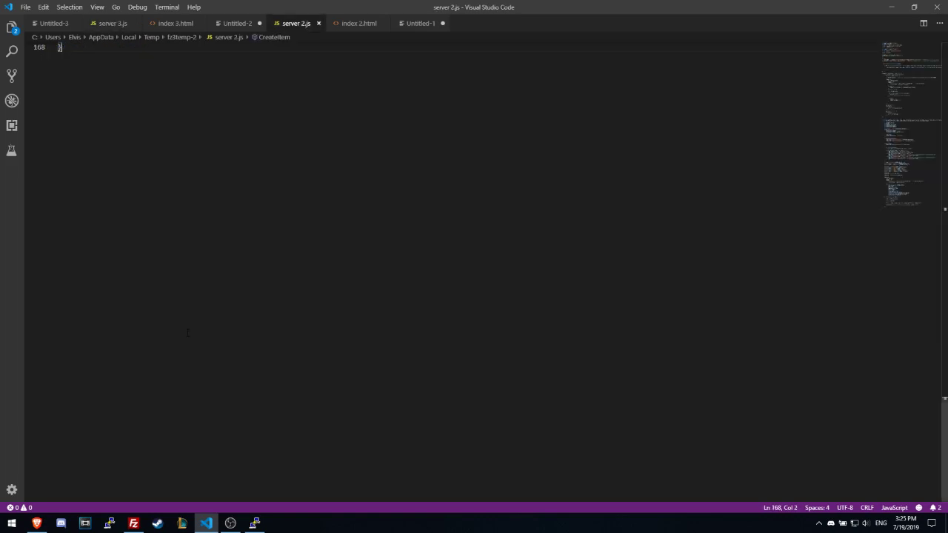
{"action": "scroll", "coordinate": [159, 323], "scroll_direction": "up", "scroll_amount": 6}
{"action": "scroll", "coordinate": [159, 324], "scroll_direction": "up", "scroll_amount": 6}
{"action": "scroll", "coordinate": [158, 323], "scroll_direction": "up", "scroll_amount": 8}
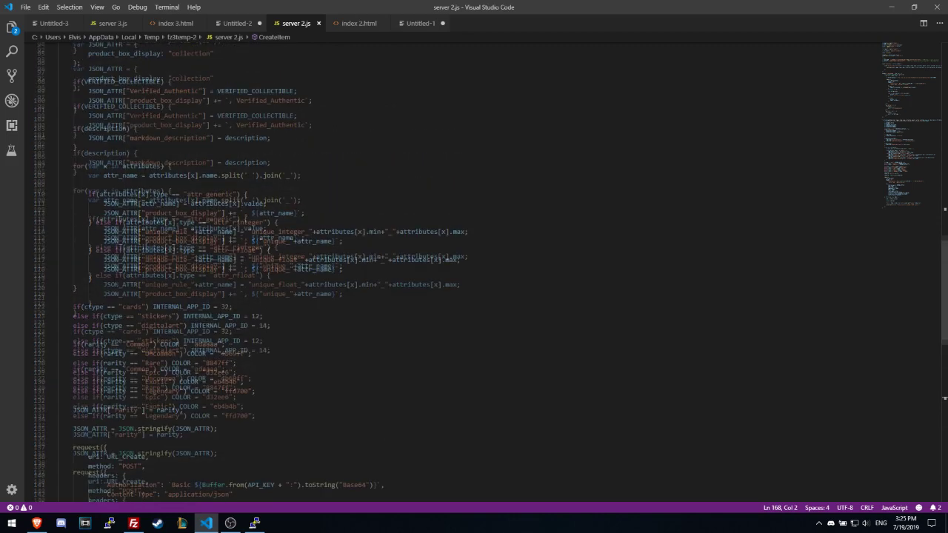
{"action": "scroll", "coordinate": [159, 324], "scroll_direction": "up", "scroll_amount": 7}
{"action": "left_click_drag", "start_coordinate": [58, 198], "coordinate": [222, 496]}
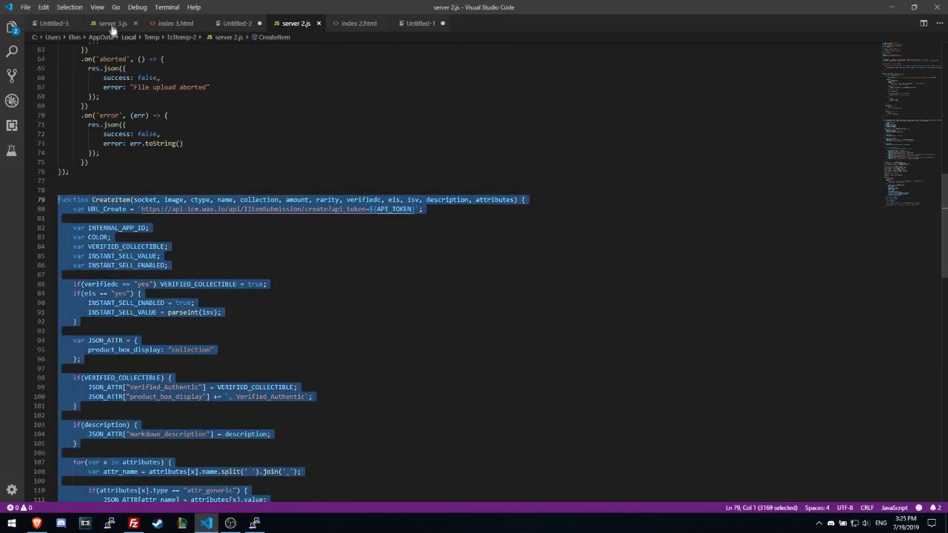
{"action": "left_click", "coordinate": [112, 23]}
{"action": "left_click", "coordinate": [296, 23]}
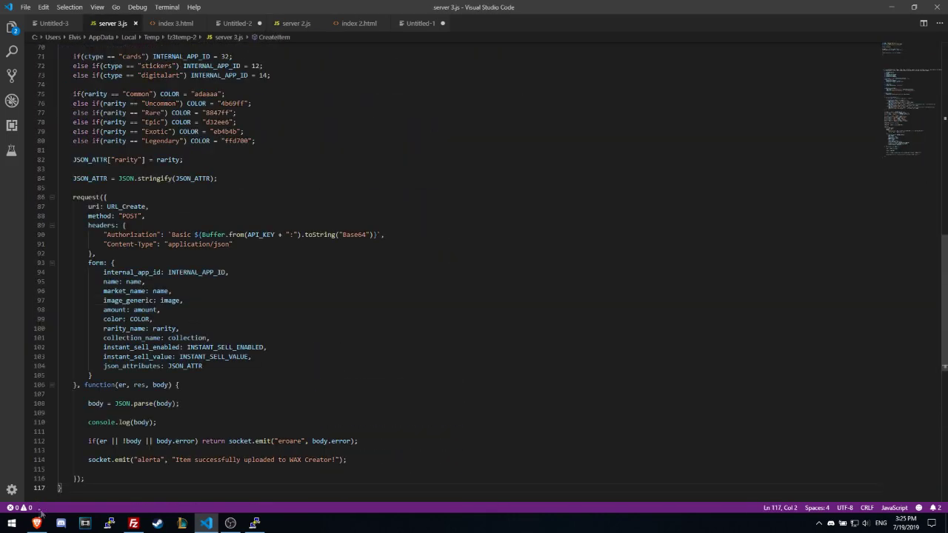
- Check the tutorial's instruction for the connection handler
{"action": "left_click", "coordinate": [36, 524]}
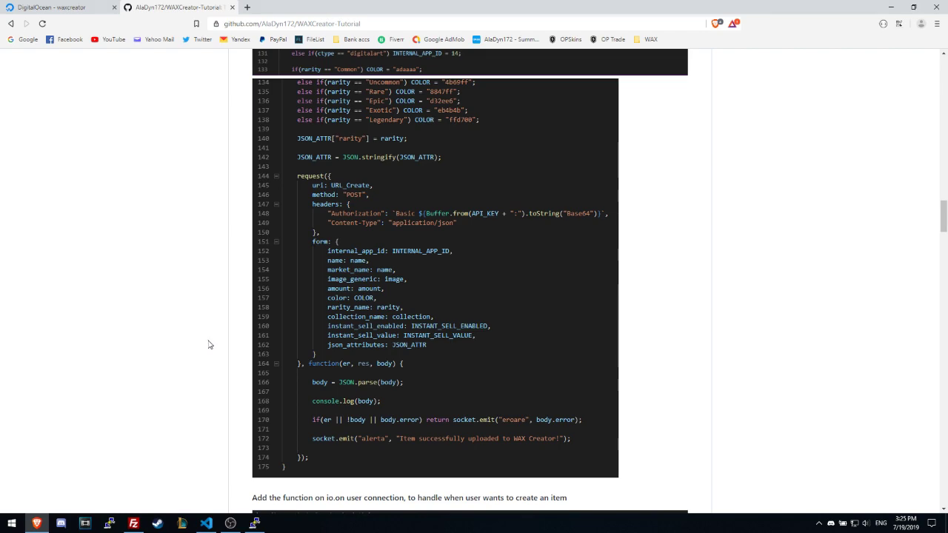
{"action": "scroll", "coordinate": [209, 345], "scroll_direction": "down", "scroll_amount": 3}
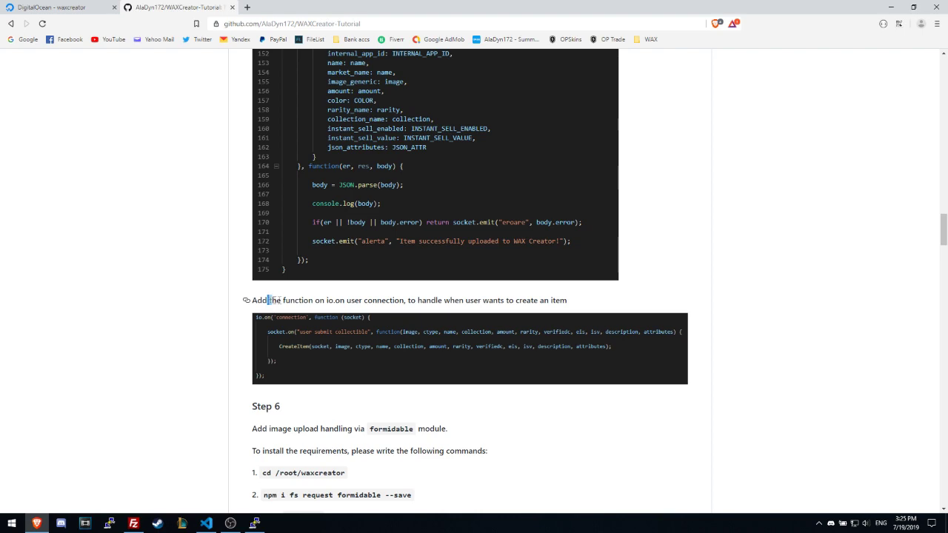
{"action": "left_click_drag", "start_coordinate": [269, 300], "coordinate": [327, 300]}
{"action": "left_click", "coordinate": [317, 338]}
{"action": "left_click", "coordinate": [206, 523]}
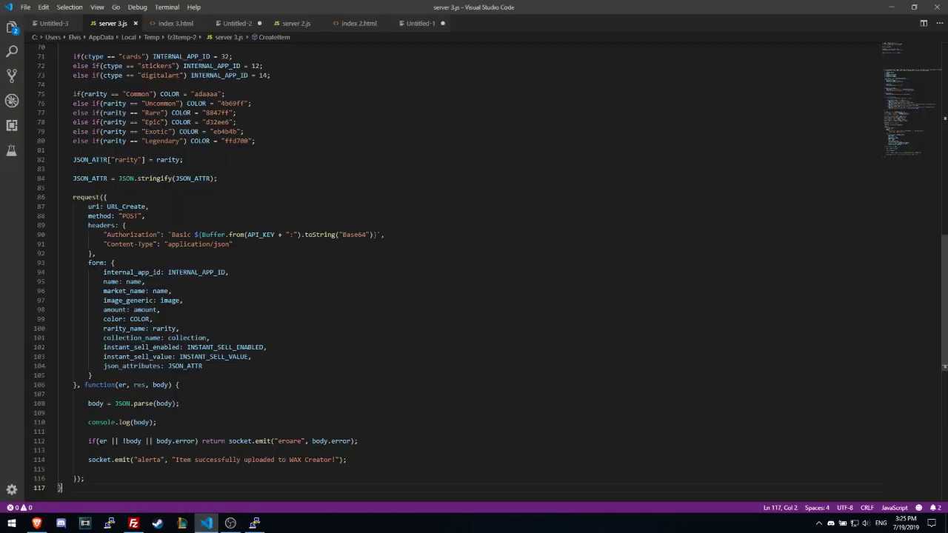
- Paste the "user submit collectible" handler from server 2.js into server 3.js's connection callback
{"action": "left_click", "coordinate": [292, 23]}
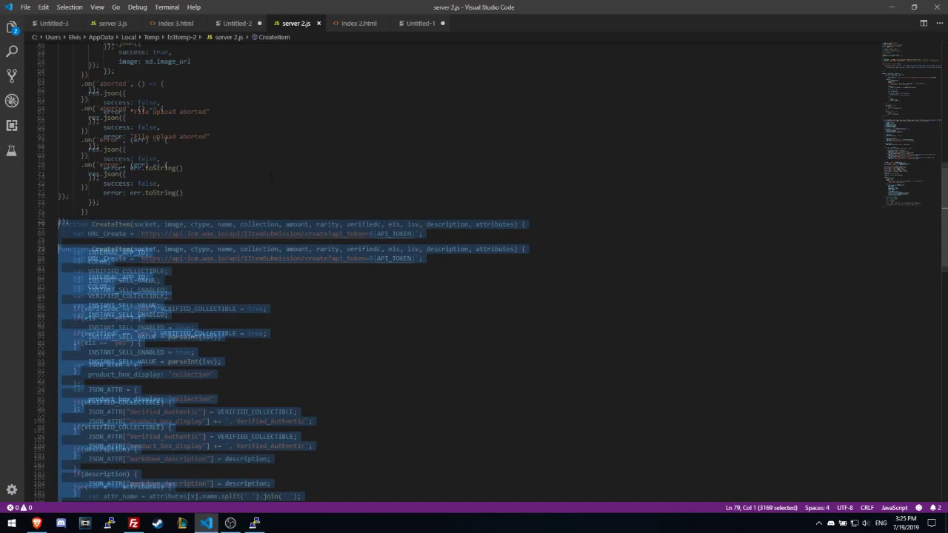
{"action": "scroll", "coordinate": [444, 267], "scroll_direction": "up", "scroll_amount": 5}
{"action": "scroll", "coordinate": [444, 267], "scroll_direction": "up", "scroll_amount": 5}
{"action": "left_click_drag", "start_coordinate": [92, 301], "coordinate": [31, 263]}
{"action": "key", "text": "ctrl+c"}
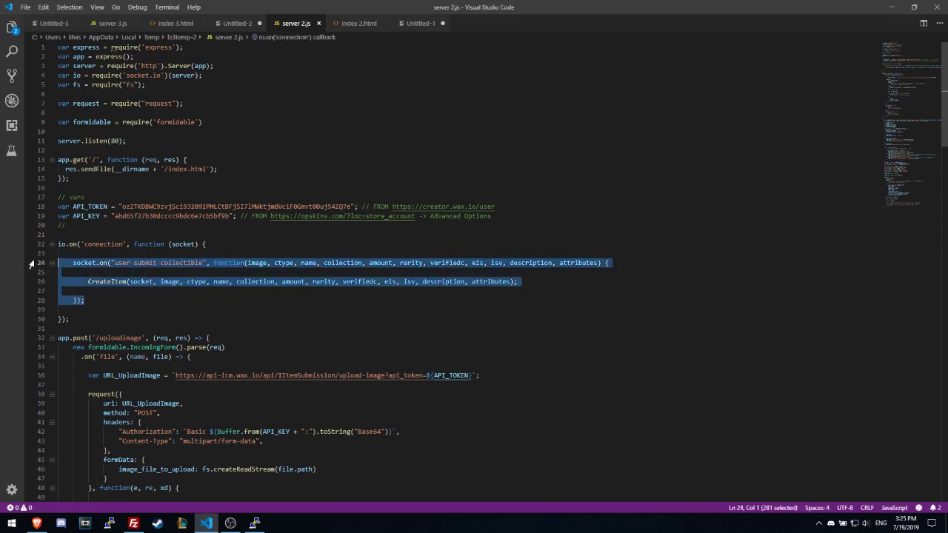
{"action": "left_click", "coordinate": [113, 23]}
{"action": "scroll", "coordinate": [187, 309], "scroll_direction": "up", "scroll_amount": 5}
{"action": "scroll", "coordinate": [187, 309], "scroll_direction": "up", "scroll_amount": 10}
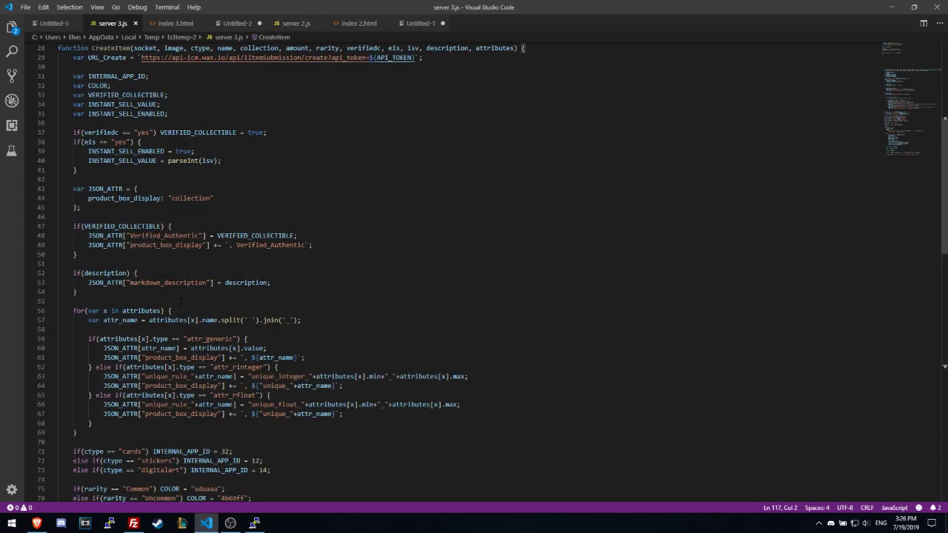
{"action": "scroll", "coordinate": [187, 310], "scroll_direction": "up", "scroll_amount": 9}
{"action": "key", "text": "ctrl+v"}
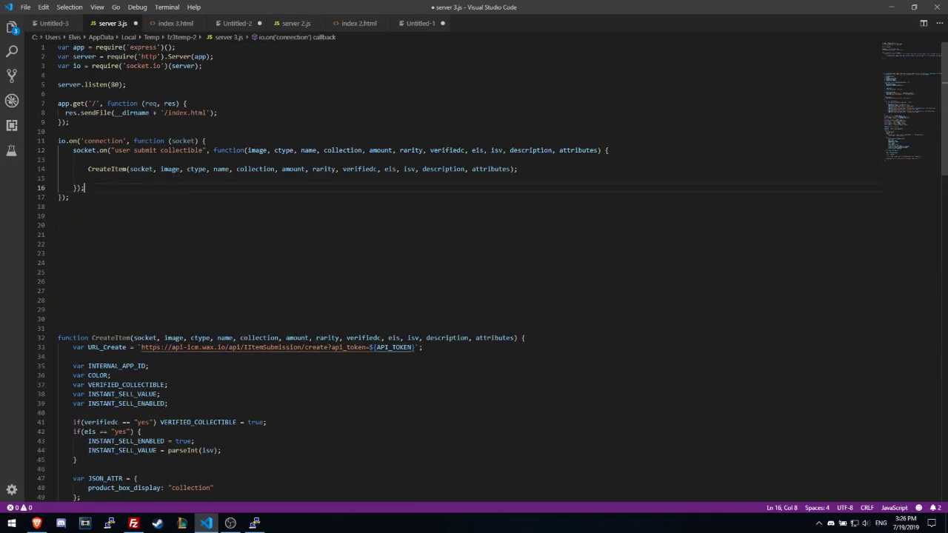
{"action": "left_click", "coordinate": [37, 523]}
- Review Step 6's formidable note and the install-requirements line in the tutorial
{"action": "scroll", "coordinate": [217, 309], "scroll_direction": "down", "scroll_amount": 2}
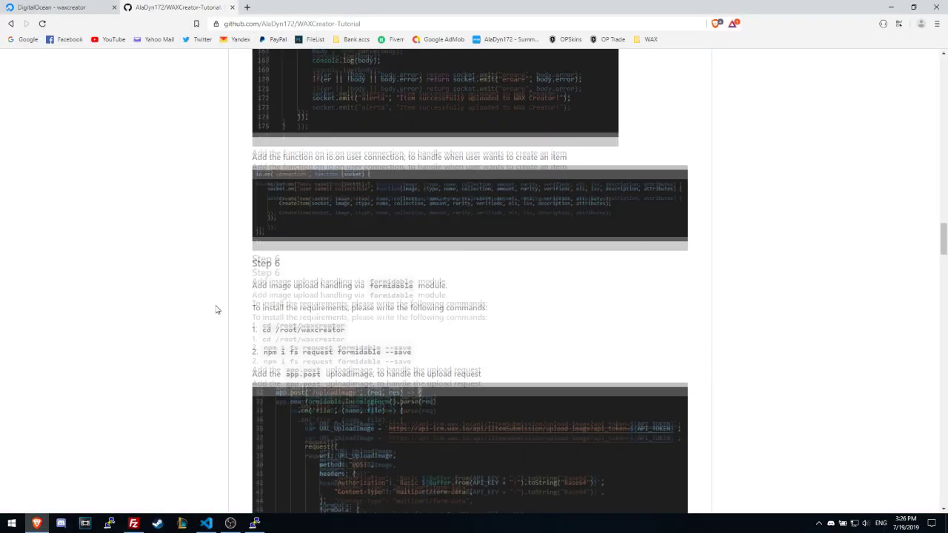
{"action": "left_click", "coordinate": [288, 263]}
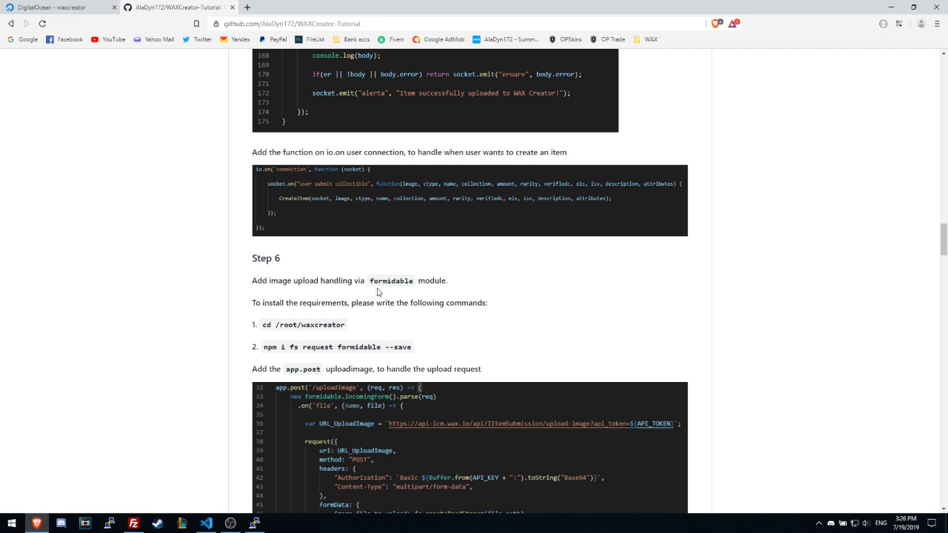
{"action": "left_click_drag", "start_coordinate": [377, 281], "coordinate": [447, 281]}
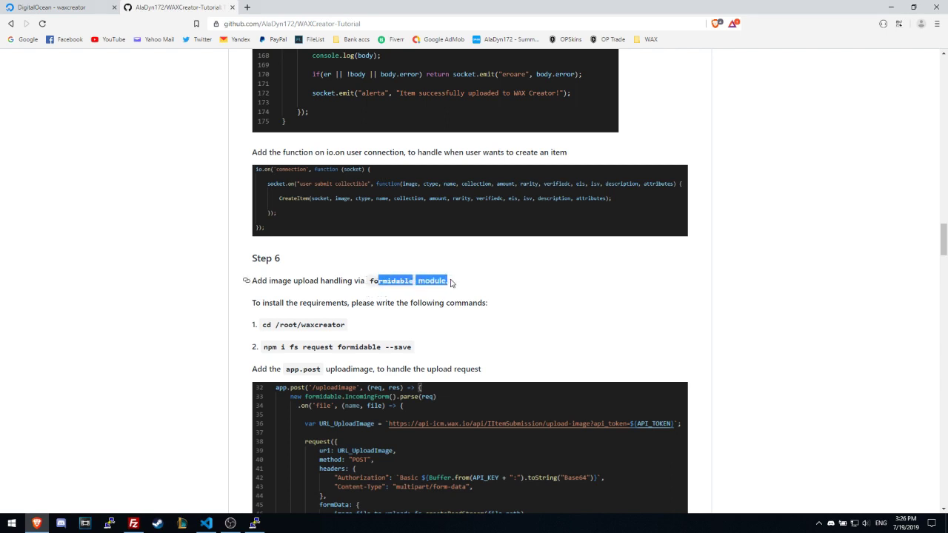
{"action": "left_click", "coordinate": [375, 299]}
{"action": "left_click_drag", "start_coordinate": [276, 303], "coordinate": [482, 301]}
{"action": "left_click", "coordinate": [548, 309]}
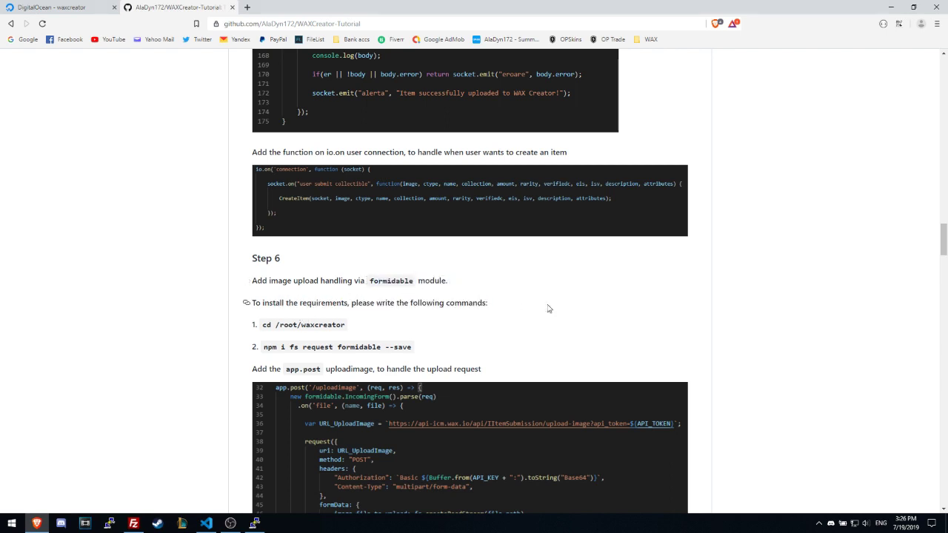
{"action": "left_click", "coordinate": [254, 523]}
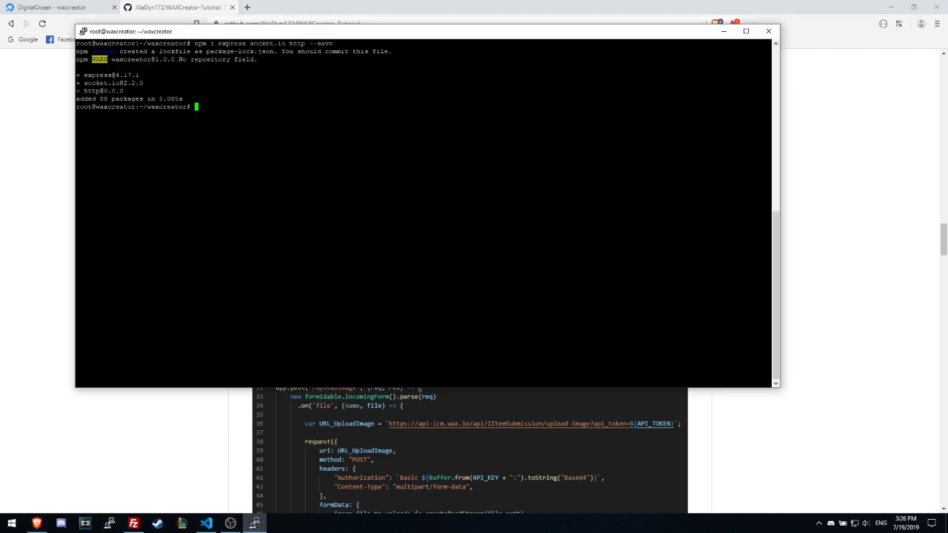
{"action": "left_click", "coordinate": [418, 390]}
- Change the PuTTY session's directory to /root/waxcreator
{"action": "left_click_drag", "start_coordinate": [263, 325], "coordinate": [345, 324]}
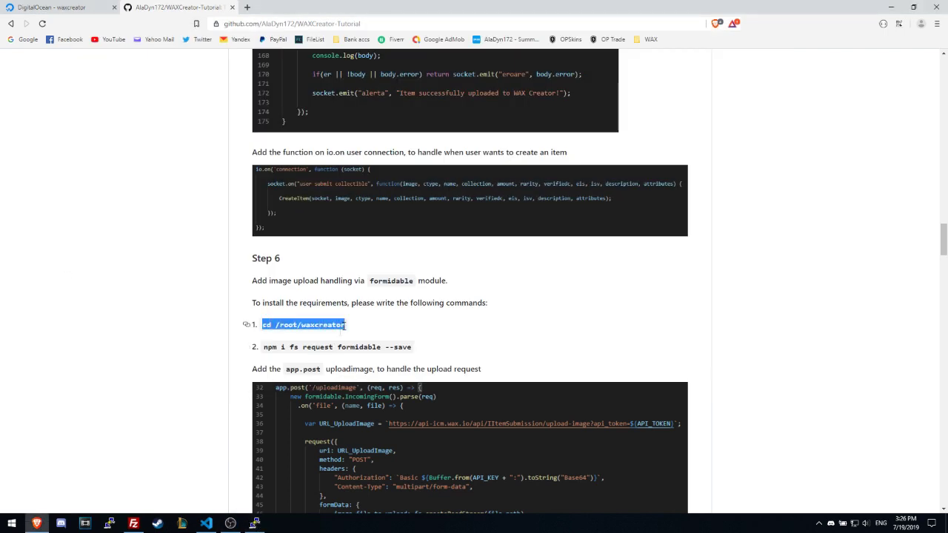
{"action": "left_click", "coordinate": [254, 523]}
{"action": "key", "text": "Return"}
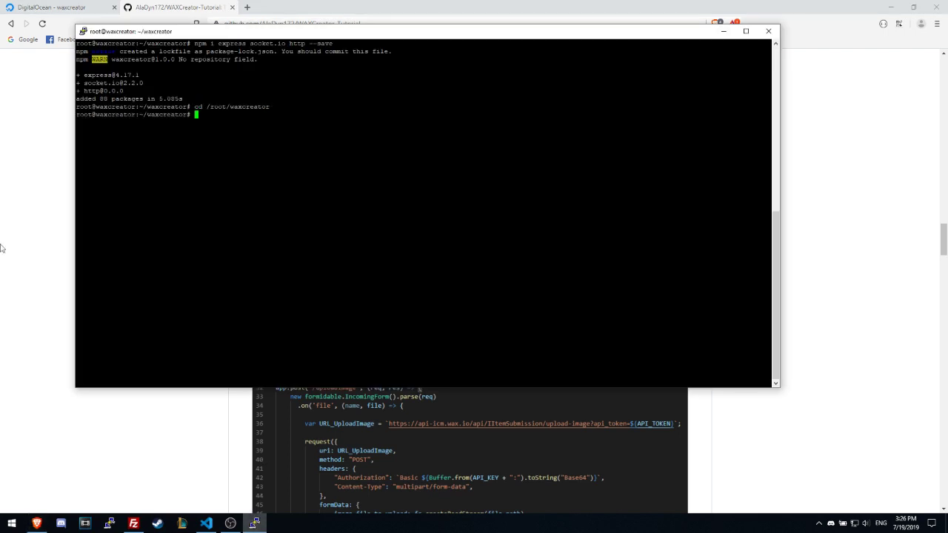
{"action": "left_click", "coordinate": [255, 522]}
- Install the packages with 'npm i fs request formidable --save' on the server
{"action": "left_click_drag", "start_coordinate": [265, 346], "coordinate": [413, 347]}
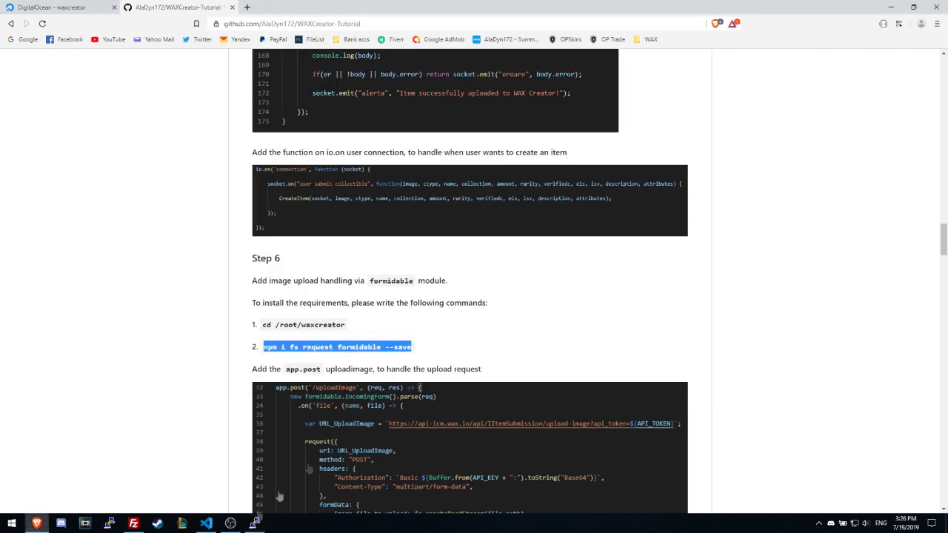
{"action": "left_click", "coordinate": [255, 523]}
{"action": "type", "text": "npm i fs request formidable --save"}
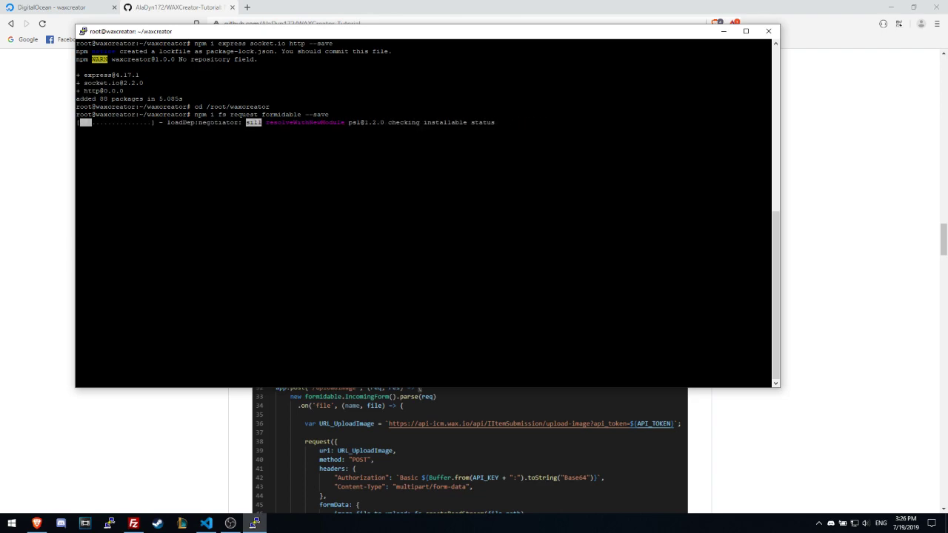
{"action": "left_click", "coordinate": [59, 260]}
{"action": "scroll", "coordinate": [207, 289], "scroll_direction": "down", "scroll_amount": 1}
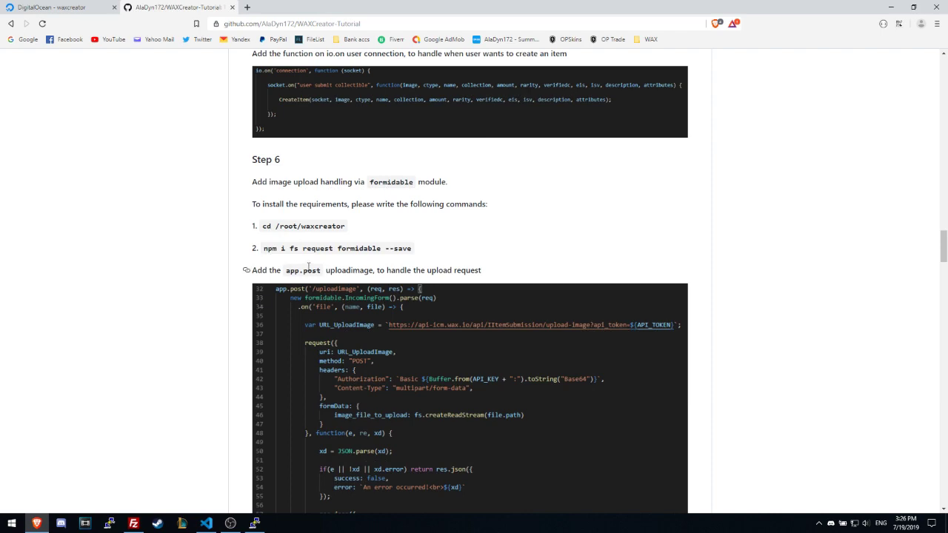
- Copy the app.post('/uploadimage') handler from server 2.js into server 3.js
{"action": "scroll", "coordinate": [308, 267], "scroll_direction": "down", "scroll_amount": 2}
{"action": "left_click", "coordinate": [206, 523]}
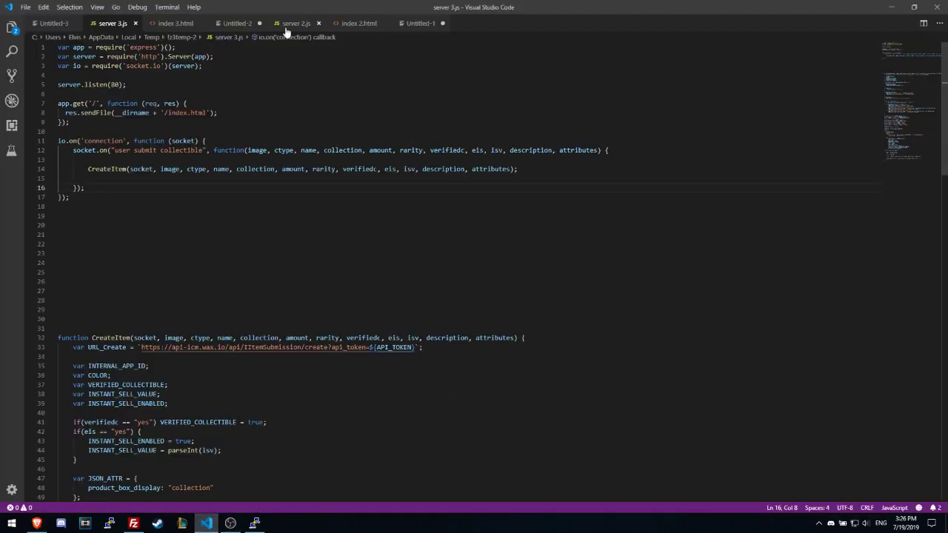
{"action": "left_click", "coordinate": [295, 23]}
{"action": "scroll", "coordinate": [77, 383], "scroll_direction": "down", "scroll_amount": 4}
{"action": "scroll", "coordinate": [78, 384], "scroll_direction": "down", "scroll_amount": 4}
{"action": "scroll", "coordinate": [78, 383], "scroll_direction": "down", "scroll_amount": 3}
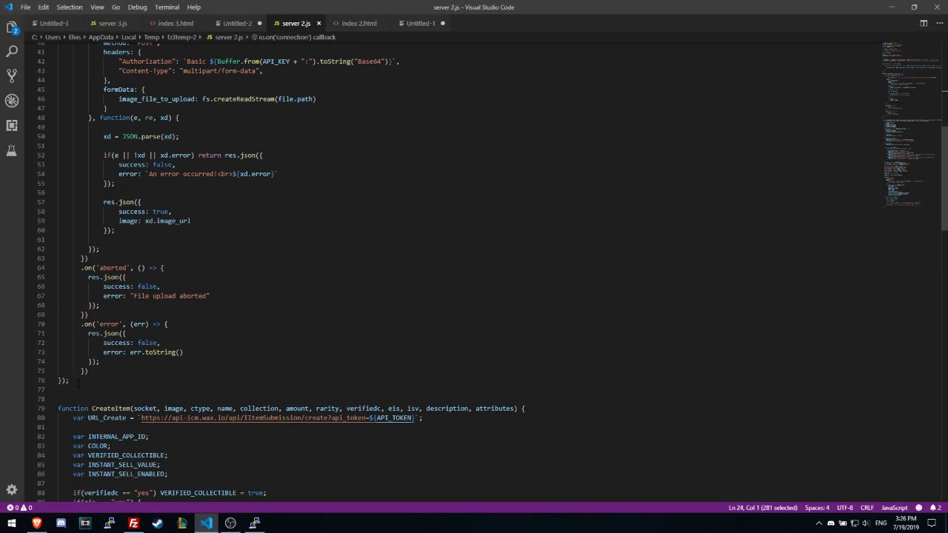
{"action": "left_click", "coordinate": [78, 383]}
{"action": "scroll", "coordinate": [78, 383], "scroll_direction": "up", "scroll_amount": 3}
{"action": "scroll", "coordinate": [78, 382], "scroll_direction": "up", "scroll_amount": 4}
{"action": "left_click", "coordinate": [58, 164], "text": "shift"}
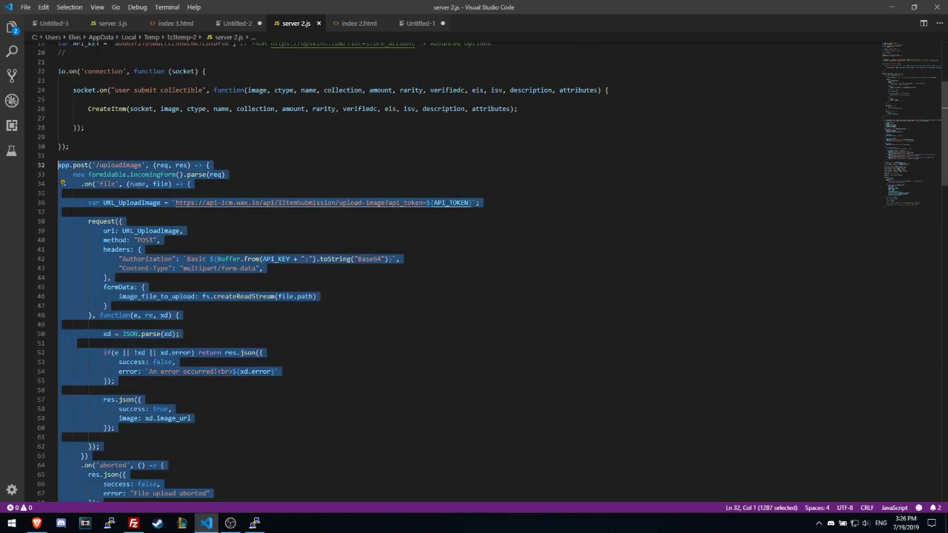
{"action": "left_click", "coordinate": [104, 23]}
{"action": "key", "text": "ctrl+v"}
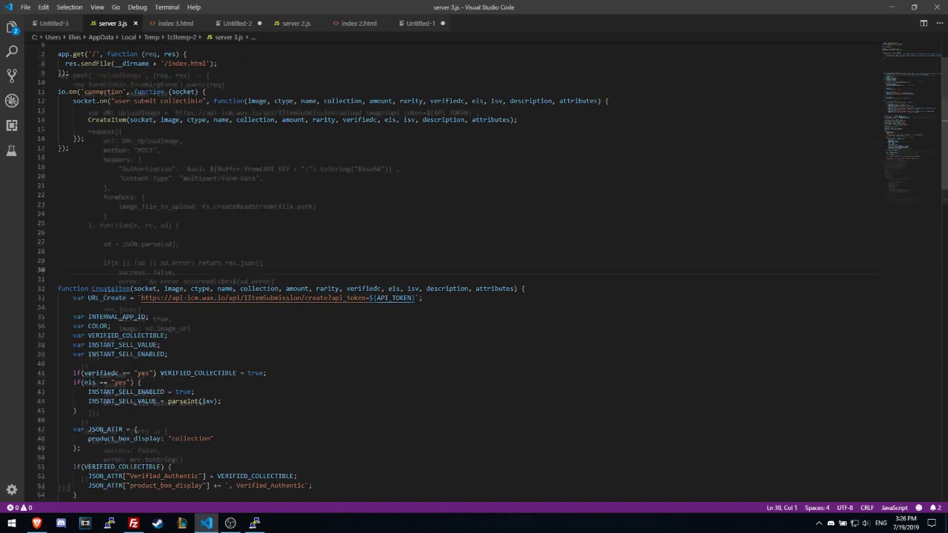
- Read the Step 7 instructions in the tutorial, then bring up index 2.html
{"action": "left_click", "coordinate": [37, 523]}
{"action": "scroll", "coordinate": [200, 354], "scroll_direction": "down", "scroll_amount": 4}
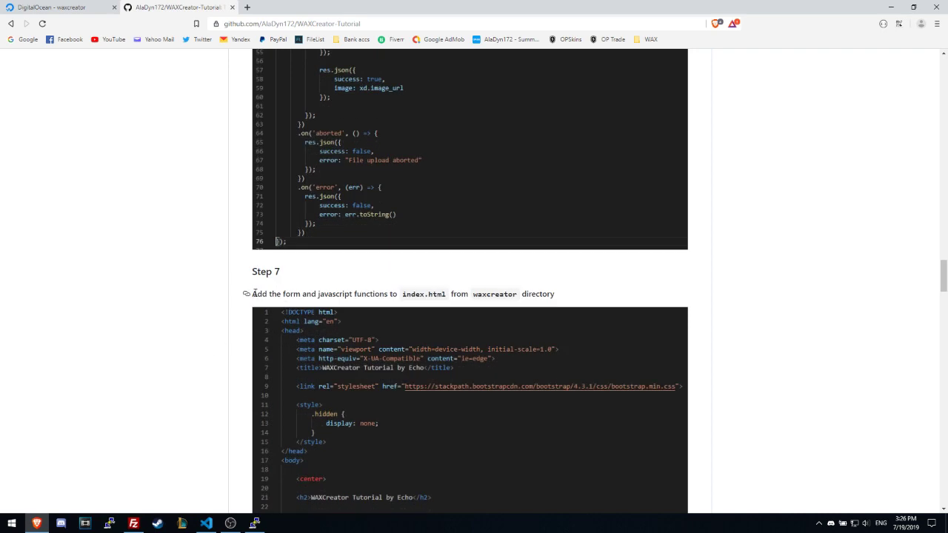
{"action": "left_click_drag", "start_coordinate": [253, 294], "coordinate": [564, 299]}
{"action": "left_click", "coordinate": [564, 298]}
{"action": "left_click", "coordinate": [206, 523]}
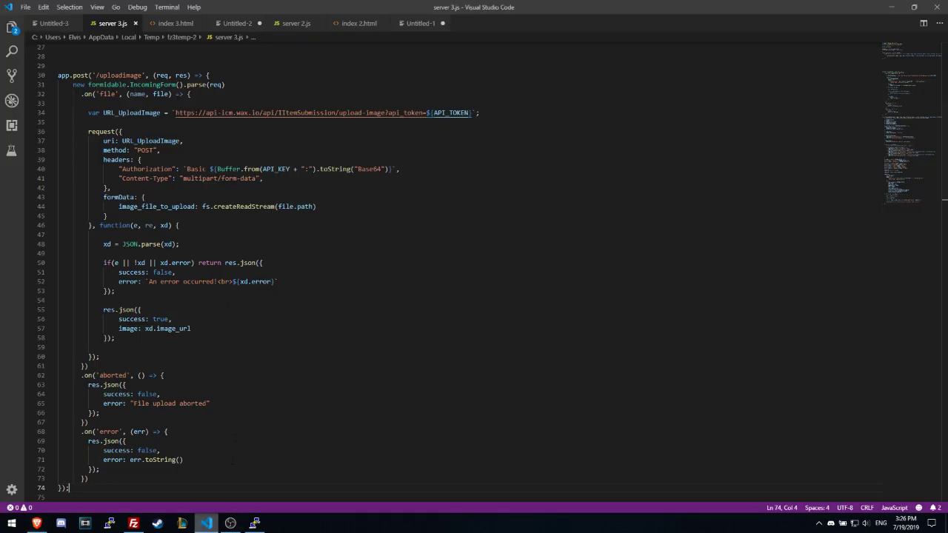
{"action": "left_click", "coordinate": [350, 27]}
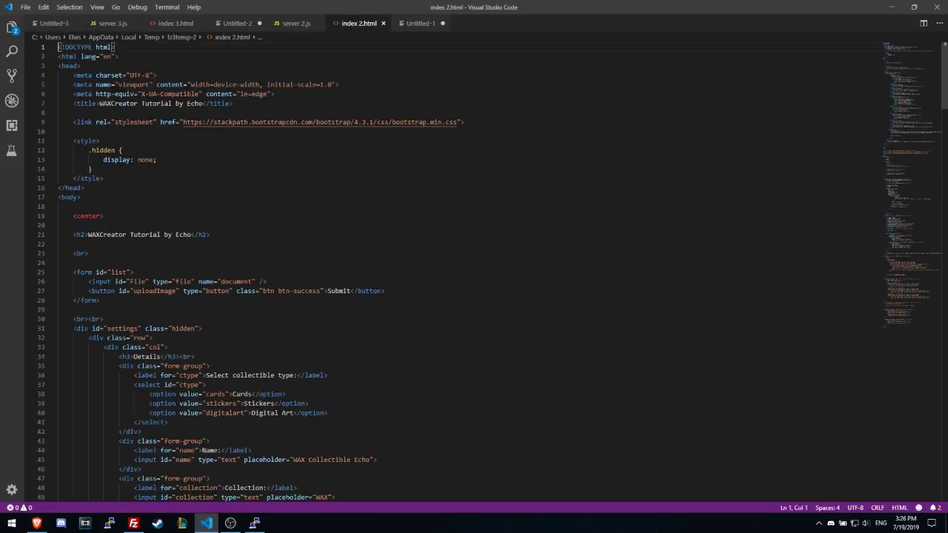
- Scroll through the tutorial to review Step 7's page code
{"action": "left_click", "coordinate": [36, 523]}
{"action": "scroll", "coordinate": [393, 381], "scroll_direction": "down", "scroll_amount": 10}
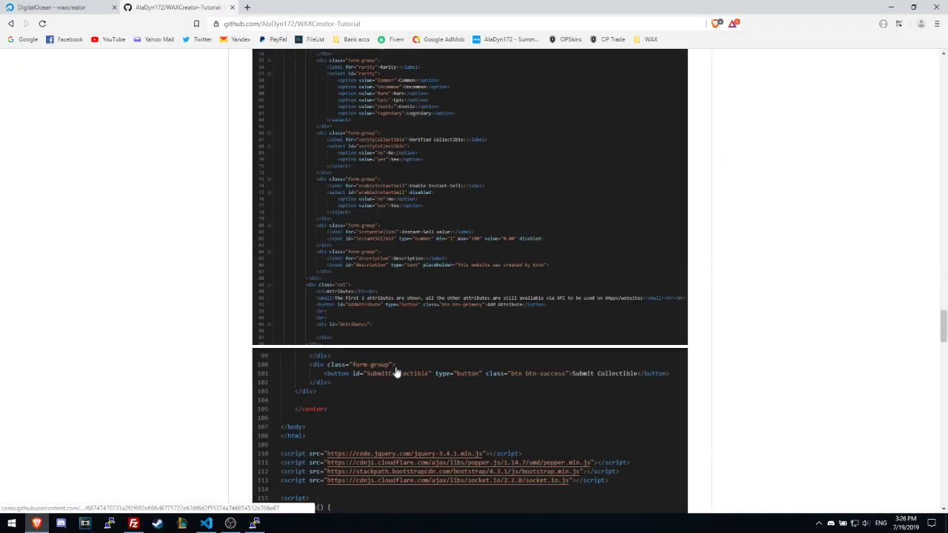
{"action": "scroll", "coordinate": [370, 348], "scroll_direction": "down", "scroll_amount": 5}
{"action": "scroll", "coordinate": [368, 343], "scroll_direction": "down", "scroll_amount": 5}
{"action": "scroll", "coordinate": [365, 341], "scroll_direction": "down", "scroll_amount": 5}
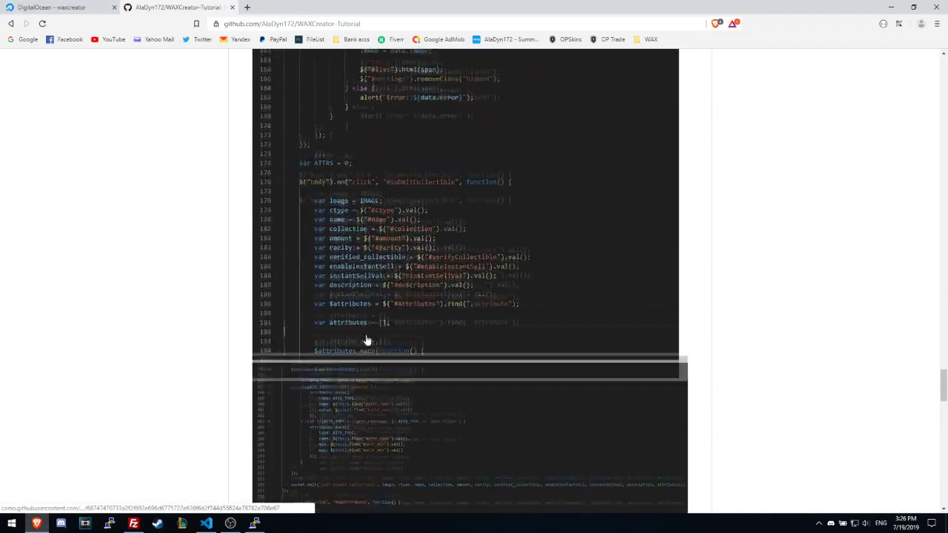
{"action": "scroll", "coordinate": [365, 338], "scroll_direction": "up", "scroll_amount": 10}
{"action": "scroll", "coordinate": [349, 281], "scroll_direction": "up", "scroll_amount": 10}
{"action": "scroll", "coordinate": [296, 333], "scroll_direction": "up", "scroll_amount": 10}
{"action": "scroll", "coordinate": [261, 436], "scroll_direction": "down", "scroll_amount": 5}
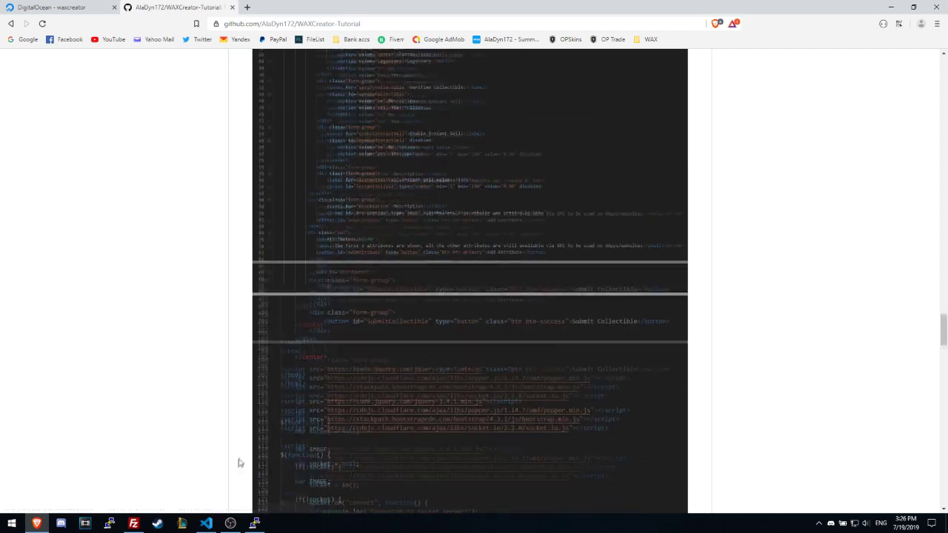
{"action": "scroll", "coordinate": [237, 461], "scroll_direction": "down", "scroll_amount": 5}
- Replace index 3.html's contents with all of index 2.html's code and save it
{"action": "left_click", "coordinate": [206, 523]}
{"action": "key", "text": "ctrl+a"}
{"action": "key", "text": "ctrl+c"}
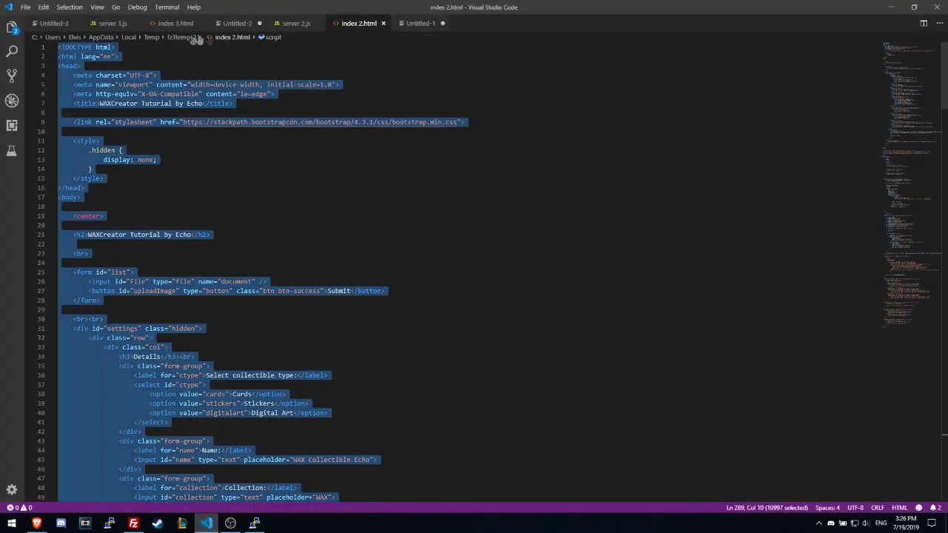
{"action": "key", "text": "ctrl+Tab"}
{"action": "key", "text": "ctrl+a"}
{"action": "key", "text": "ctrl+v"}
{"action": "key", "text": "ctrl+s"}
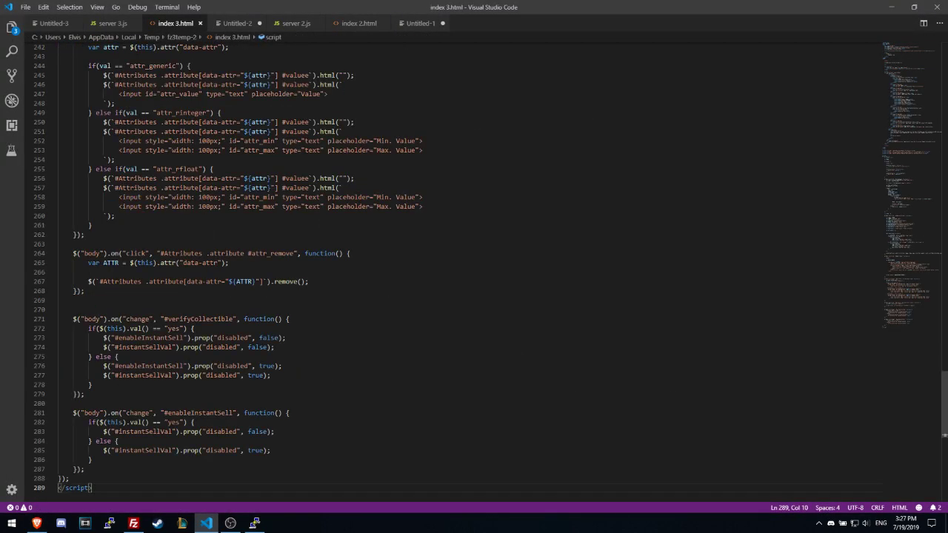
- Scroll the tutorial down to Step 8's server.js variables
{"action": "left_click", "coordinate": [35, 523]}
{"action": "scroll", "coordinate": [239, 318], "scroll_direction": "down", "scroll_amount": 5}
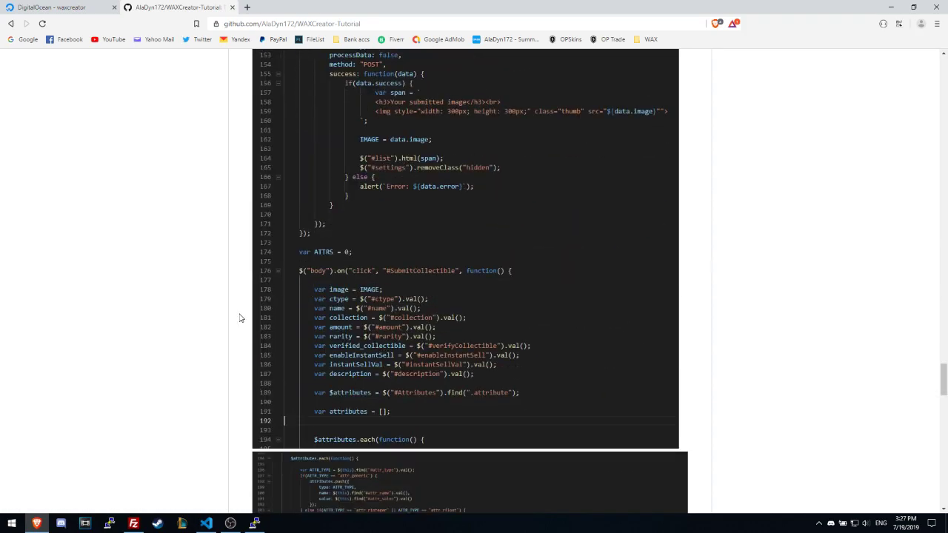
{"action": "scroll", "coordinate": [237, 322], "scroll_direction": "down", "scroll_amount": 5}
{"action": "scroll", "coordinate": [275, 297], "scroll_direction": "down", "scroll_amount": 5}
{"action": "scroll", "coordinate": [282, 283], "scroll_direction": "down", "scroll_amount": 3}
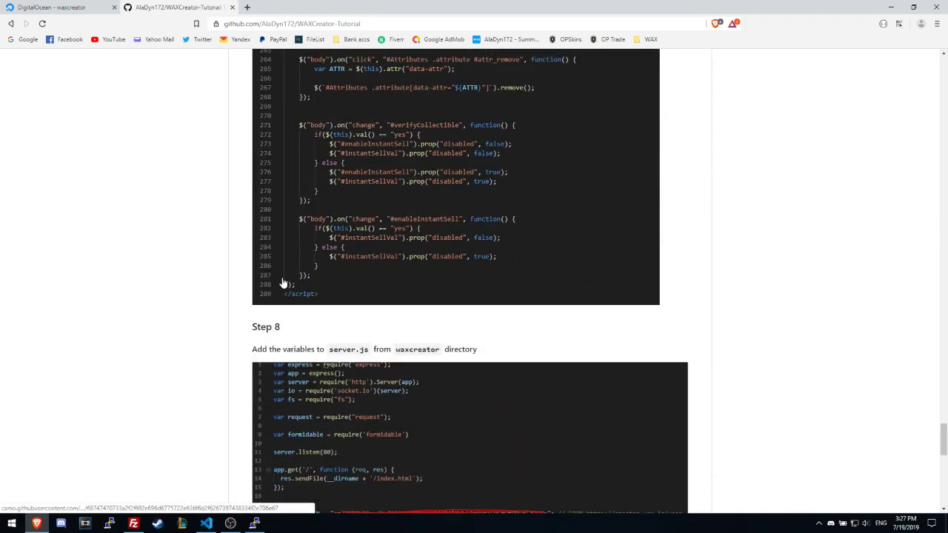
{"action": "scroll", "coordinate": [266, 282], "scroll_direction": "up", "scroll_amount": 3}
{"action": "scroll", "coordinate": [249, 281], "scroll_direction": "up", "scroll_amount": 6}
{"action": "scroll", "coordinate": [249, 282], "scroll_direction": "up", "scroll_amount": 6}
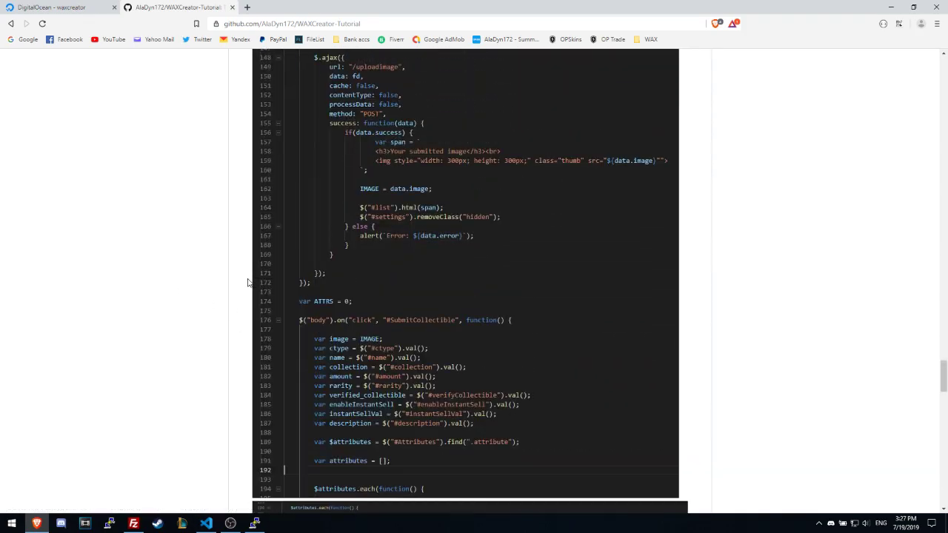
{"action": "scroll", "coordinate": [248, 282], "scroll_direction": "up", "scroll_amount": 4}
{"action": "scroll", "coordinate": [248, 281], "scroll_direction": "up", "scroll_amount": 5}
{"action": "scroll", "coordinate": [248, 281], "scroll_direction": "down", "scroll_amount": 5}
{"action": "scroll", "coordinate": [248, 281], "scroll_direction": "down", "scroll_amount": 3}
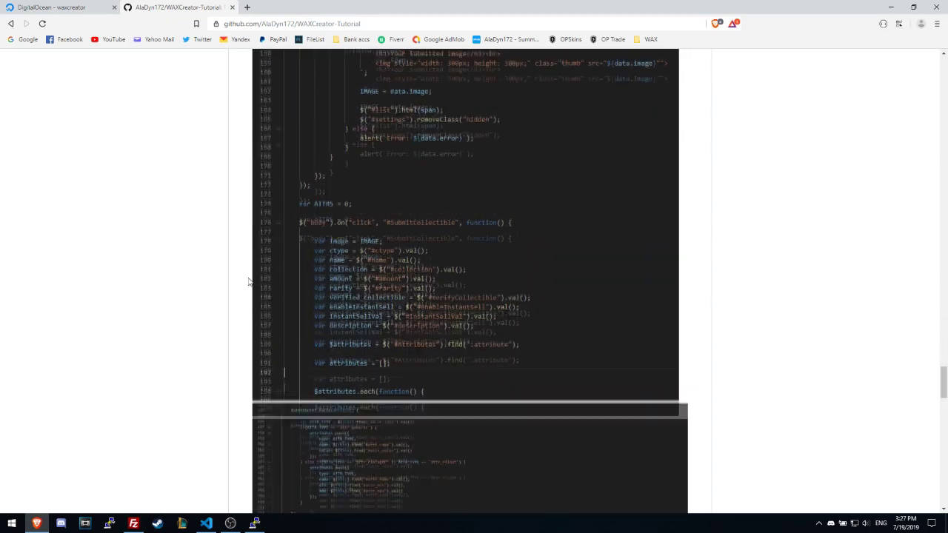
{"action": "scroll", "coordinate": [248, 281], "scroll_direction": "down", "scroll_amount": 2}
{"action": "left_click", "coordinate": [905, 523]}
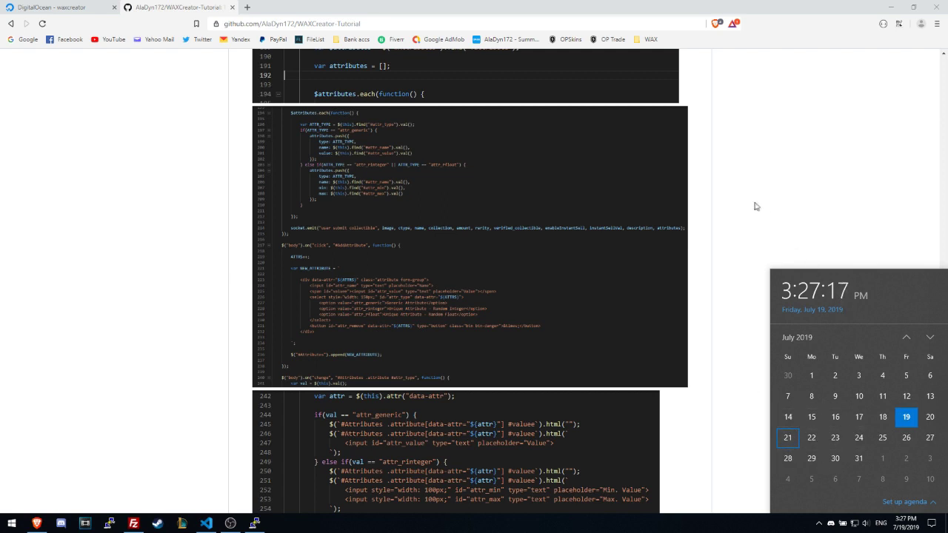
{"action": "left_click", "coordinate": [124, 284]}
{"action": "scroll", "coordinate": [222, 278], "scroll_direction": "down", "scroll_amount": 1}
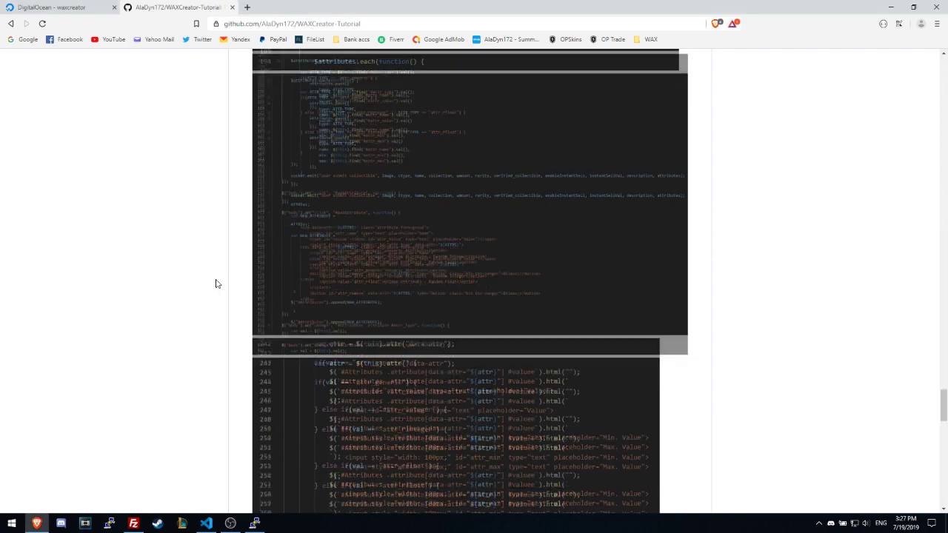
{"action": "scroll", "coordinate": [215, 282], "scroll_direction": "down", "scroll_amount": 5}
{"action": "scroll", "coordinate": [216, 284], "scroll_direction": "down", "scroll_amount": 4}
{"action": "scroll", "coordinate": [216, 284], "scroll_direction": "up", "scroll_amount": 3}
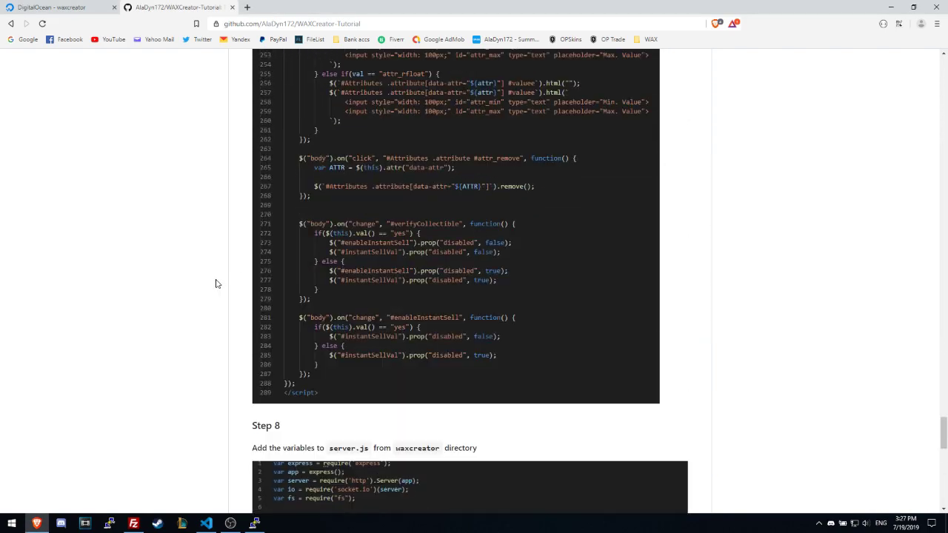
{"action": "scroll", "coordinate": [207, 366], "scroll_direction": "down", "scroll_amount": 2}
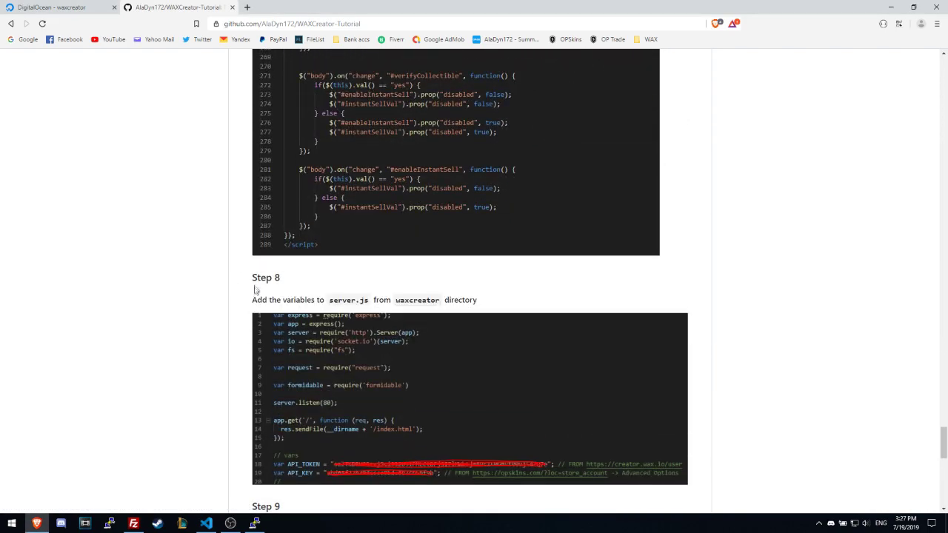
- Replace server 3.js's header with server 2.js's first 15 lines, including the request and formidable requires
{"action": "left_click_drag", "start_coordinate": [252, 277], "coordinate": [290, 277]}
{"action": "left_click", "coordinate": [293, 284]}
{"action": "left_click", "coordinate": [206, 522]}
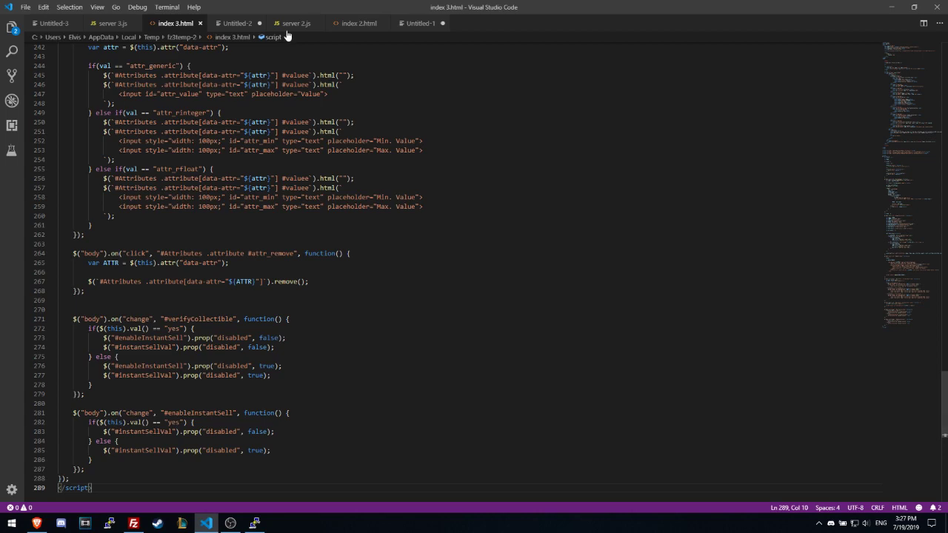
{"action": "left_click", "coordinate": [295, 23]}
{"action": "scroll", "coordinate": [305, 154], "scroll_direction": "up", "scroll_amount": 1}
{"action": "scroll", "coordinate": [305, 154], "scroll_direction": "up", "scroll_amount": 5}
{"action": "left_click", "coordinate": [304, 152]}
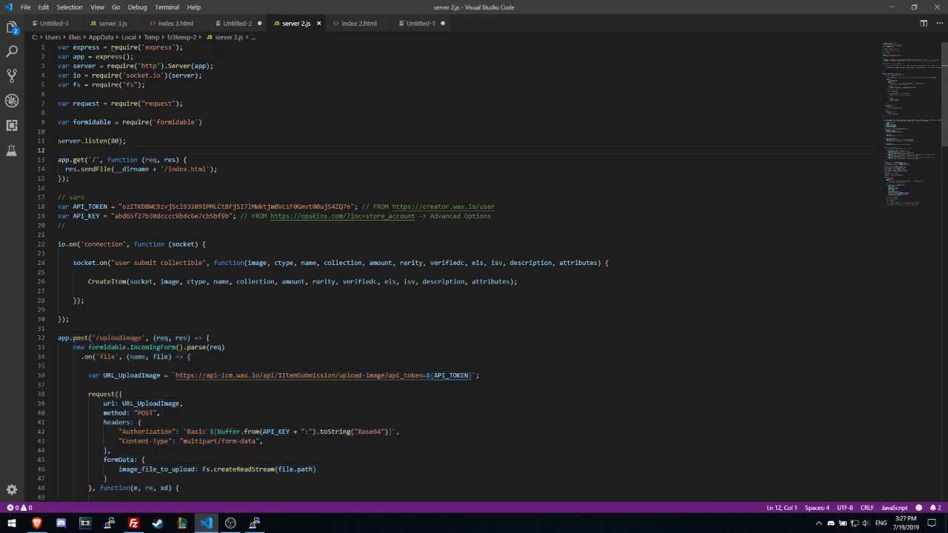
{"action": "left_click_drag", "start_coordinate": [81, 178], "coordinate": [135, 40]}
{"action": "left_click", "coordinate": [112, 23]}
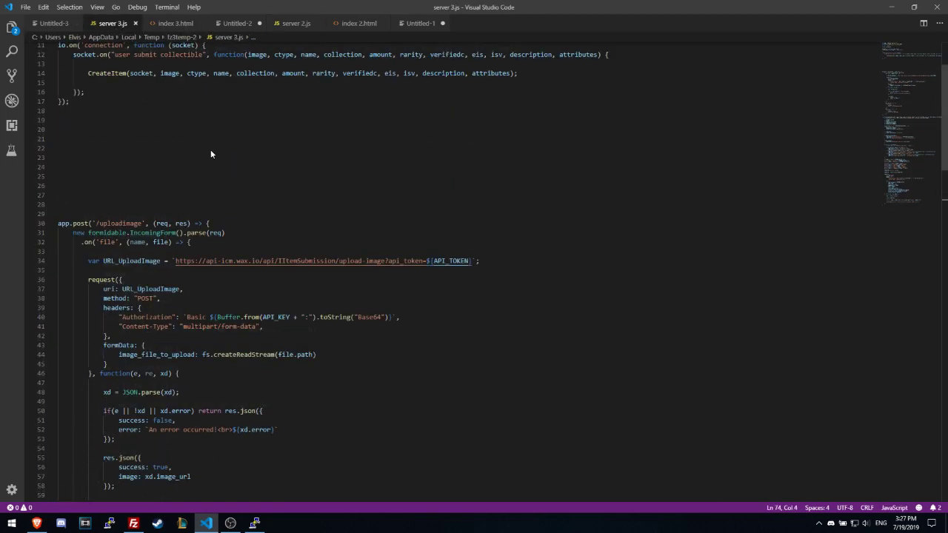
{"action": "scroll", "coordinate": [210, 150], "scroll_direction": "up", "scroll_amount": 4}
{"action": "key", "text": "ctrl+shift+Home"}
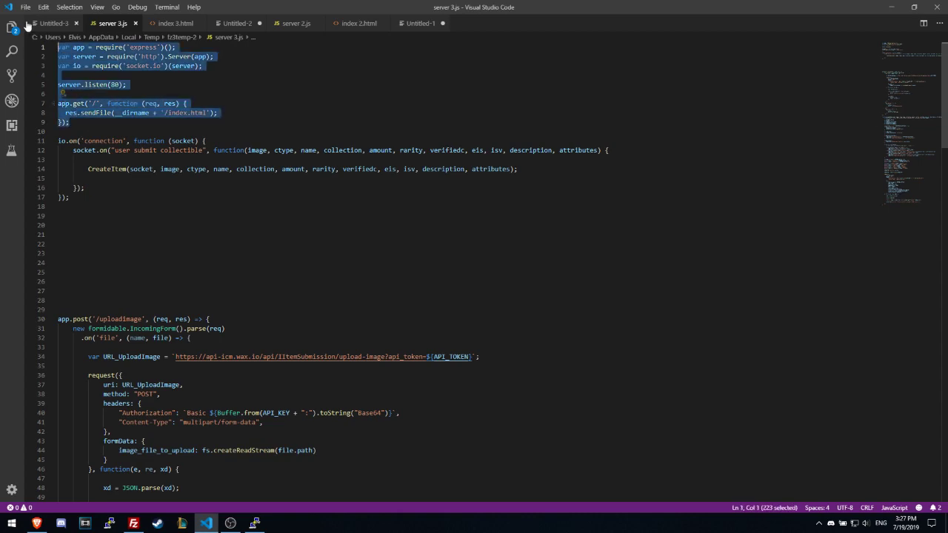
{"action": "key", "text": "ctrl+v"}
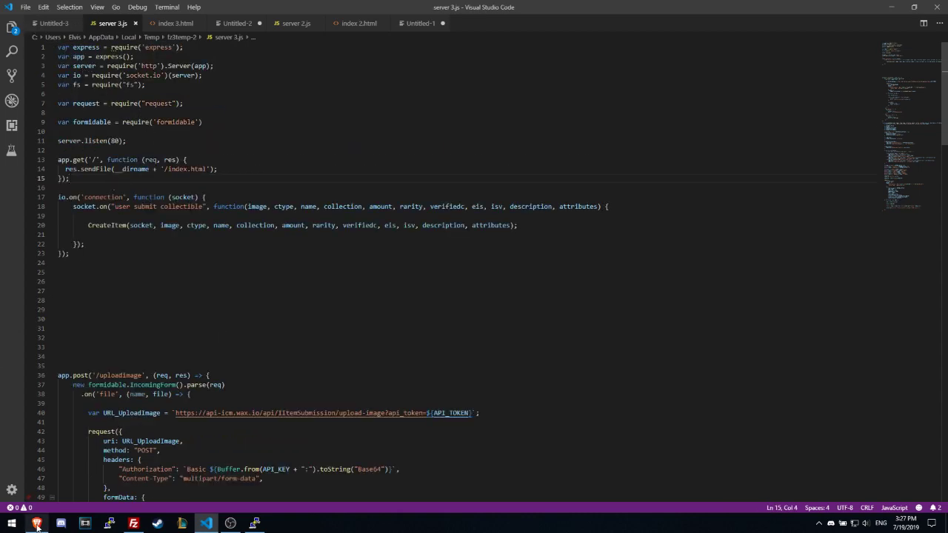
- Scroll the tutorial to Step 9's API key instructions
{"action": "left_click", "coordinate": [36, 524]}
{"action": "scroll", "coordinate": [183, 361], "scroll_direction": "down", "scroll_amount": 3}
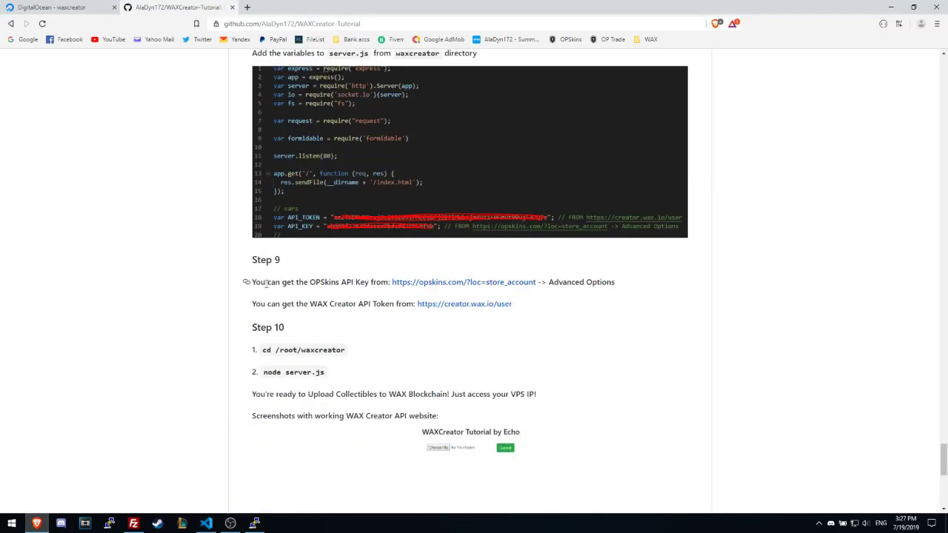
{"action": "left_click_drag", "start_coordinate": [265, 282], "coordinate": [358, 304]}
- Open the OPSkins account page in a new tab and show Advanced Options
{"action": "left_click", "coordinate": [358, 304]}
{"action": "middle_click", "coordinate": [482, 290]}
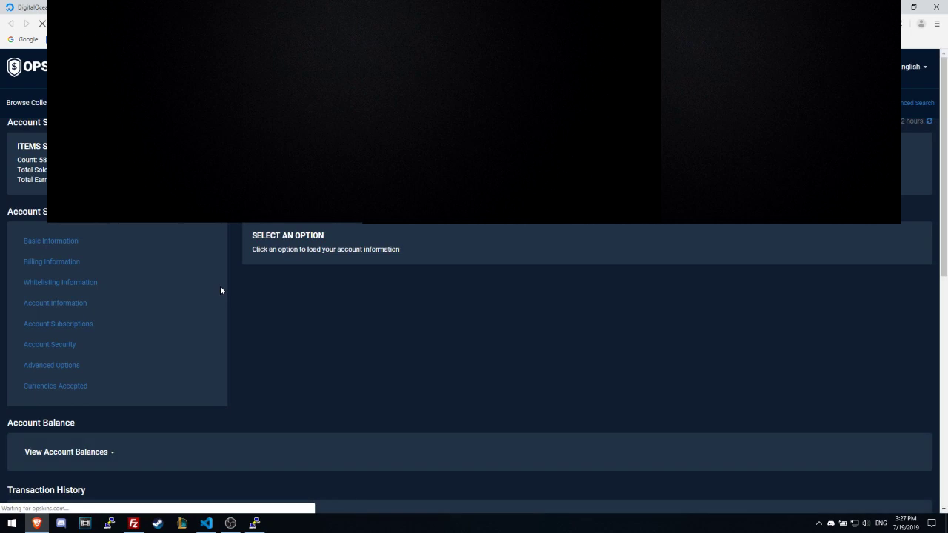
{"action": "scroll", "coordinate": [220, 288], "scroll_direction": "down", "scroll_amount": 5}
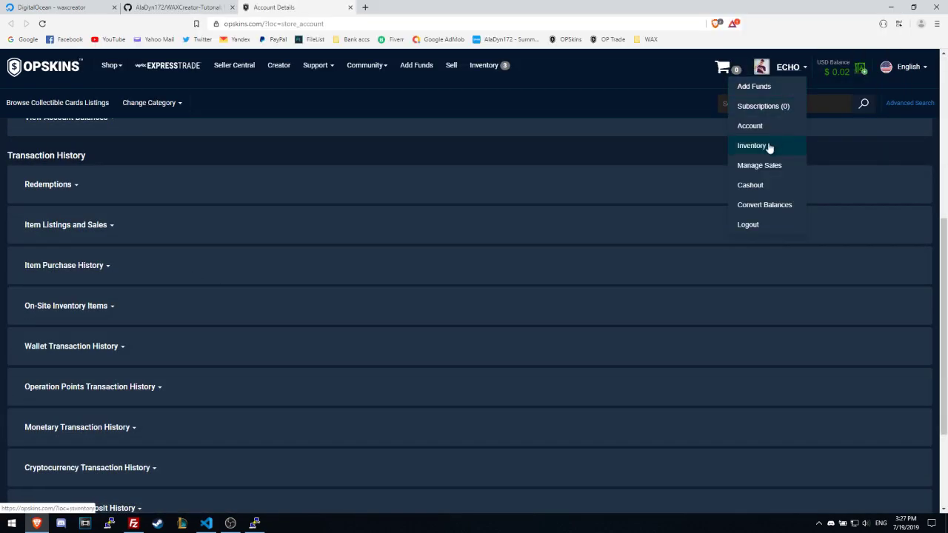
{"action": "left_click", "coordinate": [757, 125]}
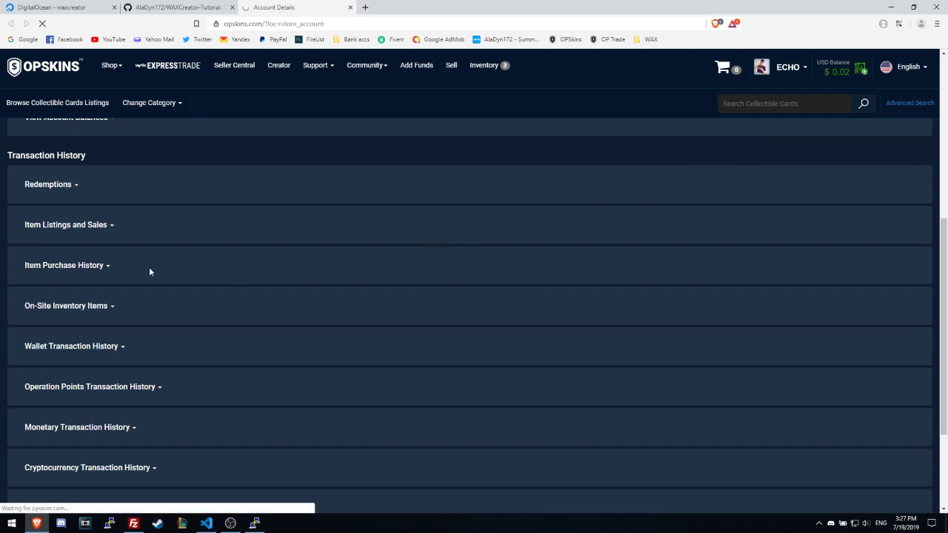
{"action": "scroll", "coordinate": [92, 396], "scroll_direction": "down", "scroll_amount": 3}
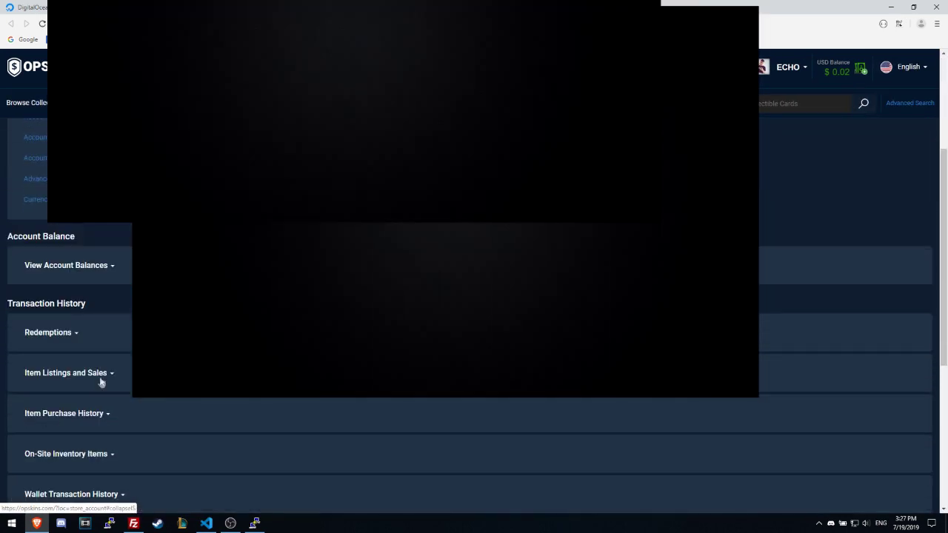
{"action": "scroll", "coordinate": [100, 374], "scroll_direction": "up", "scroll_amount": 2}
{"action": "left_click", "coordinate": [74, 279]}
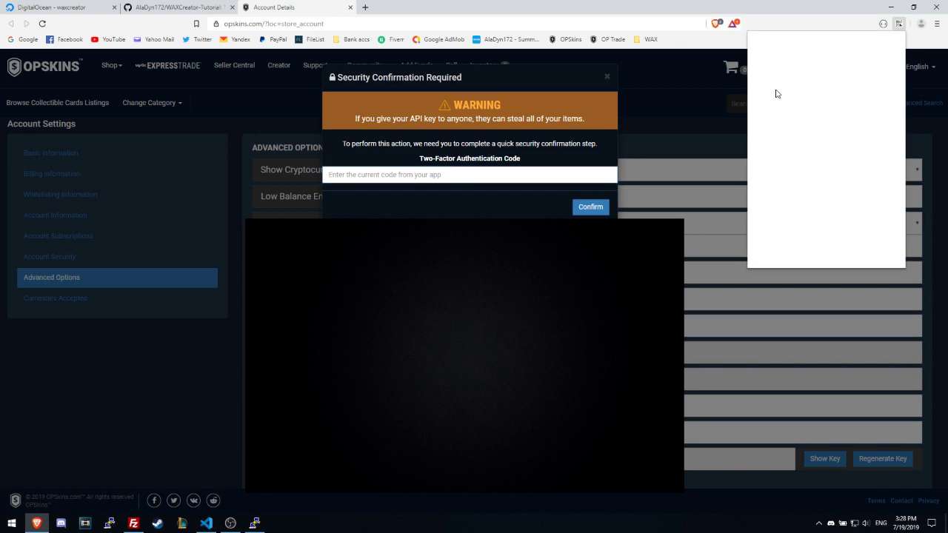
- Reveal the OPSkins API key using the two-factor code and select it
{"action": "left_click", "coordinate": [791, 92]}
{"action": "left_click", "coordinate": [475, 172]}
{"action": "key", "text": "ctrl+v"}
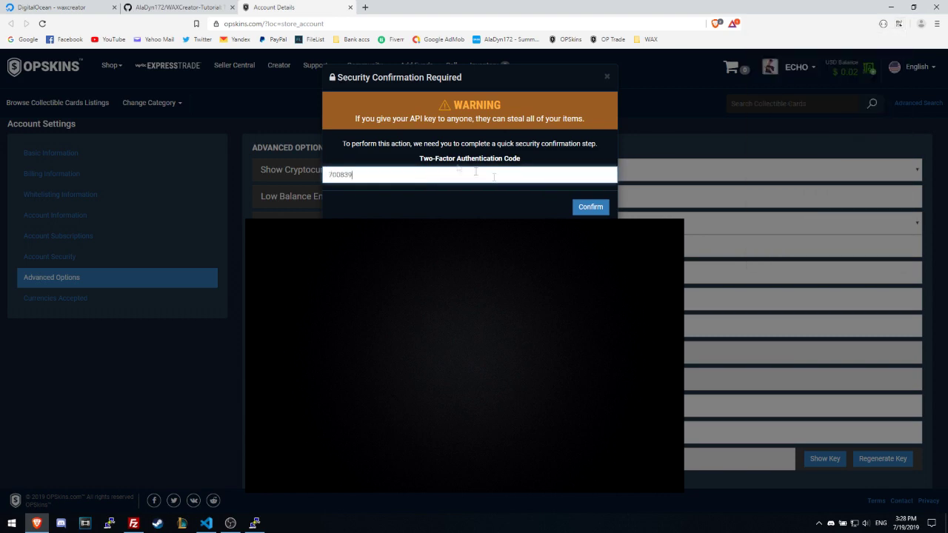
{"action": "left_click", "coordinate": [593, 209]}
{"action": "double_click", "coordinate": [521, 158]}
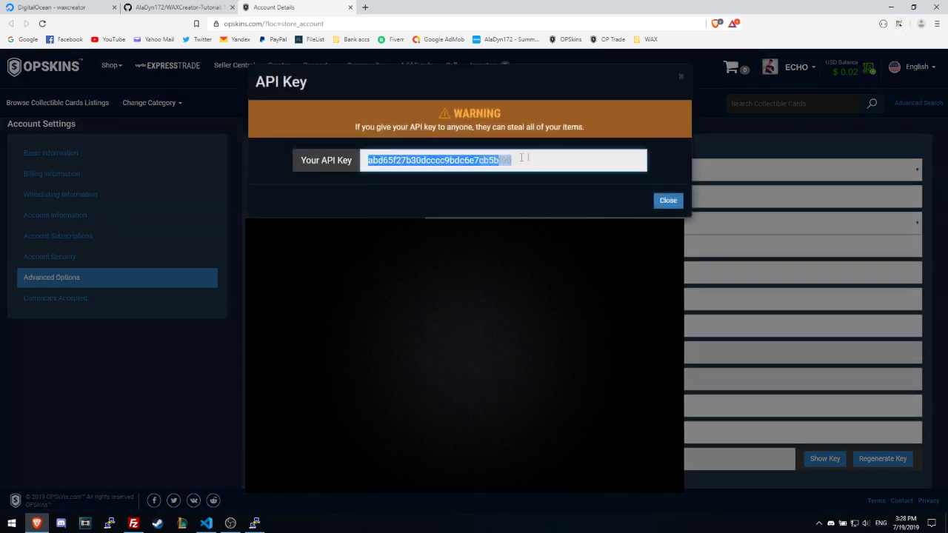
{"action": "left_click", "coordinate": [575, 160]}
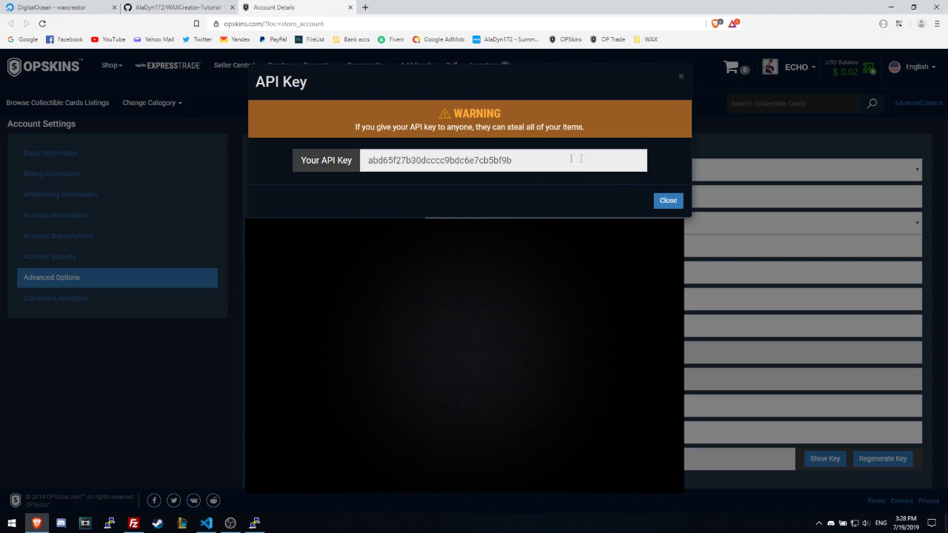
{"action": "double_click", "coordinate": [370, 160]}
{"action": "left_click", "coordinate": [366, 162]}
{"action": "left_click_drag", "start_coordinate": [367, 162], "coordinate": [586, 156]}
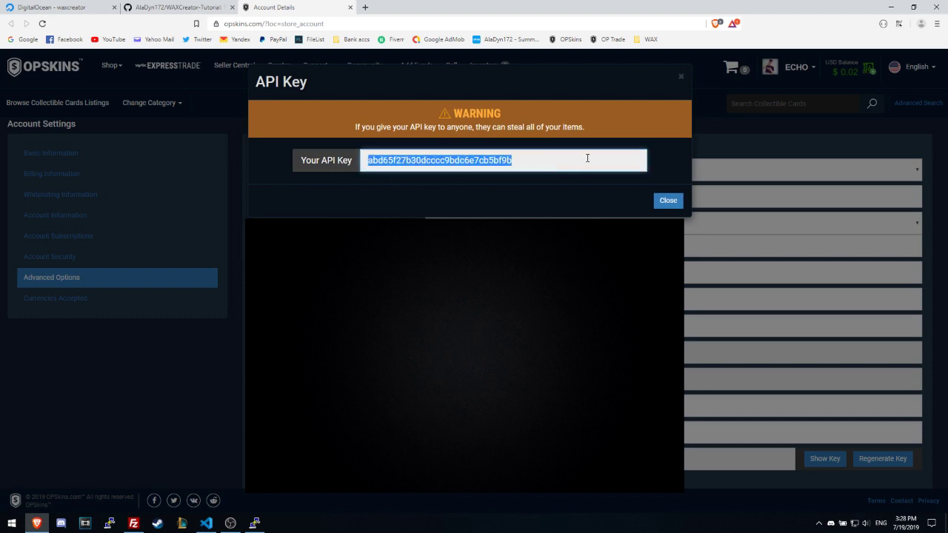
{"action": "left_click", "coordinate": [662, 201]}
- Back in the tutorial, locate Step 9's WAX Creator token line and select the hidden API key
{"action": "left_click", "coordinate": [179, 6]}
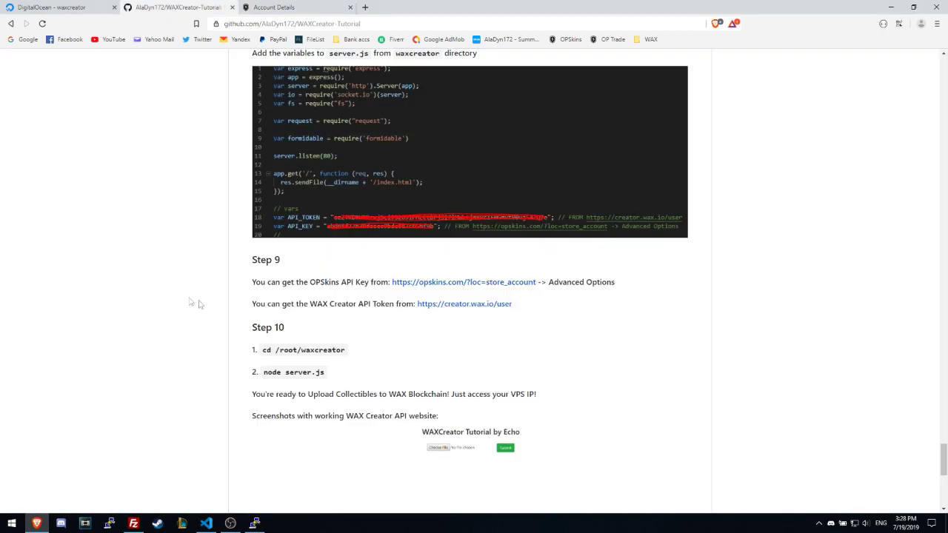
{"action": "left_click_drag", "start_coordinate": [294, 304], "coordinate": [371, 305]}
{"action": "left_click", "coordinate": [406, 313]}
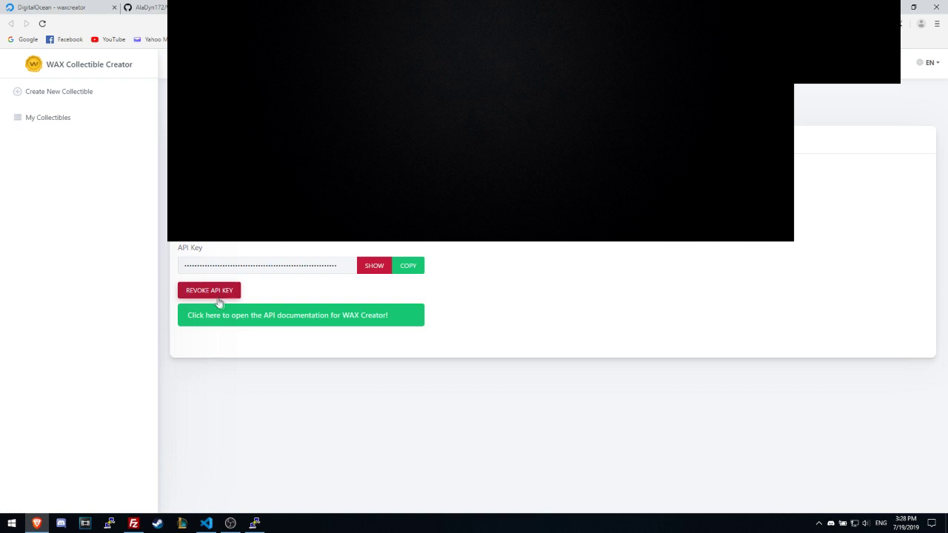
{"action": "left_click_drag", "start_coordinate": [196, 265], "coordinate": [321, 265]}
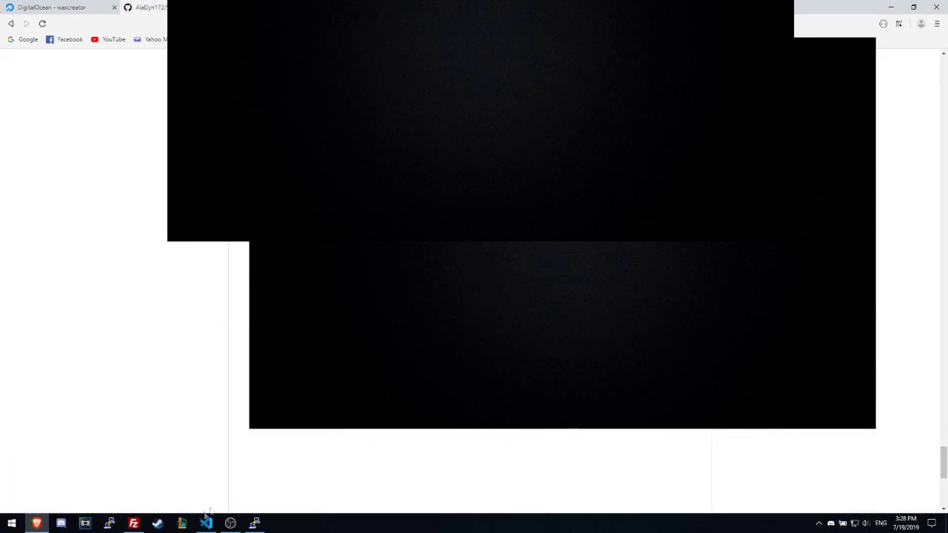
- Scroll back up the tutorial to re-read Step 8's server.js variables
{"action": "left_click", "coordinate": [207, 522]}
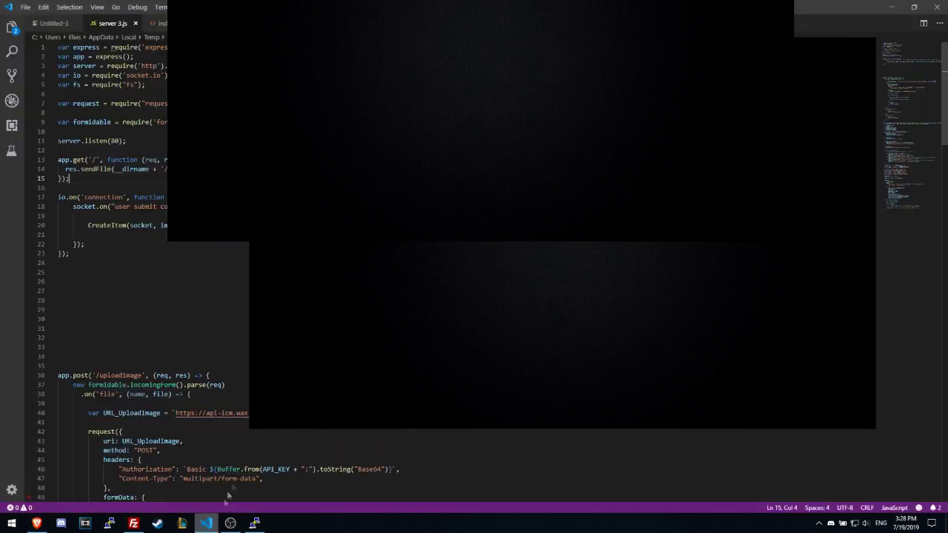
{"action": "scroll", "coordinate": [225, 238], "scroll_direction": "down", "scroll_amount": 5}
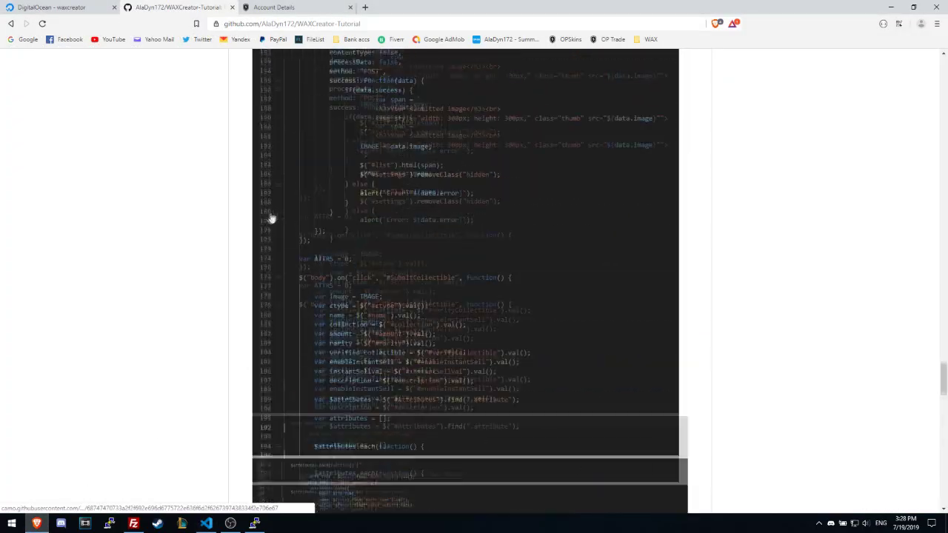
{"action": "scroll", "coordinate": [271, 217], "scroll_direction": "up", "scroll_amount": 5}
{"action": "scroll", "coordinate": [269, 219], "scroll_direction": "up", "scroll_amount": 5}
{"action": "scroll", "coordinate": [268, 220], "scroll_direction": "up", "scroll_amount": 5}
{"action": "scroll", "coordinate": [268, 220], "scroll_direction": "up", "scroll_amount": 4}
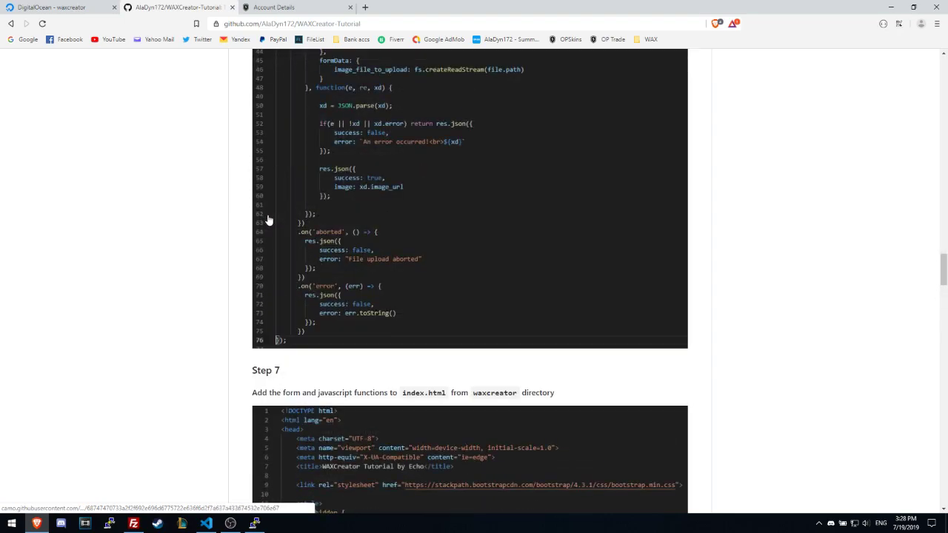
{"action": "scroll", "coordinate": [268, 220], "scroll_direction": "up", "scroll_amount": 8}
{"action": "scroll", "coordinate": [268, 220], "scroll_direction": "up", "scroll_amount": 5}
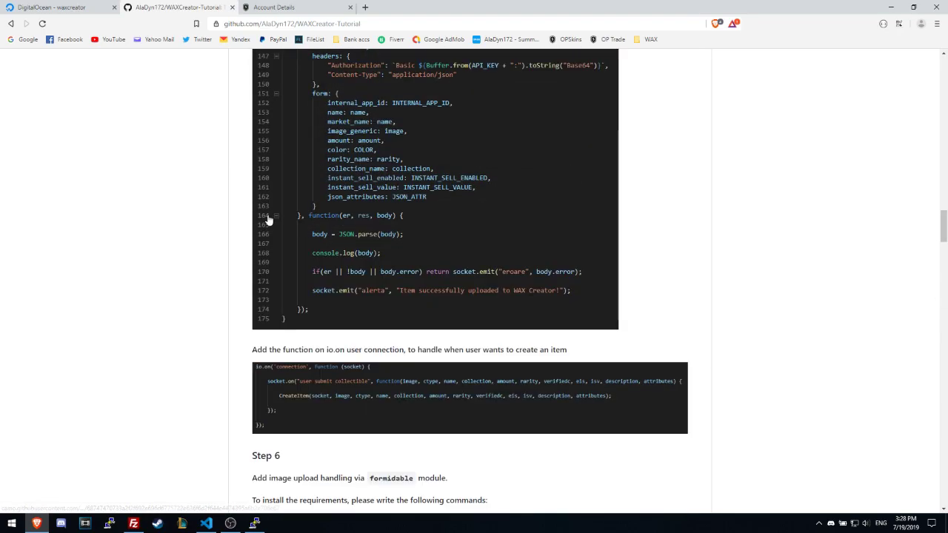
{"action": "scroll", "coordinate": [268, 220], "scroll_direction": "up", "scroll_amount": 5}
{"action": "scroll", "coordinate": [268, 220], "scroll_direction": "up", "scroll_amount": 5}
{"action": "scroll", "coordinate": [269, 220], "scroll_direction": "up", "scroll_amount": 3}
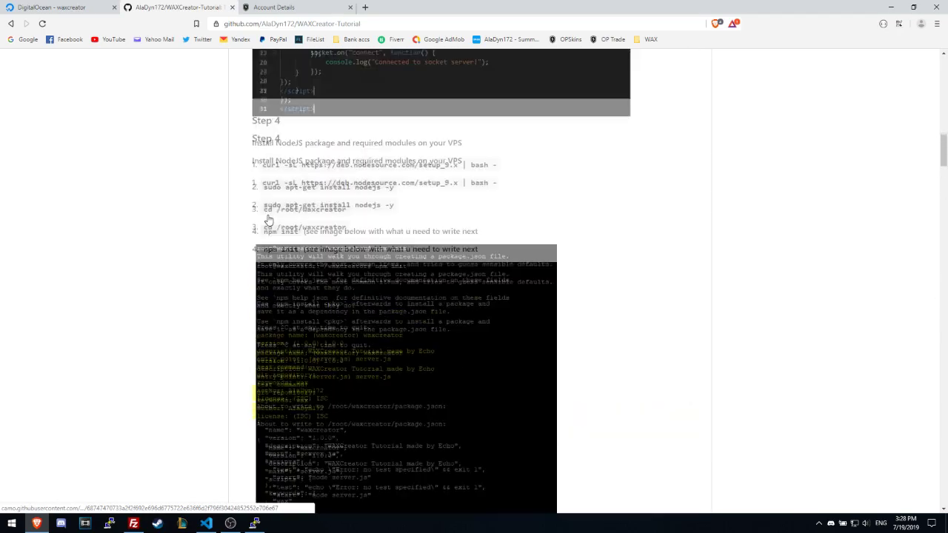
- Scroll down through Steps 9 and 10, then return to Visual Studio Code
{"action": "scroll", "coordinate": [269, 219], "scroll_direction": "down", "scroll_amount": 3}
{"action": "scroll", "coordinate": [254, 303], "scroll_direction": "down", "scroll_amount": 10}
{"action": "scroll", "coordinate": [254, 303], "scroll_direction": "down", "scroll_amount": 6}
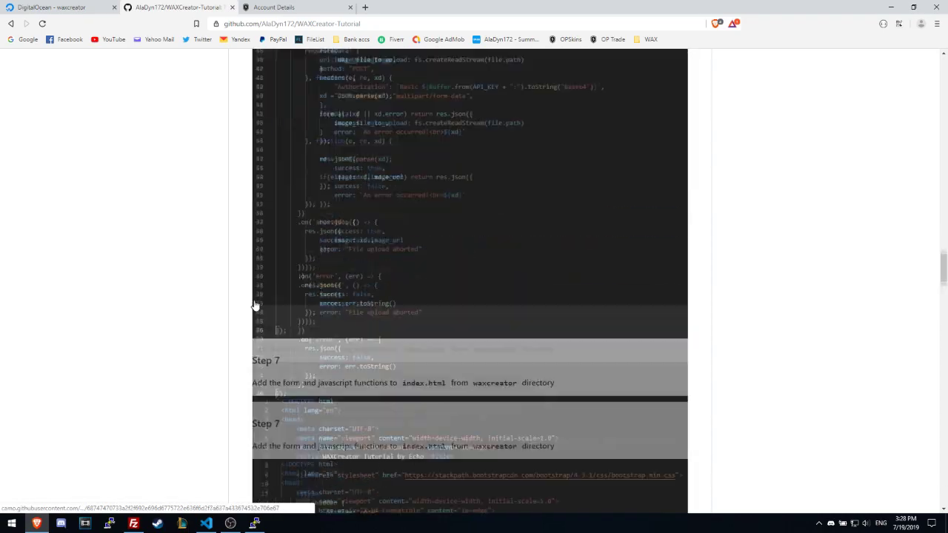
{"action": "scroll", "coordinate": [253, 303], "scroll_direction": "down", "scroll_amount": 6}
{"action": "scroll", "coordinate": [253, 303], "scroll_direction": "down", "scroll_amount": 5}
{"action": "scroll", "coordinate": [253, 303], "scroll_direction": "down", "scroll_amount": 5}
{"action": "scroll", "coordinate": [253, 303], "scroll_direction": "down", "scroll_amount": 5}
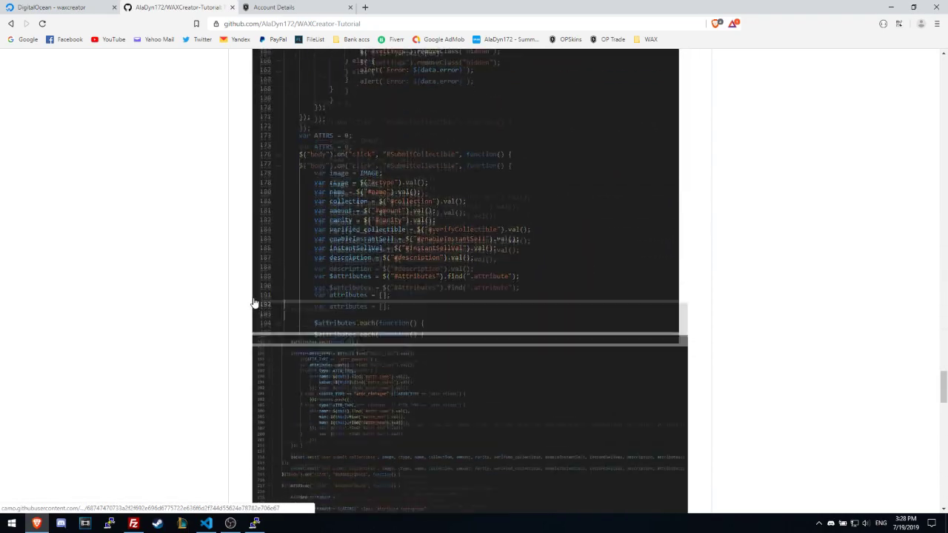
{"action": "scroll", "coordinate": [253, 302], "scroll_direction": "down", "scroll_amount": 5}
{"action": "scroll", "coordinate": [254, 302], "scroll_direction": "down", "scroll_amount": 5}
{"action": "scroll", "coordinate": [253, 302], "scroll_direction": "down", "scroll_amount": 5}
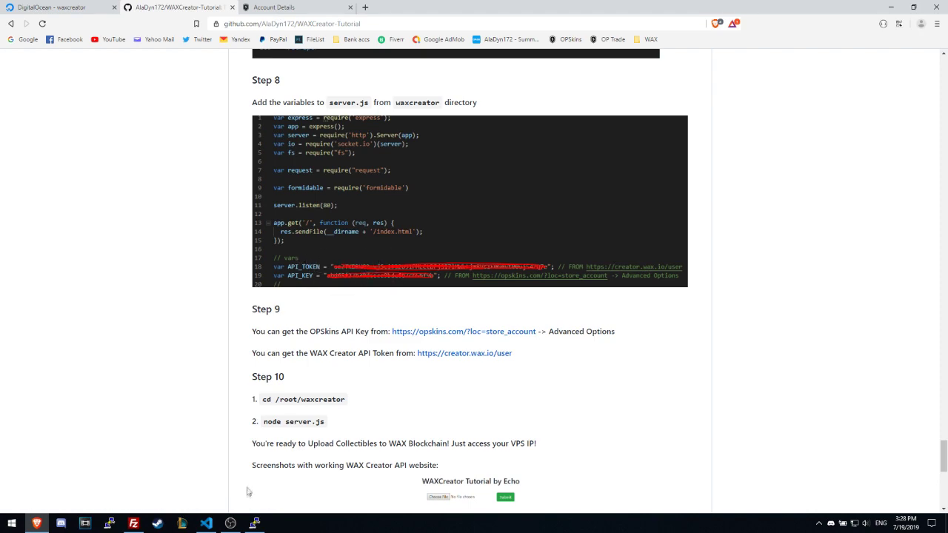
{"action": "left_click", "coordinate": [206, 523]}
- Paste server 2.js's // vars block (API_TOKEN, API_KEY) into server 3.js after line 16
{"action": "left_click", "coordinate": [297, 23]}
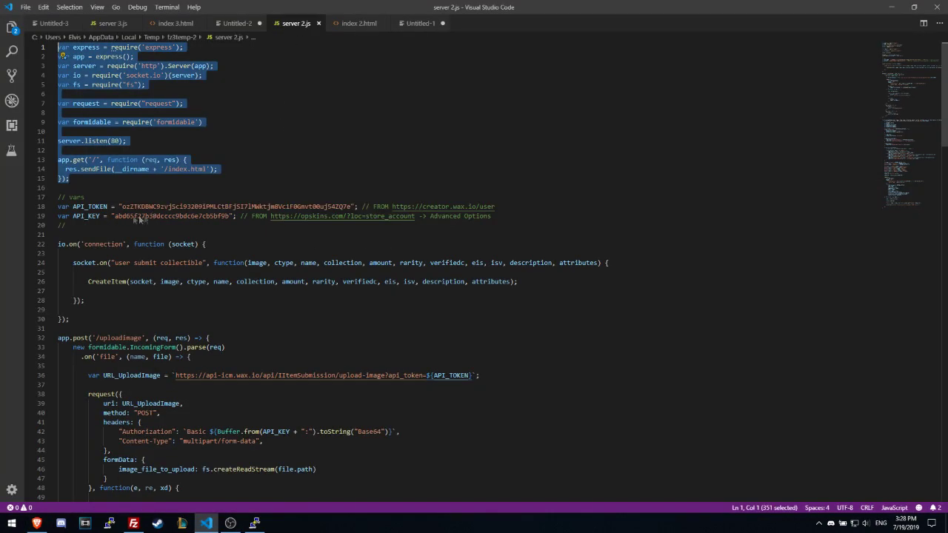
{"action": "left_click_drag", "start_coordinate": [59, 234], "coordinate": [46, 197]}
{"action": "left_click", "coordinate": [106, 27]}
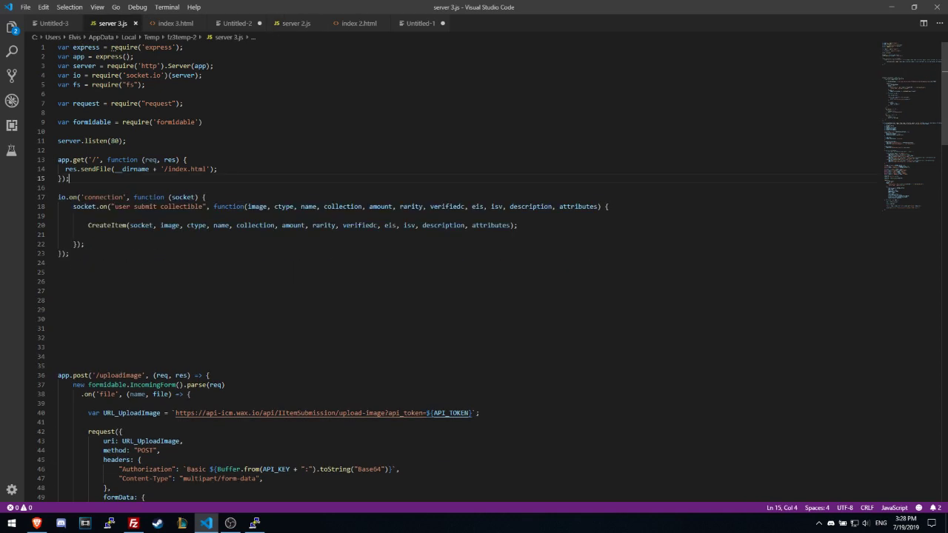
{"action": "key", "text": "Return"}
{"action": "key", "text": "Return"}
{"action": "key", "text": "ctrl+v"}
{"action": "double_click", "coordinate": [237, 207]}
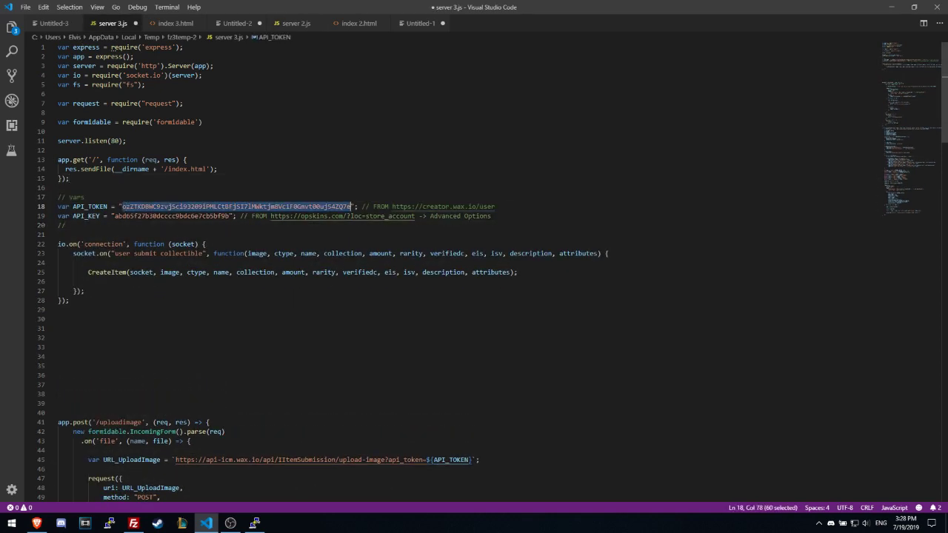
{"action": "left_click", "coordinate": [148, 226]}
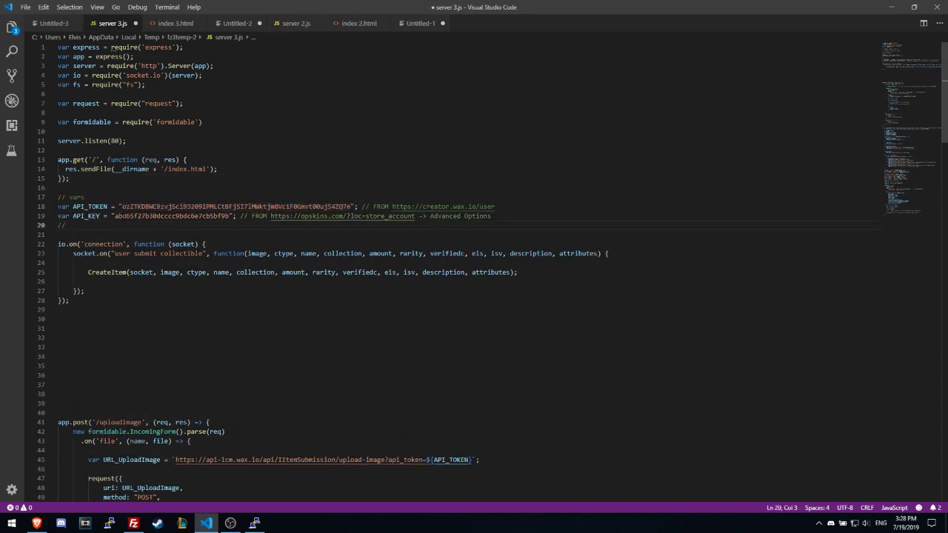
{"action": "left_click_drag", "start_coordinate": [495, 206], "coordinate": [418, 207]}
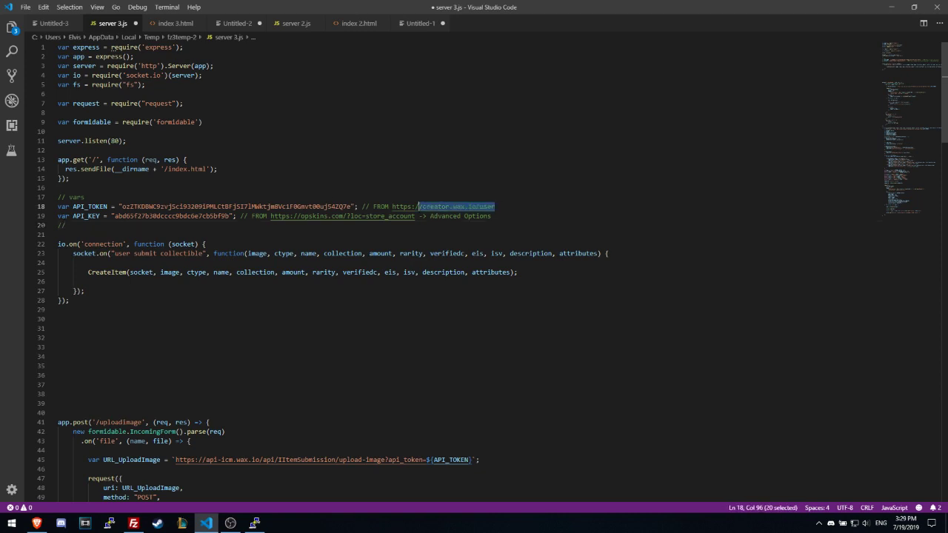
{"action": "left_click", "coordinate": [418, 207]}
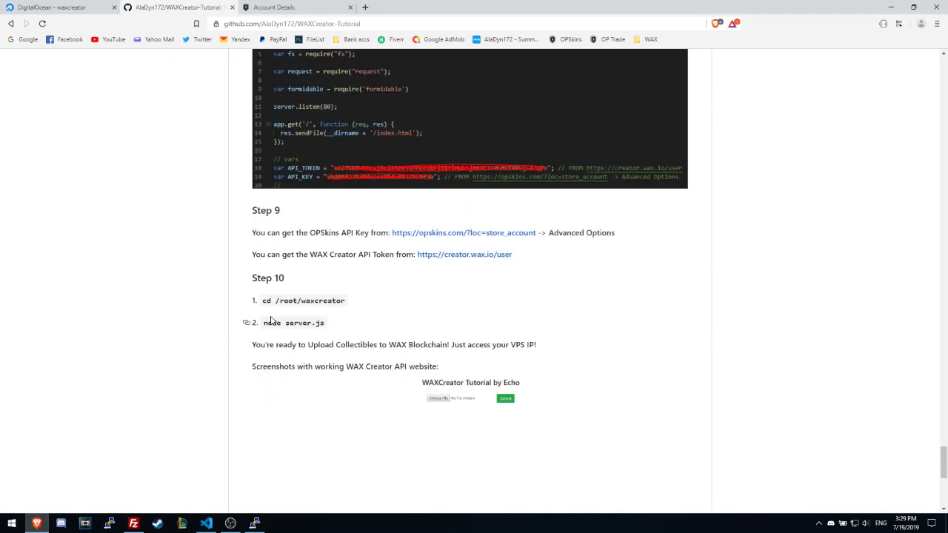
- Duplicate the PuTTY session and log in as root
{"action": "left_click", "coordinate": [254, 524]}
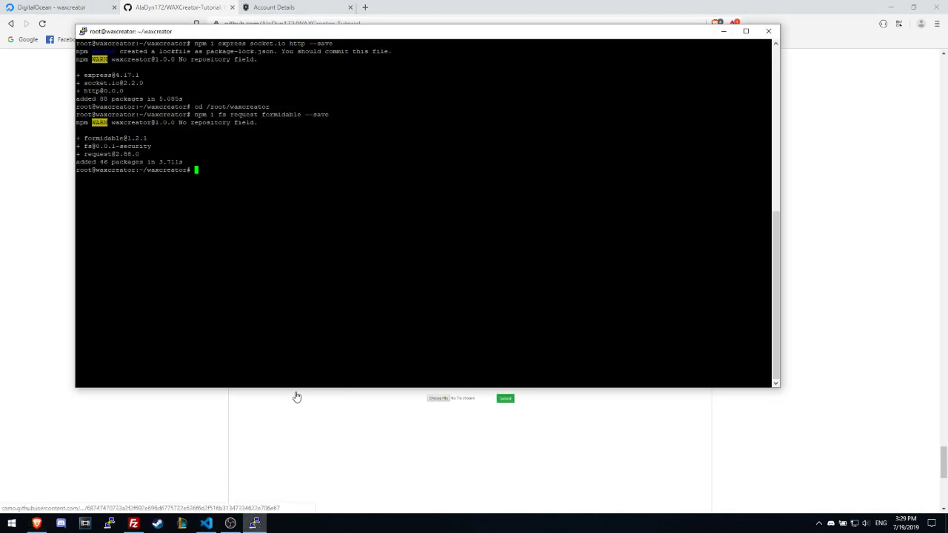
{"action": "left_click", "coordinate": [83, 31]}
{"action": "left_click", "coordinate": [119, 157]}
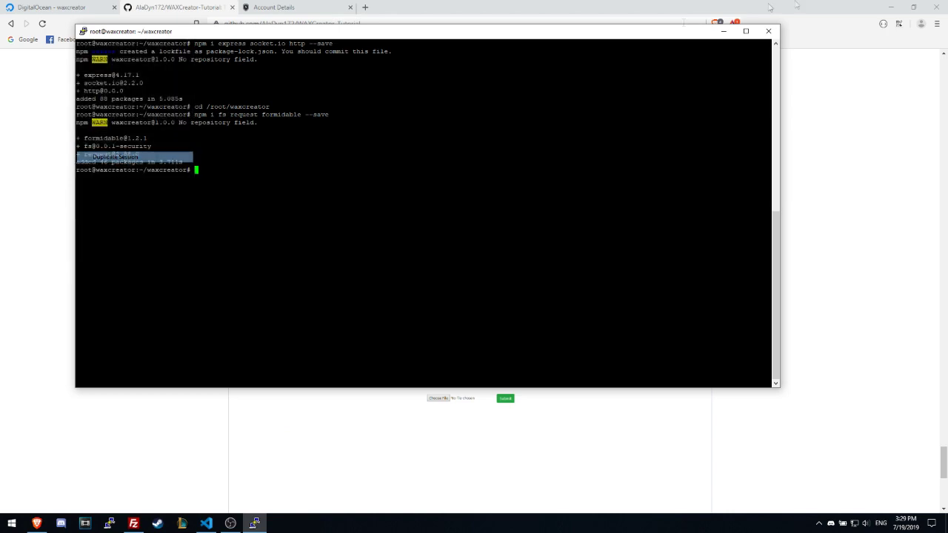
{"action": "left_click", "coordinate": [768, 31]}
{"action": "key", "text": "Return"}
{"action": "type", "text": "r"}
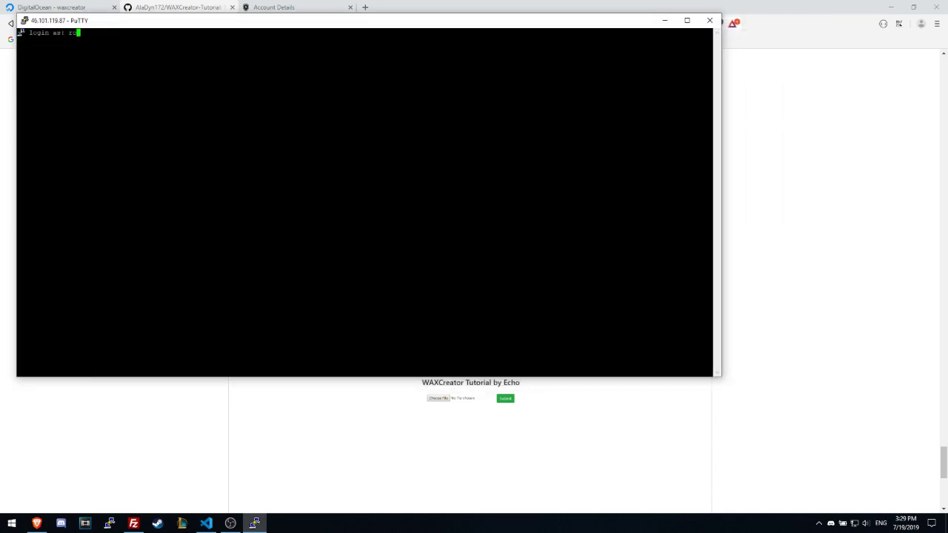
{"action": "type", "text": "ot"}
{"action": "key", "text": "Return"}
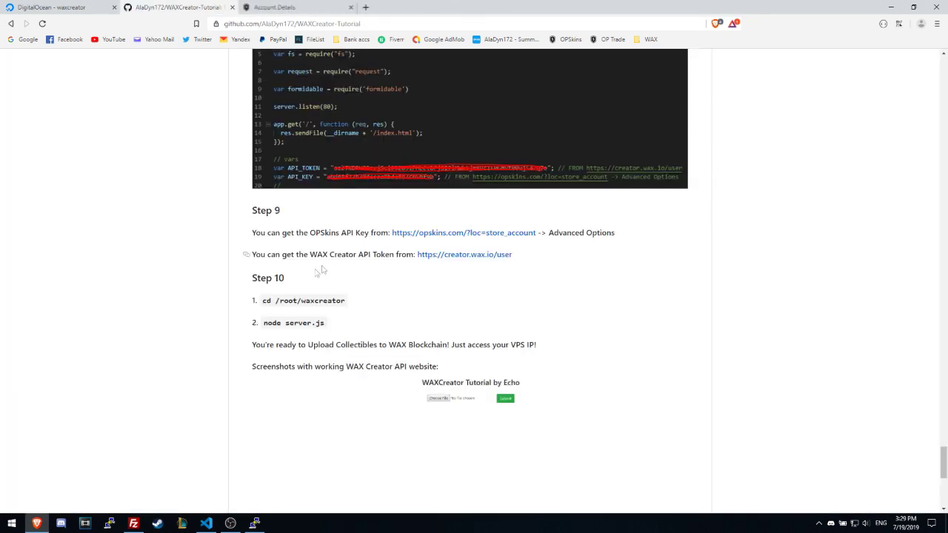
- Move into the waxcreator folder and start the site with node server.js
{"action": "left_click_drag", "start_coordinate": [245, 323], "coordinate": [335, 327]}
{"action": "left_click", "coordinate": [254, 523]}
{"action": "type", "text": "cd waxc"}
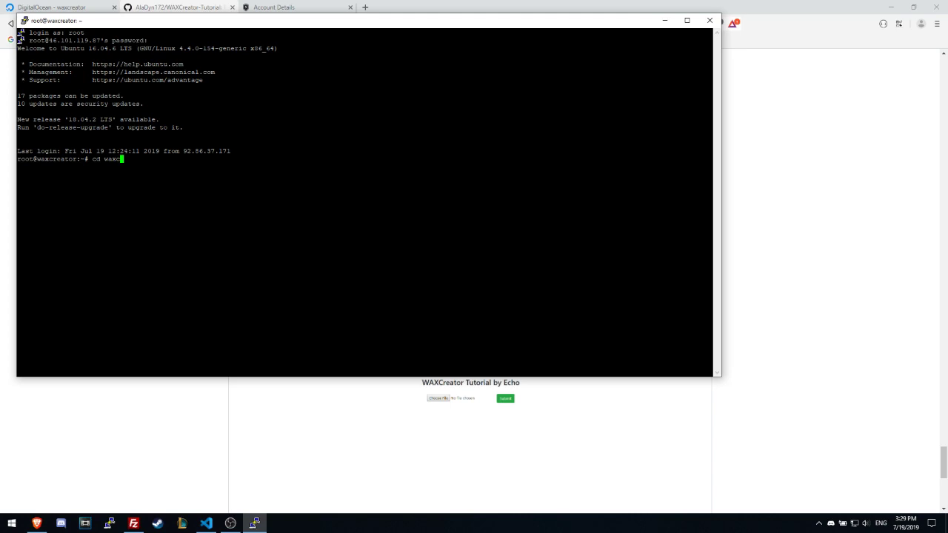
{"action": "type", "text": "reatr"}
{"action": "key", "text": "Return"}
{"action": "left_click", "coordinate": [134, 412]}
{"action": "left_click", "coordinate": [254, 523]}
{"action": "right_click", "coordinate": [254, 259]}
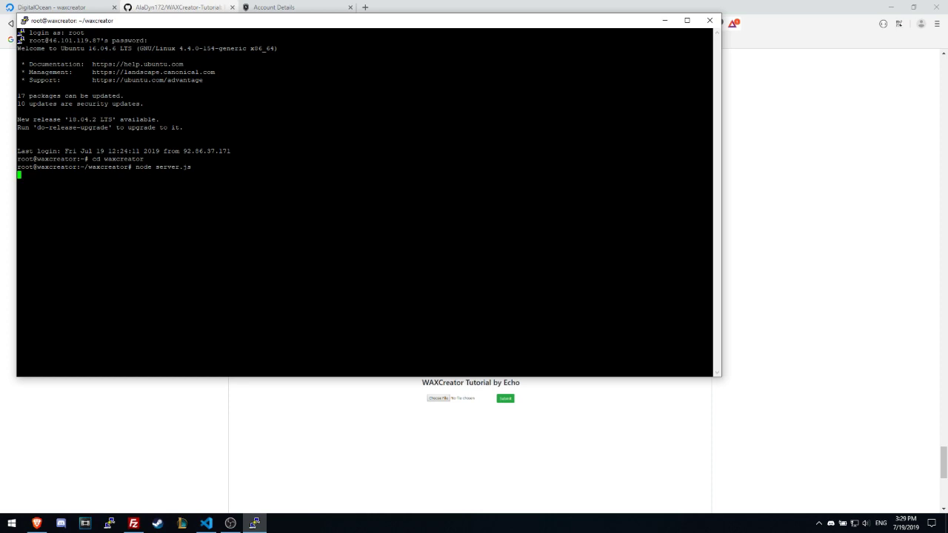
{"action": "key", "text": "alt+Tab"}
{"action": "left_click", "coordinate": [254, 523]}
- Open the server's IP address in a new browser tab, placed second
{"action": "left_click_drag", "start_coordinate": [100, 40], "coordinate": [53, 40]}
{"action": "left_click", "coordinate": [185, 7]}
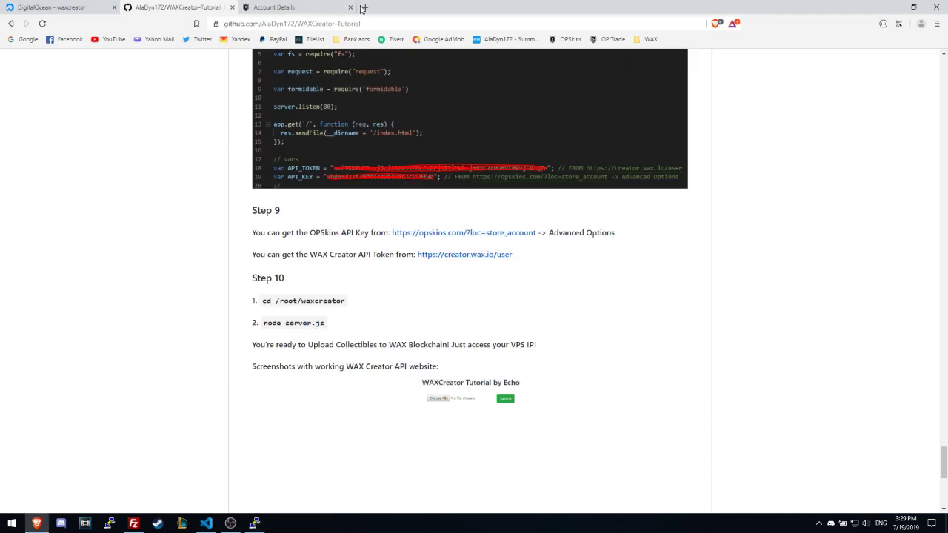
{"action": "left_click", "coordinate": [366, 7]}
{"action": "type", "text": "46.101.119.87"}
{"action": "key", "text": "Return"}
{"action": "left_click_drag", "start_coordinate": [381, 7], "coordinate": [160, 4]}
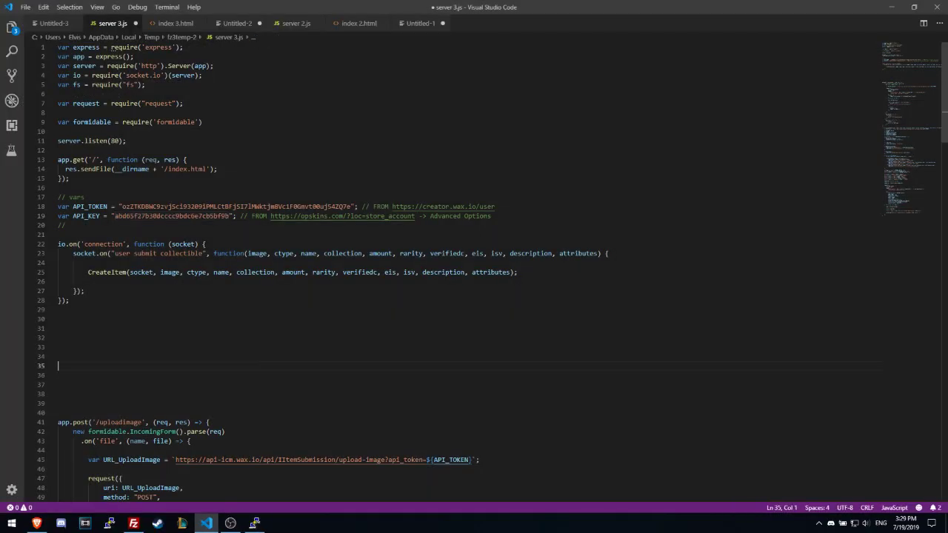
- Accept FileZilla's prompt to re-upload the changed index.html and server.js
{"action": "left_click", "coordinate": [230, 28]}
{"action": "left_click", "coordinate": [291, 26]}
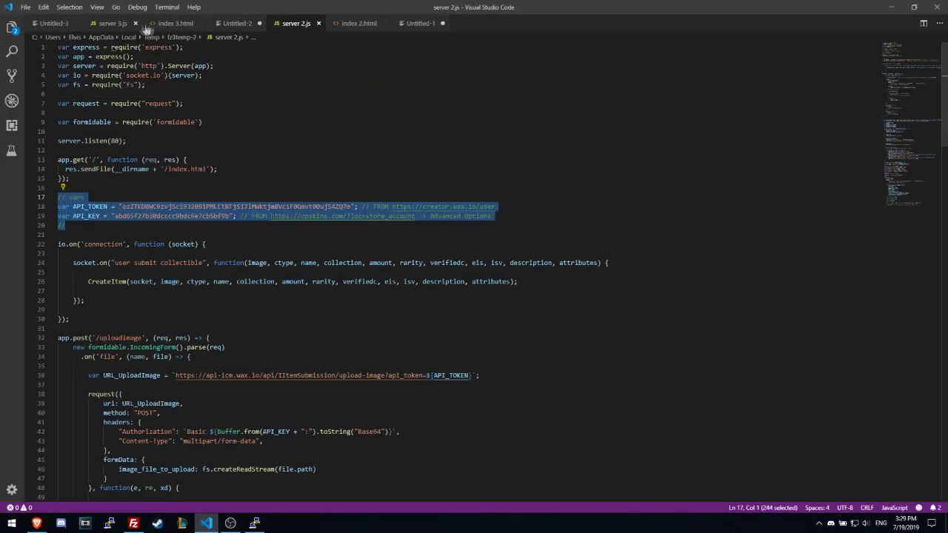
{"action": "left_click", "coordinate": [177, 26]}
{"action": "left_click", "coordinate": [112, 23]}
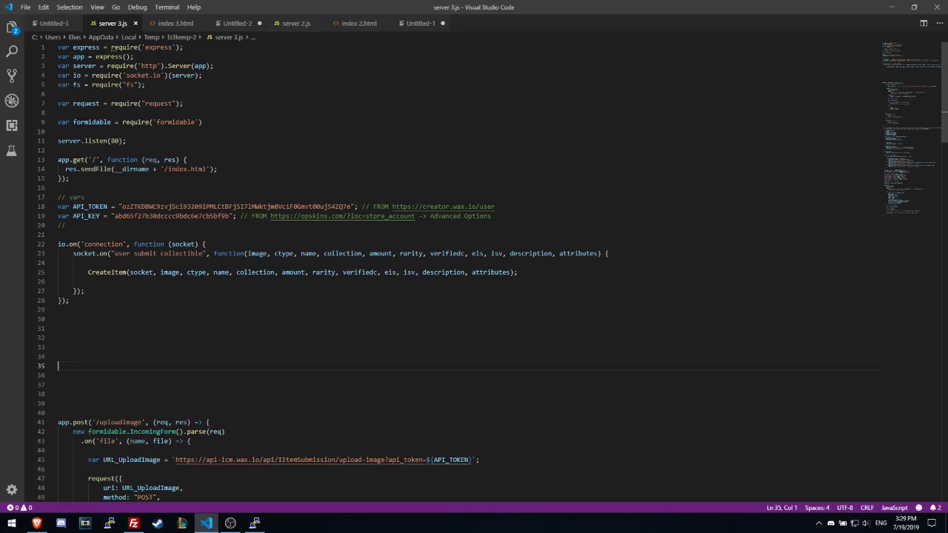
{"action": "left_click", "coordinate": [133, 524]}
{"action": "left_click", "coordinate": [459, 301]}
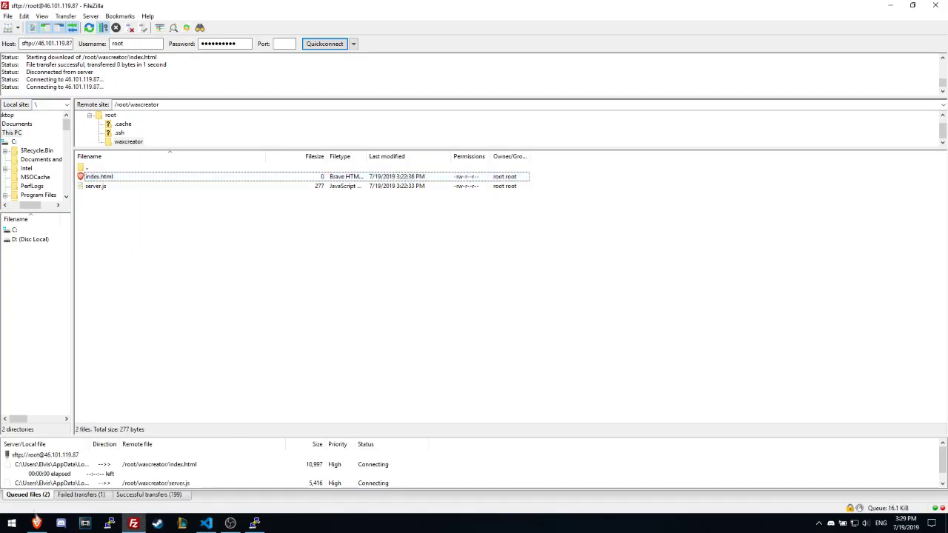
- Restart node server.js in PuTTY and reload the site at the server IP
{"action": "left_click", "coordinate": [254, 524]}
{"action": "key", "text": "ctrl+c"}
{"action": "key", "text": "Up"}
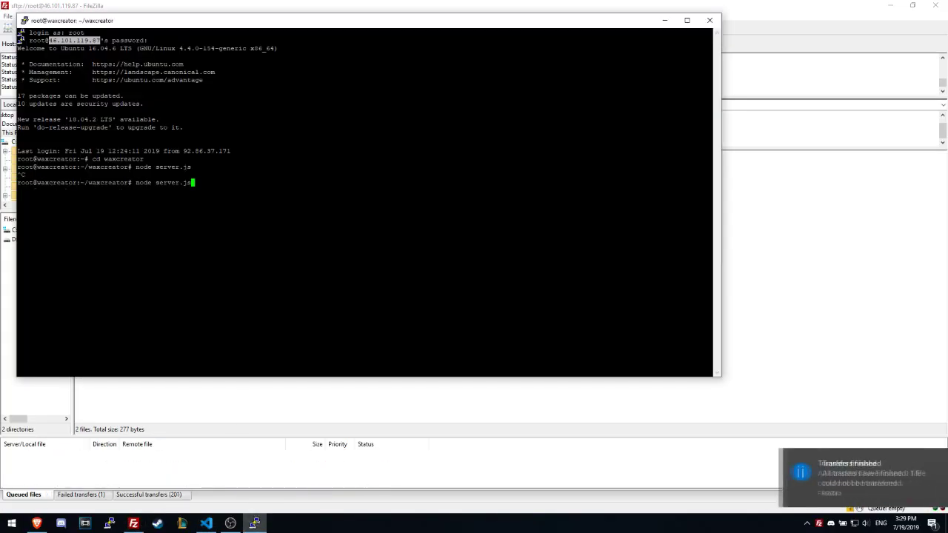
{"action": "key", "text": "Return"}
{"action": "left_click", "coordinate": [37, 523]}
{"action": "key", "text": "F5"}
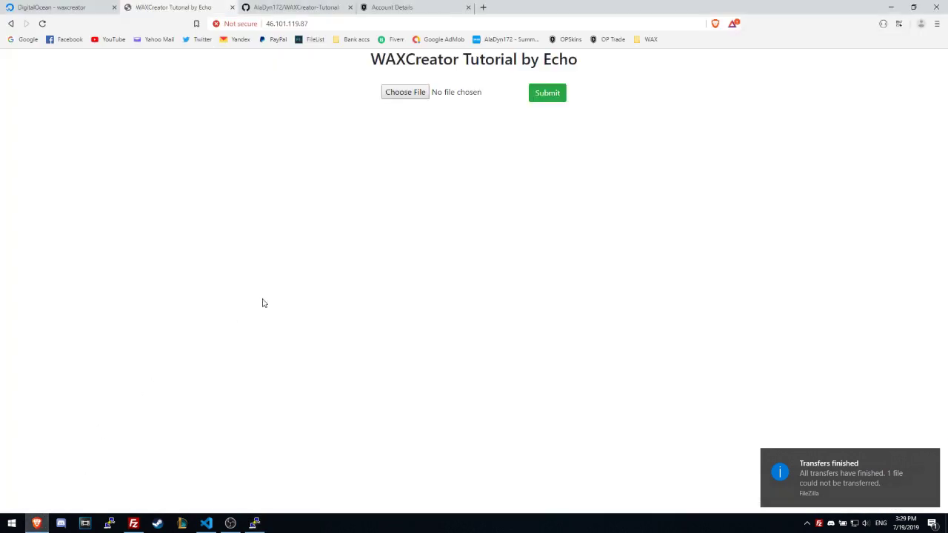
- Search Google Images for 'vgo logo' in a new tab
{"action": "left_click", "coordinate": [930, 459]}
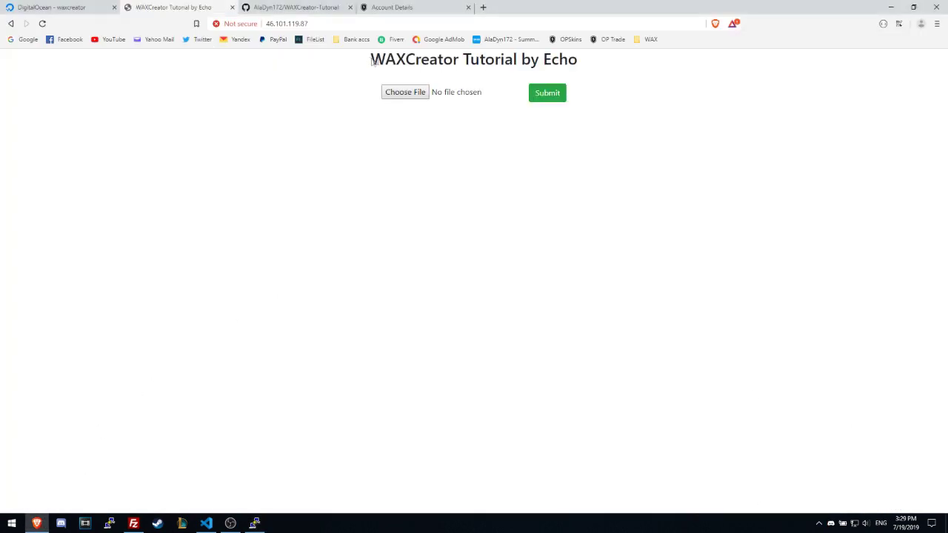
{"action": "left_click_drag", "start_coordinate": [371, 61], "coordinate": [612, 74]}
{"action": "left_click", "coordinate": [612, 74]}
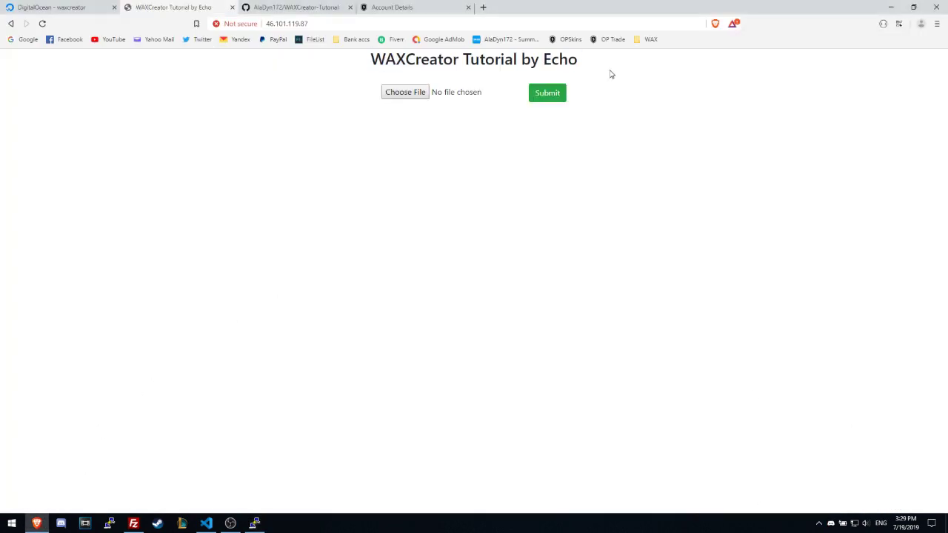
{"action": "left_click", "coordinate": [482, 8]}
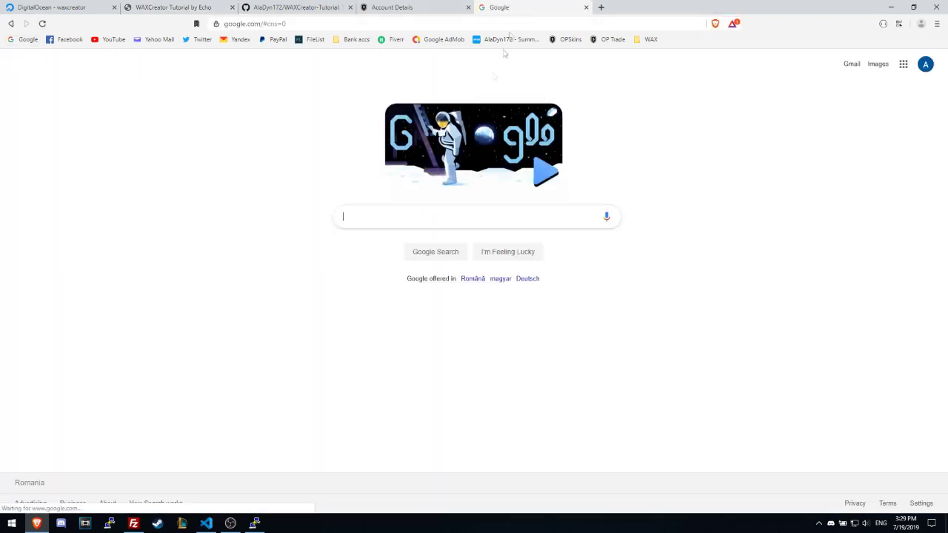
{"action": "left_click", "coordinate": [377, 211]}
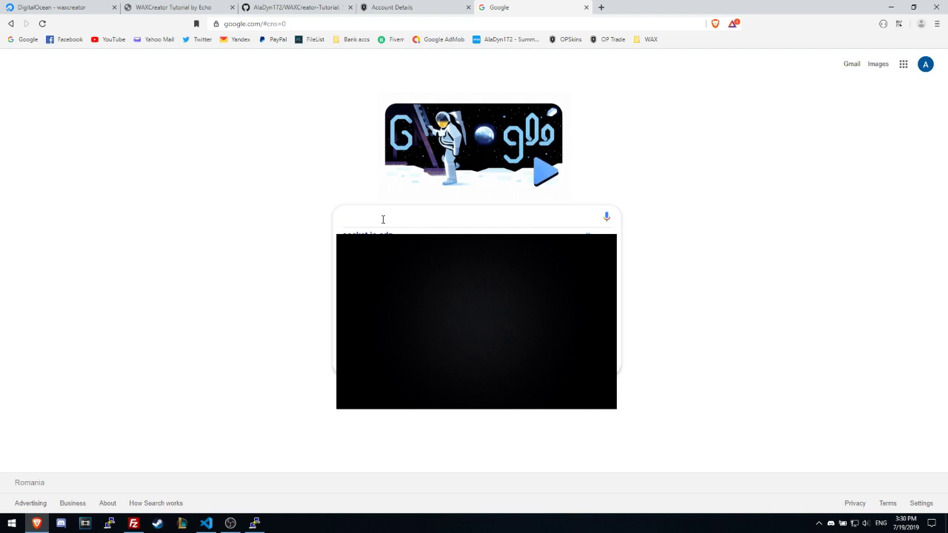
{"action": "type", "text": "vgo l"}
{"action": "type", "text": "ogo"}
{"action": "key", "text": "Return"}
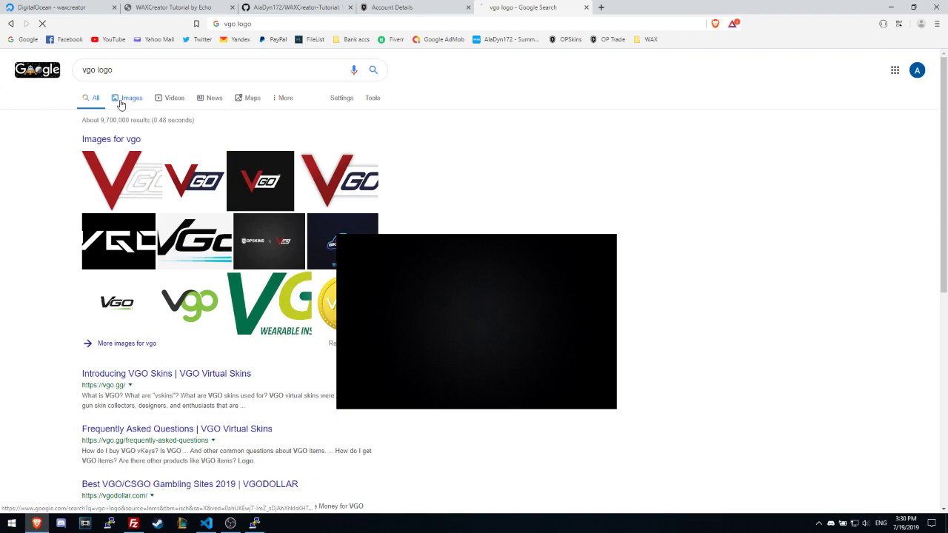
{"action": "left_click", "coordinate": [127, 97]}
- Save the gold VGO coin image as EASY LOGO.jfif and choose it for upload
{"action": "left_click", "coordinate": [338, 311]}
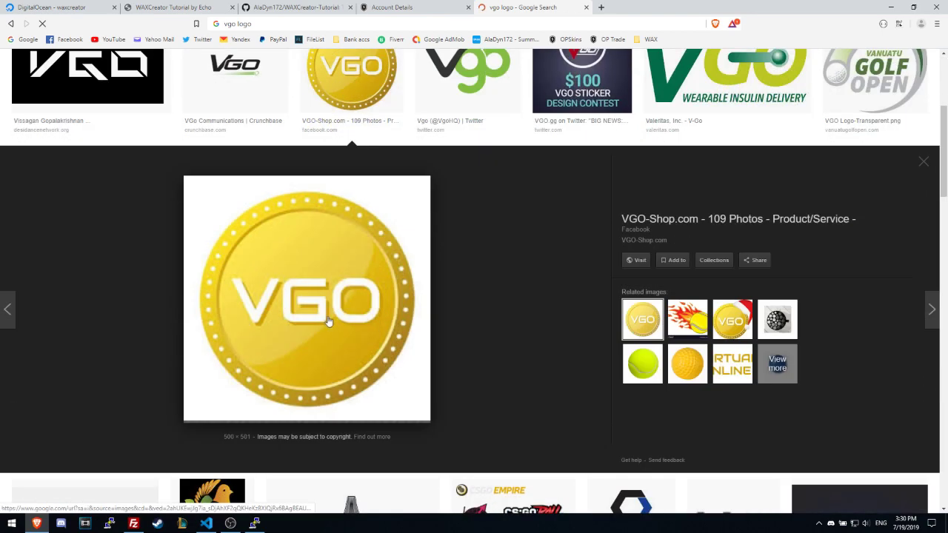
{"action": "right_click", "coordinate": [296, 308]}
{"action": "left_click", "coordinate": [345, 406]}
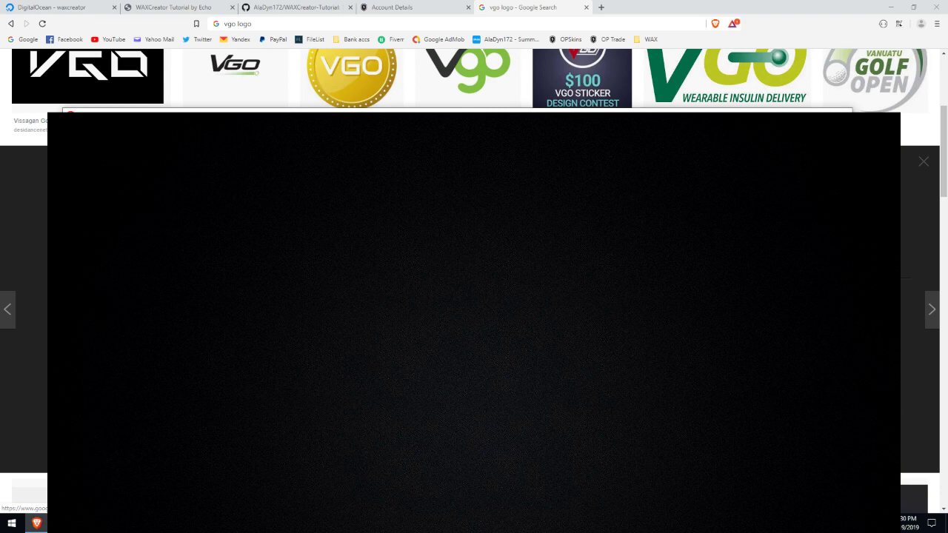
{"action": "key", "text": "ctrl+2"}
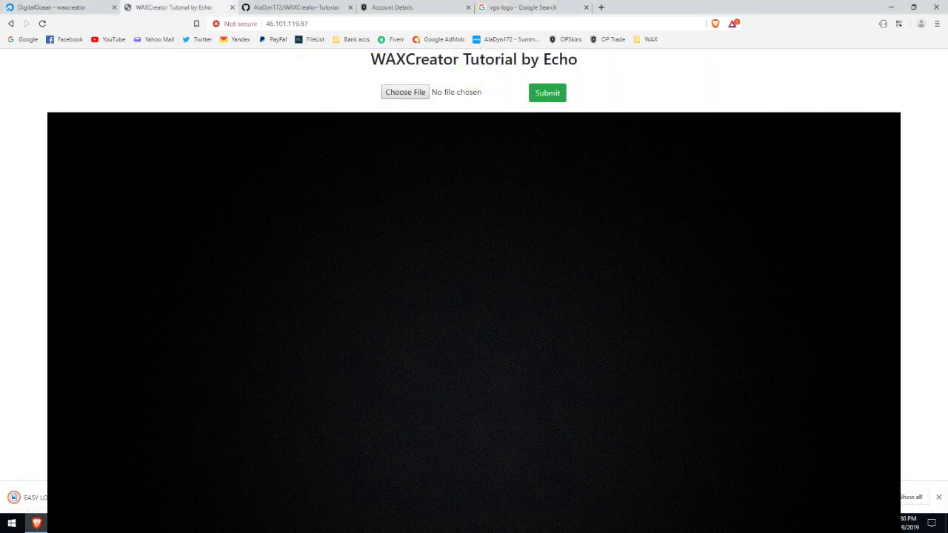
{"action": "left_click", "coordinate": [400, 93]}
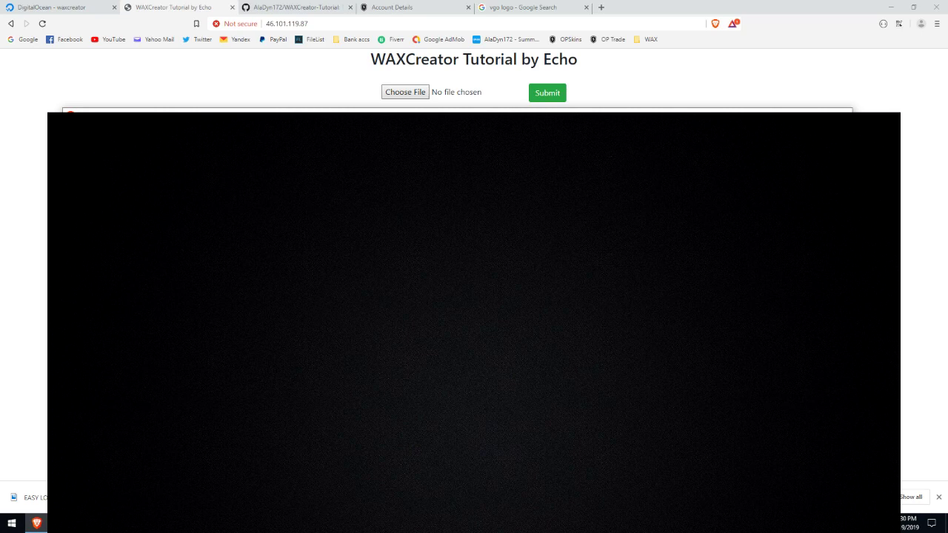
{"action": "double_click", "coordinate": [605, 380]}
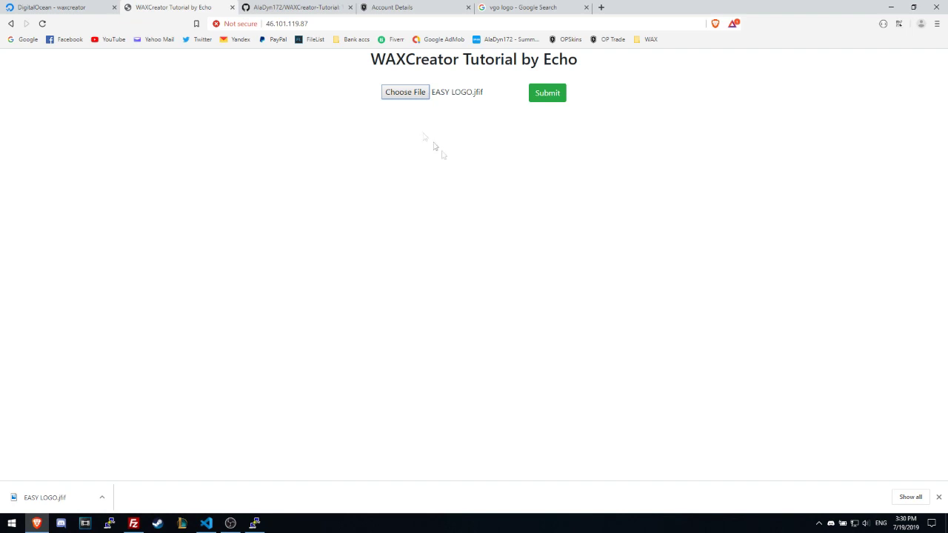
- Upload the VGO coin image and check its hosted image address
{"action": "left_click", "coordinate": [556, 94]}
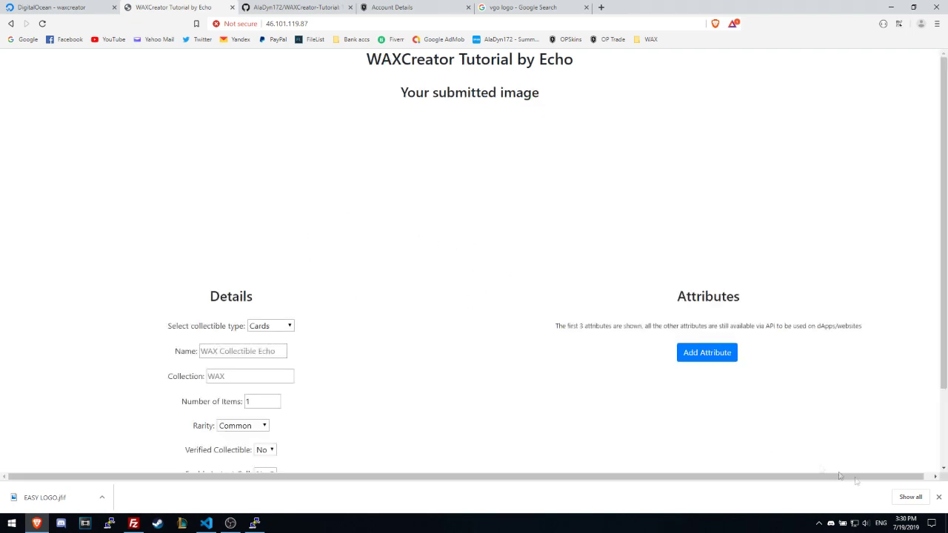
{"action": "left_click", "coordinate": [938, 497]}
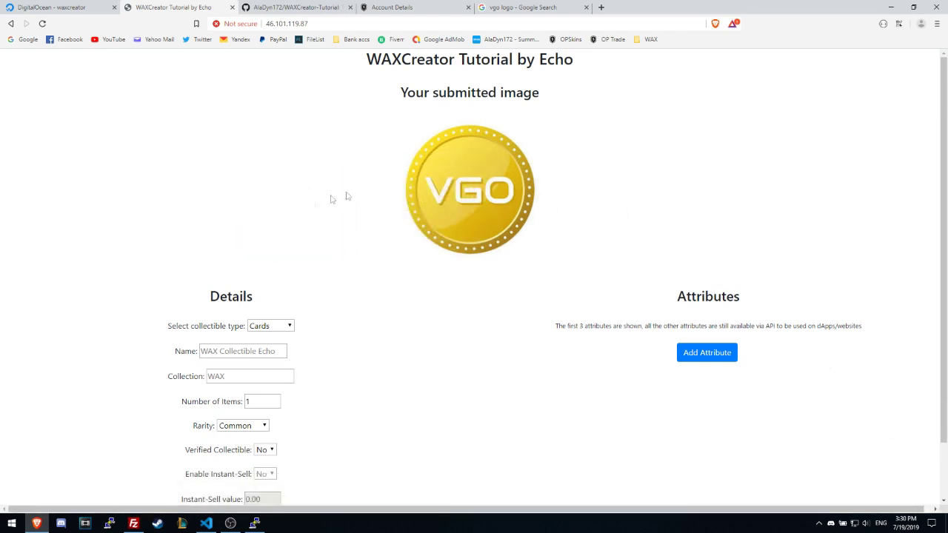
{"action": "mouse_move", "coordinate": [481, 190]}
{"action": "left_mouse_down"}
{"action": "mouse_move", "coordinate": [457, 132]}
{"action": "mouse_move", "coordinate": [631, 9]}
{"action": "left_mouse_up"}
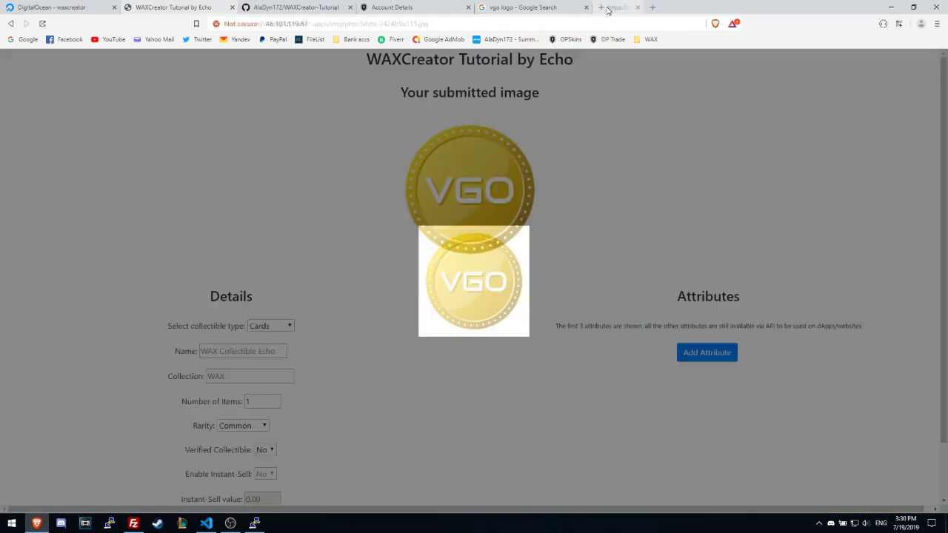
{"action": "left_click", "coordinate": [225, 22]}
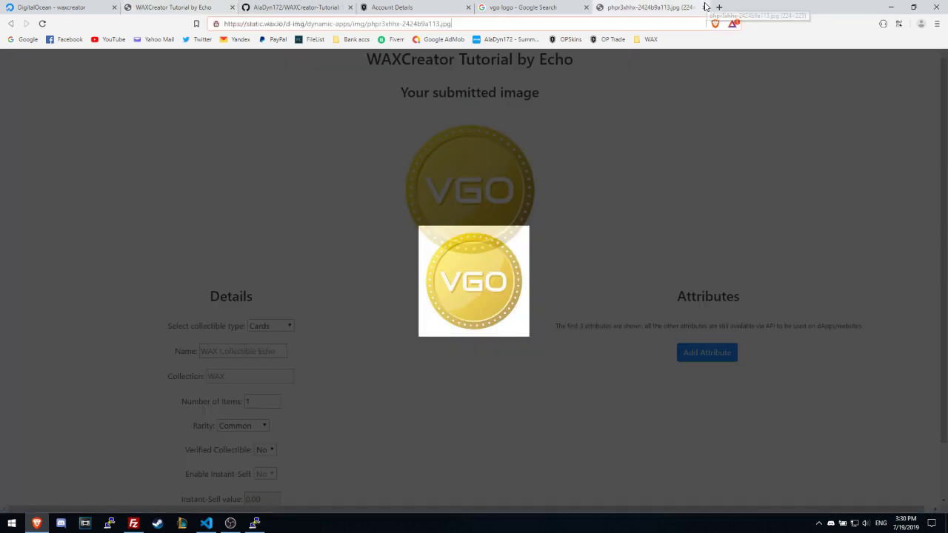
{"action": "left_click", "coordinate": [705, 7]}
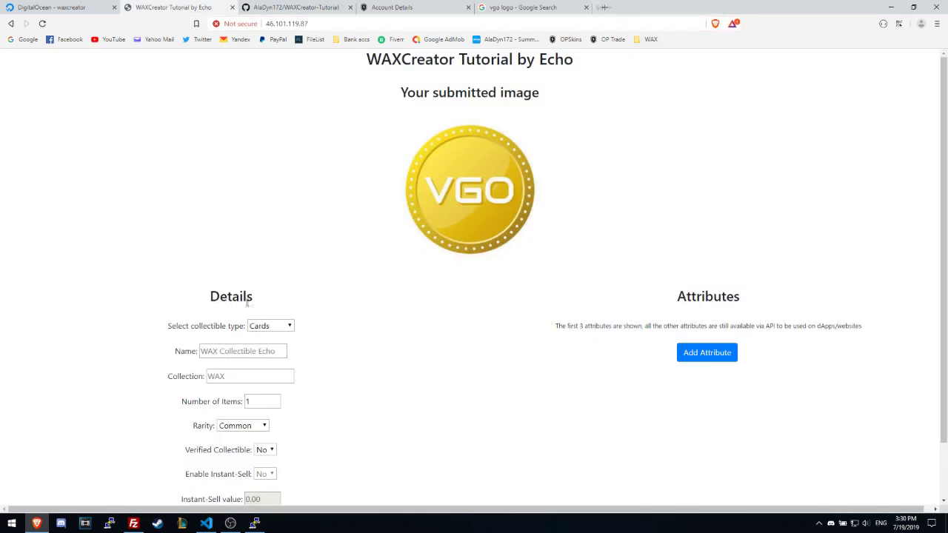
- Set type Digital Art, name VGO Coin, rarity Legendary, verified, instant-sell on at 0.05
{"action": "left_click", "coordinate": [268, 326]}
{"action": "left_click", "coordinate": [259, 358]}
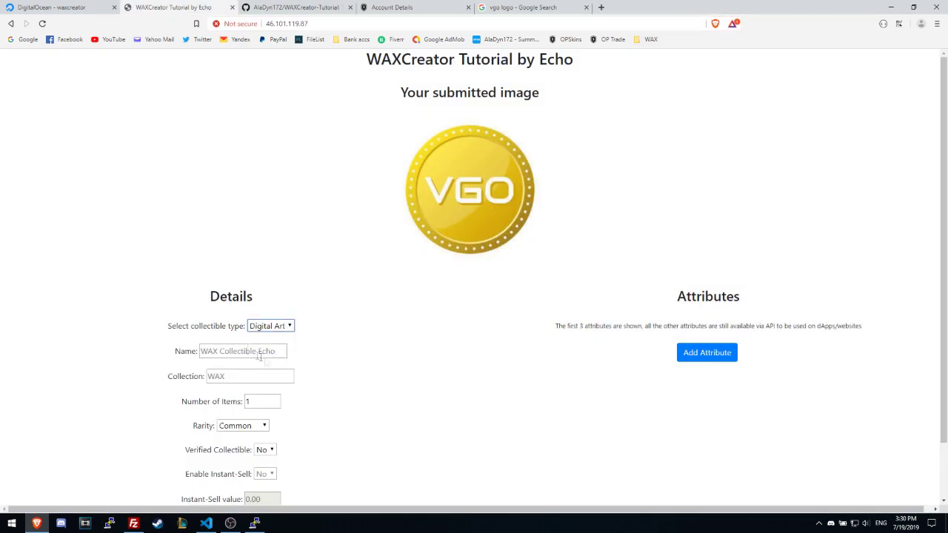
{"action": "type", "text": "VGO Coin"}
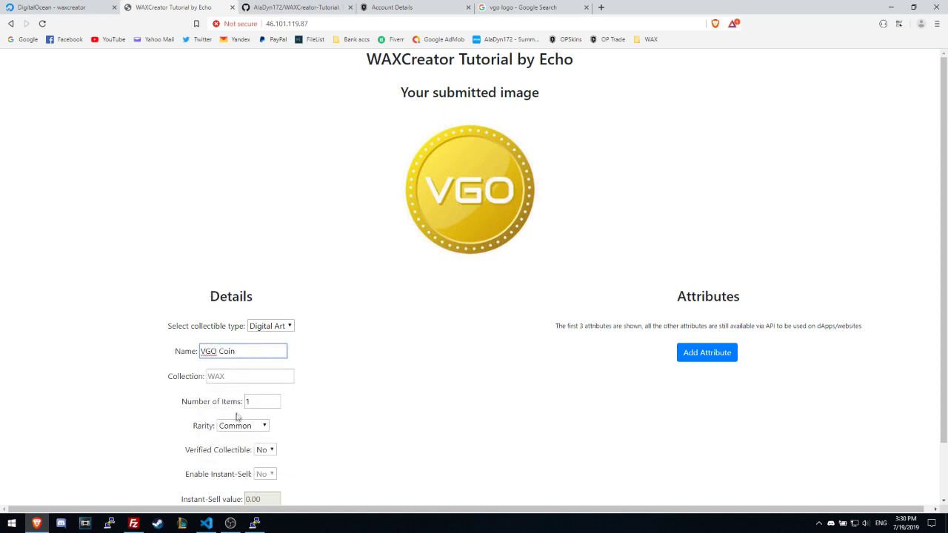
{"action": "scroll", "coordinate": [238, 418], "scroll_direction": "down", "scroll_amount": 2}
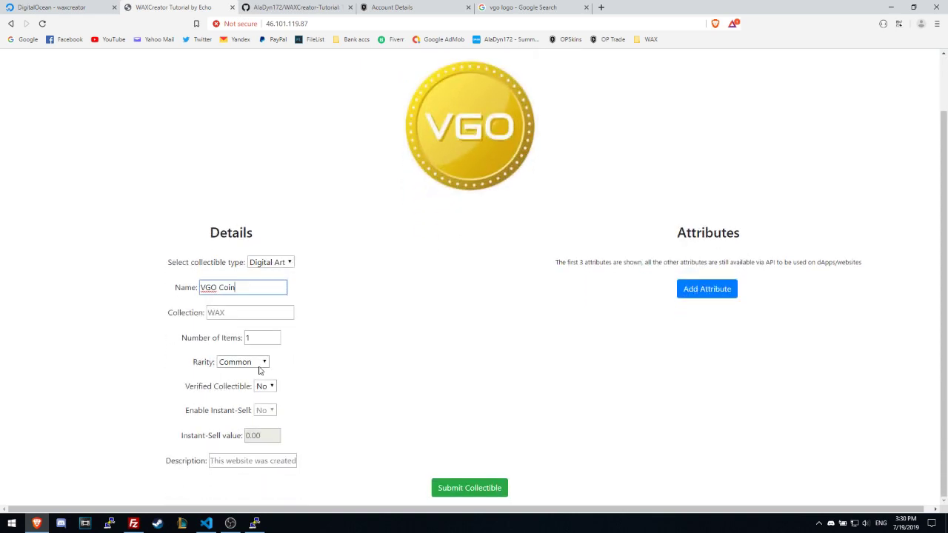
{"action": "left_click", "coordinate": [255, 362]}
{"action": "left_click", "coordinate": [248, 428]}
{"action": "left_click", "coordinate": [267, 386]}
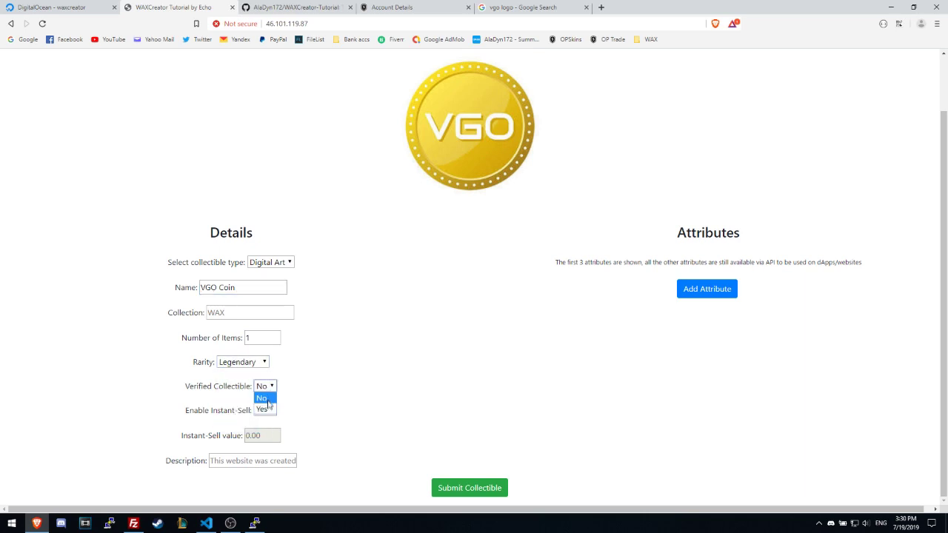
{"action": "left_click", "coordinate": [261, 411]}
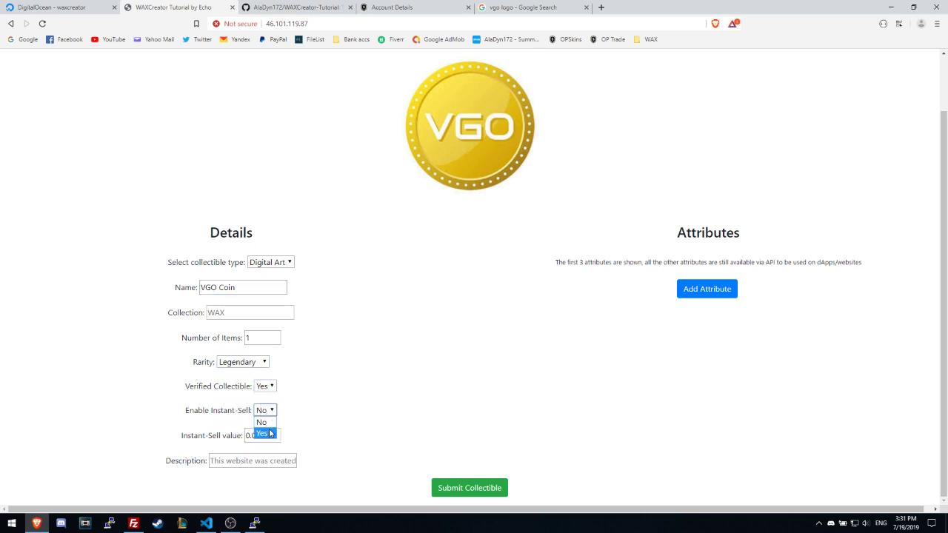
{"action": "left_click", "coordinate": [265, 431]}
{"action": "left_click", "coordinate": [266, 436]}
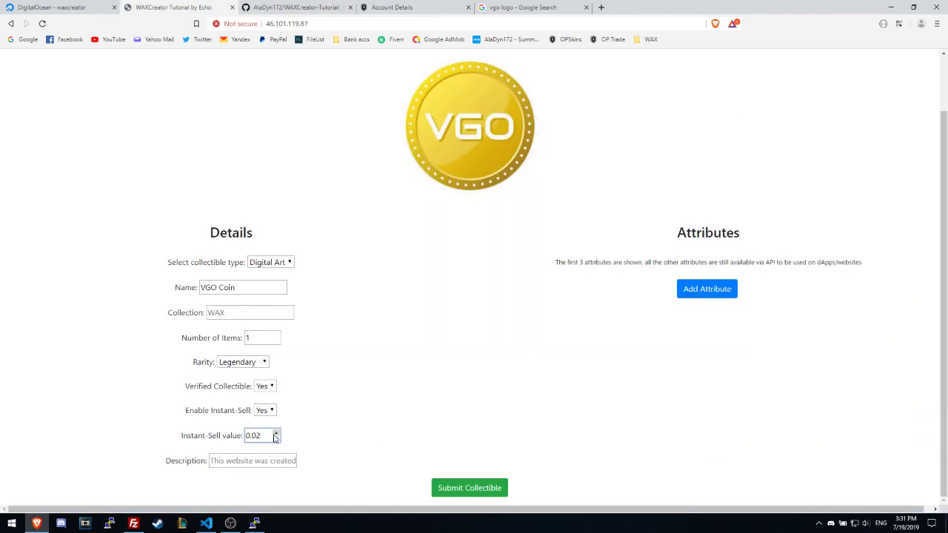
- Write the VGO Coin description and add an attribute row
{"action": "left_click", "coordinate": [264, 461]}
{"action": "type", "text": "This is a very special WA"}
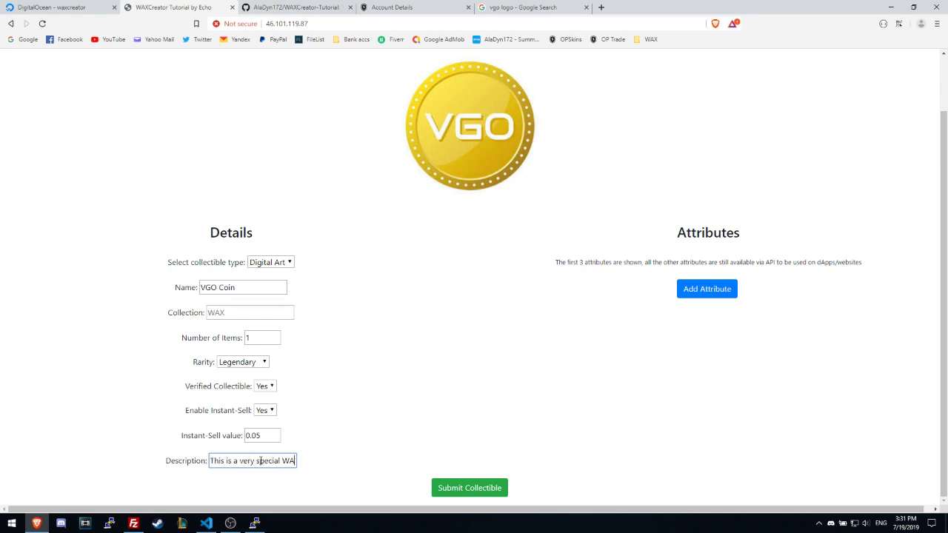
{"action": "type", "text": "O Coin"}
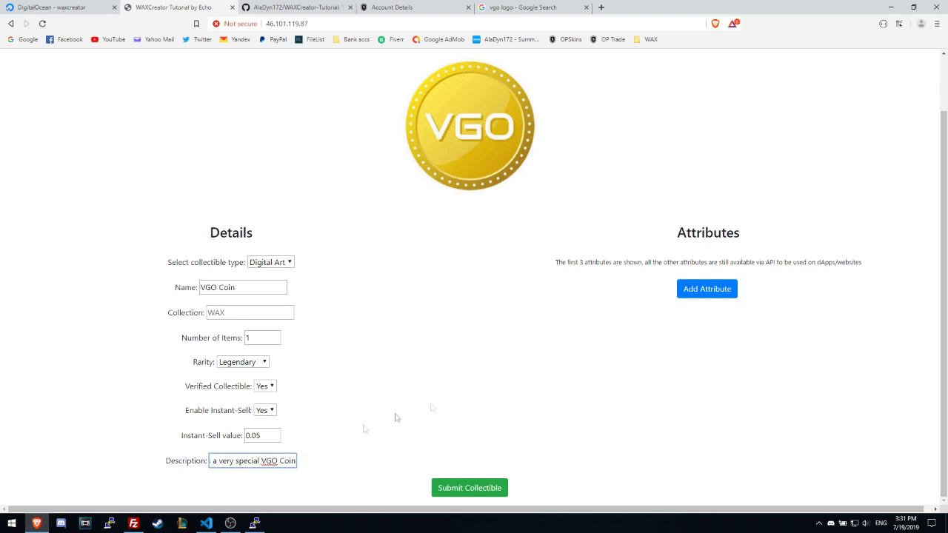
{"action": "left_click", "coordinate": [398, 418]}
{"action": "left_click", "coordinate": [716, 292]}
- Add the attribute Special with value true
{"action": "left_click", "coordinate": [625, 322]}
{"action": "type", "text": "Spe"}
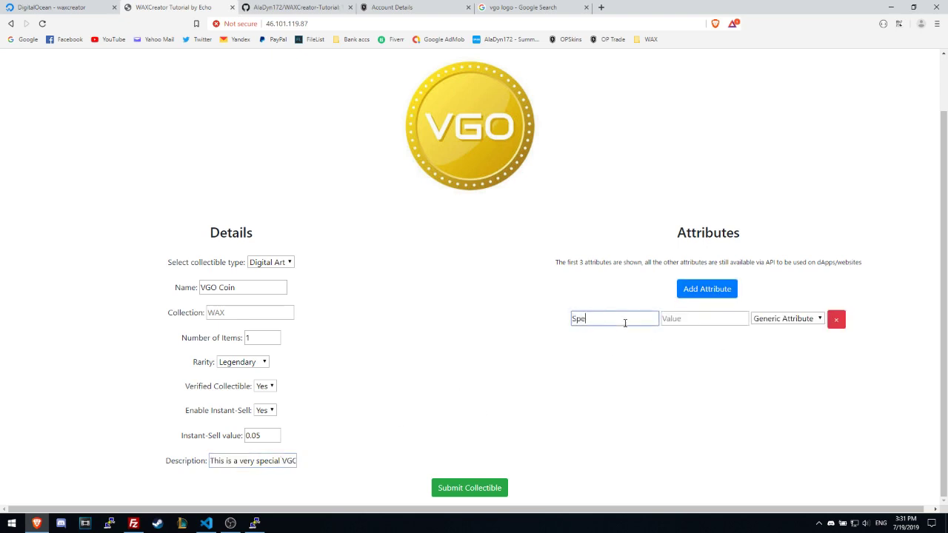
{"action": "type", "text": "cial"}
{"action": "left_click", "coordinate": [674, 324]}
{"action": "type", "text": "true"}
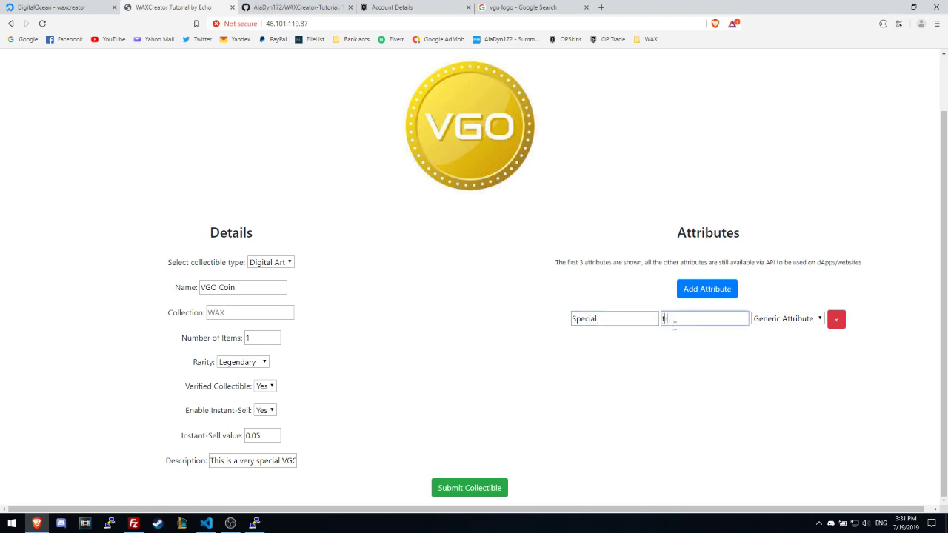
- Add Love as a unique random integer from 99 to 100, then submit VGO Coin
{"action": "left_click", "coordinate": [708, 295]}
{"action": "left_click", "coordinate": [775, 346]}
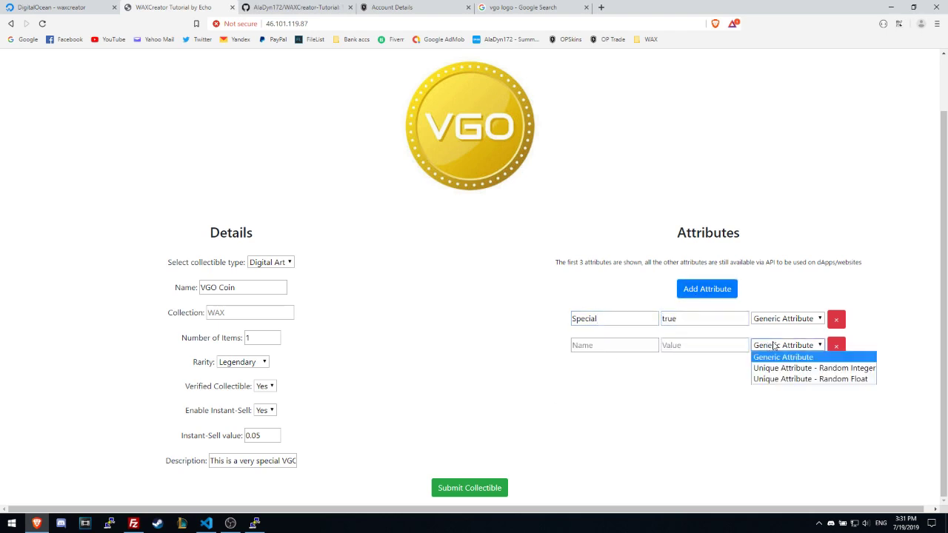
{"action": "left_click", "coordinate": [773, 368]}
{"action": "left_click", "coordinate": [641, 347]}
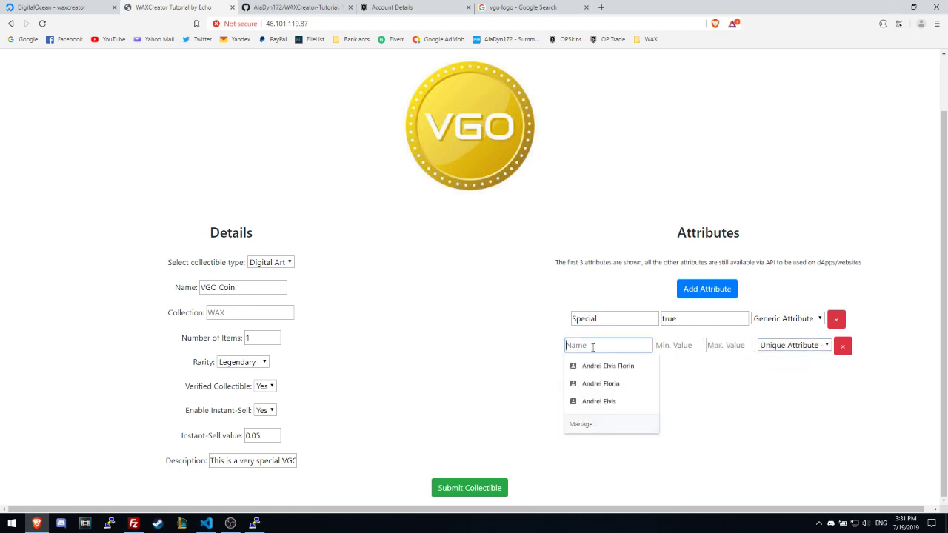
{"action": "type", "text": "Spe"}
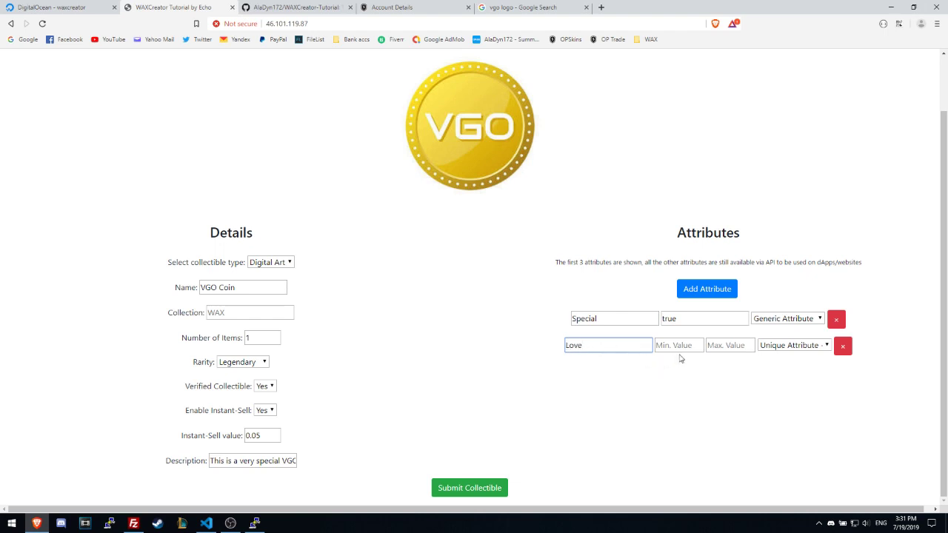
{"action": "left_click", "coordinate": [674, 346]}
{"action": "type", "text": "99"}
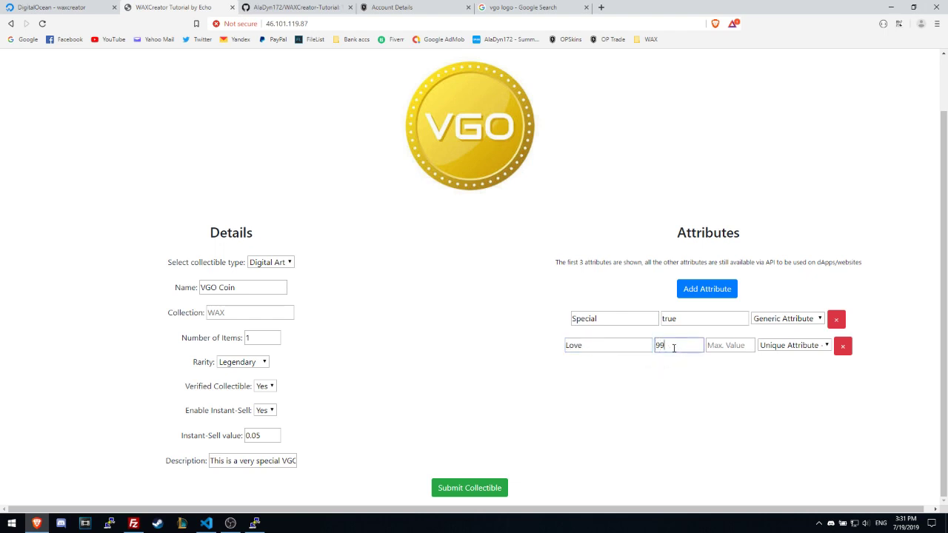
{"action": "left_click", "coordinate": [715, 346]}
{"action": "type", "text": "100"}
{"action": "left_click", "coordinate": [469, 488]}
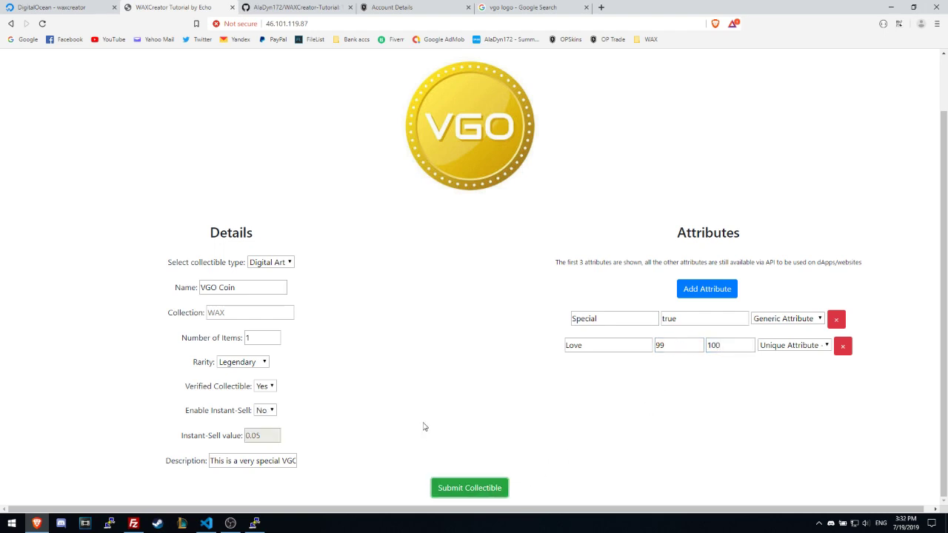
{"action": "left_click", "coordinate": [557, 83]}
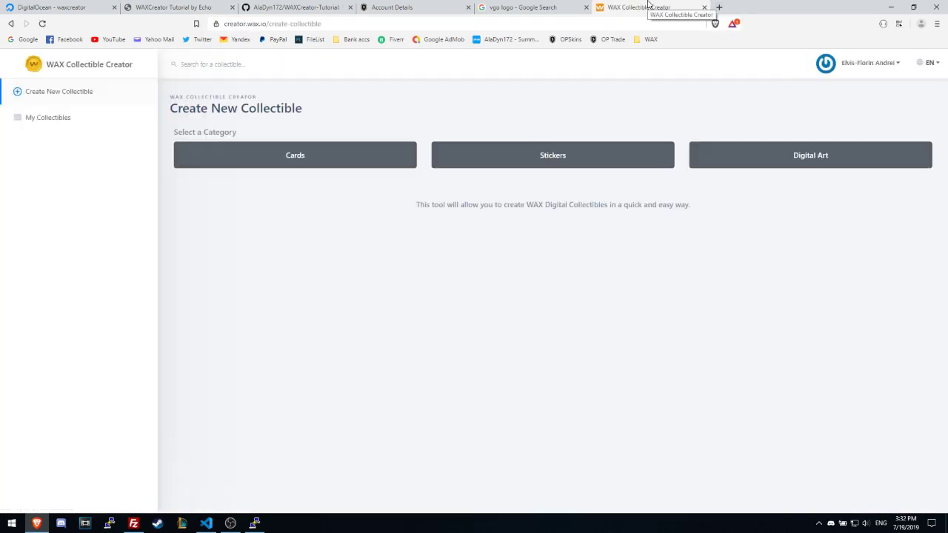
- Open the VGO Coin submission and review its Special: true and Love 99–100 attributes
{"action": "left_click", "coordinate": [53, 117]}
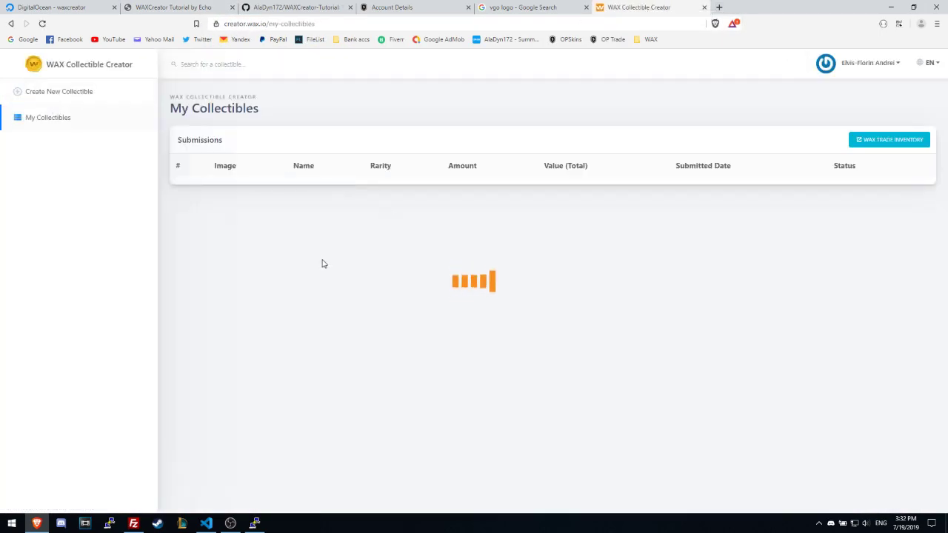
{"action": "left_click_drag", "start_coordinate": [256, 195], "coordinate": [291, 197]}
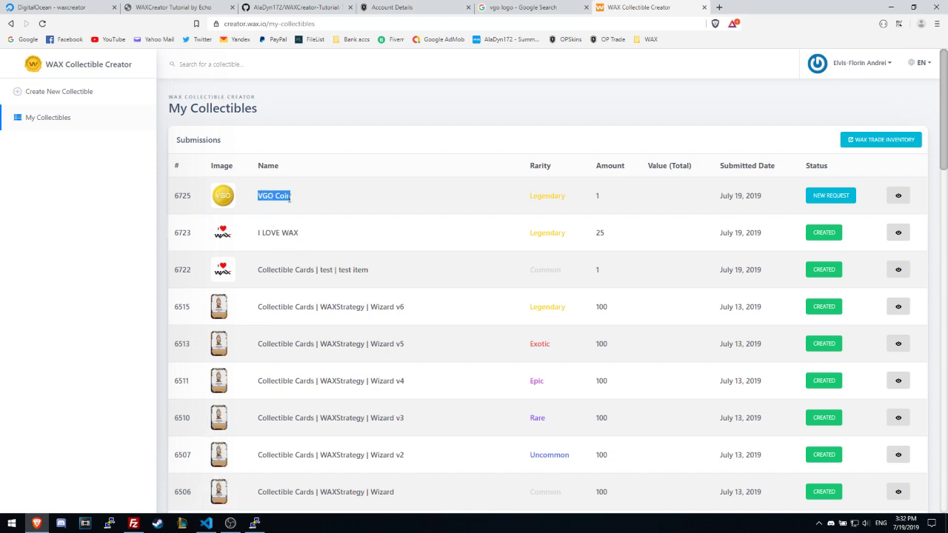
{"action": "left_click", "coordinate": [898, 196]}
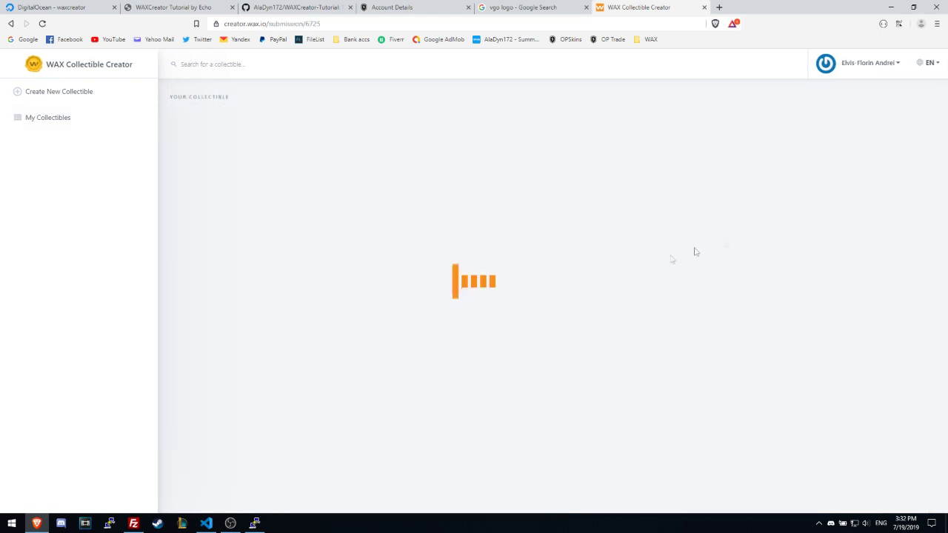
{"action": "left_click", "coordinate": [495, 143]}
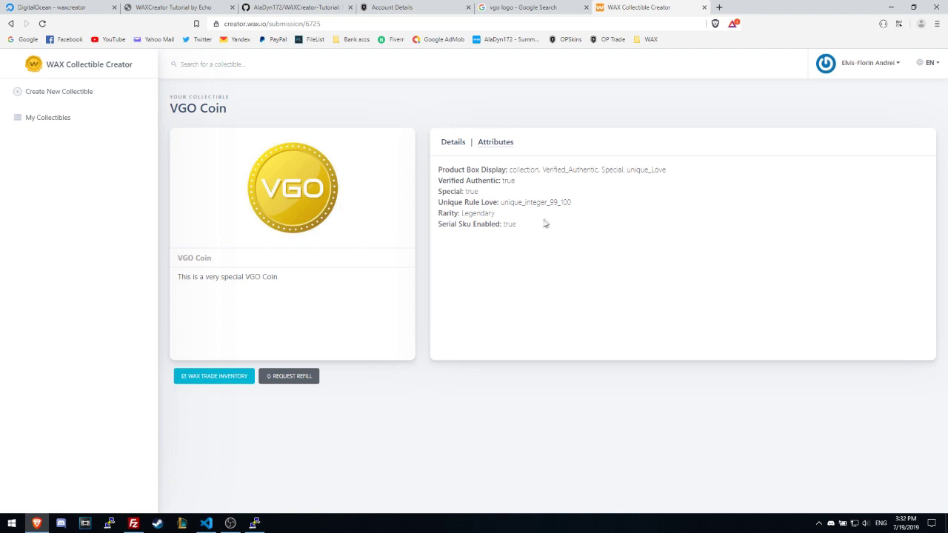
{"action": "triple_click", "coordinate": [447, 191]}
{"action": "left_click", "coordinate": [504, 215]}
{"action": "left_click_drag", "start_coordinate": [482, 202], "coordinate": [498, 202]}
{"action": "left_click", "coordinate": [551, 206]}
{"action": "left_click_drag", "start_coordinate": [590, 210], "coordinate": [544, 205]}
{"action": "left_click", "coordinate": [550, 202]}
{"action": "left_click", "coordinate": [451, 140]}
{"action": "left_click", "coordinate": [67, 117]}
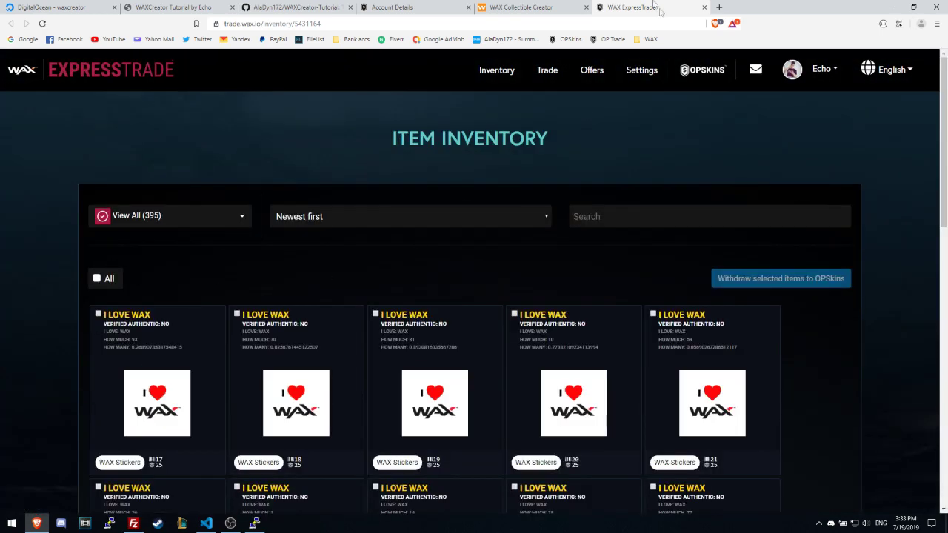
- Check the ExpressTrade inventory for the coin, then open the VGO Coin submission details
{"action": "left_click", "coordinate": [563, 7]}
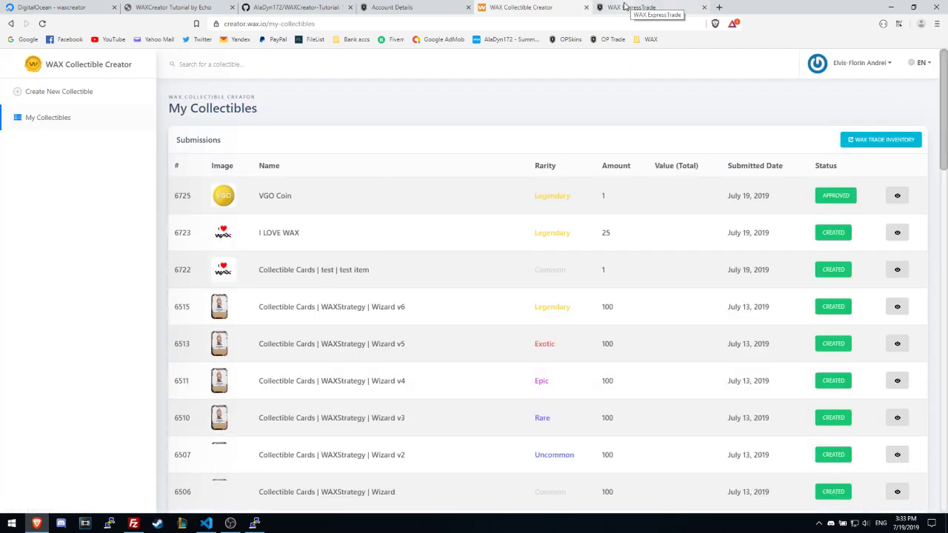
{"action": "left_click", "coordinate": [626, 8]}
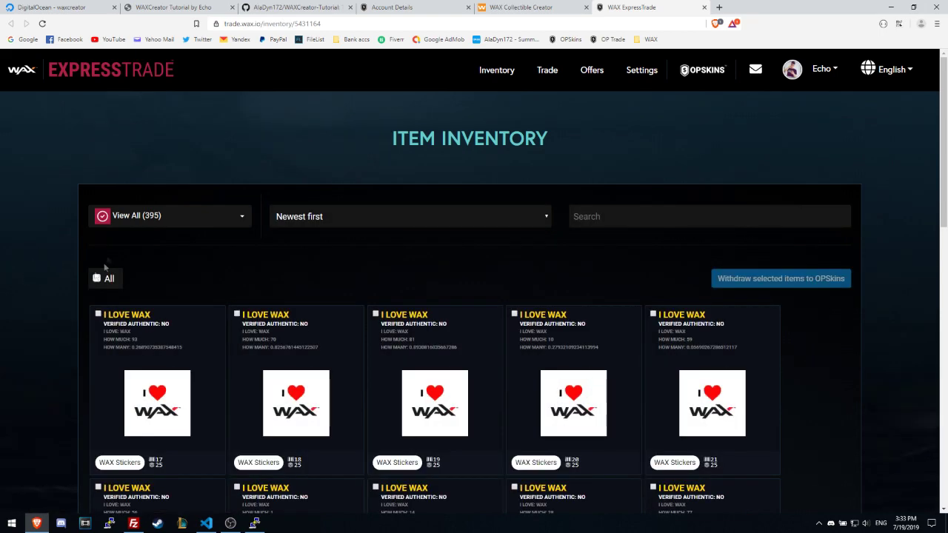
{"action": "left_click", "coordinate": [552, 7]}
{"action": "left_click", "coordinate": [630, 7]}
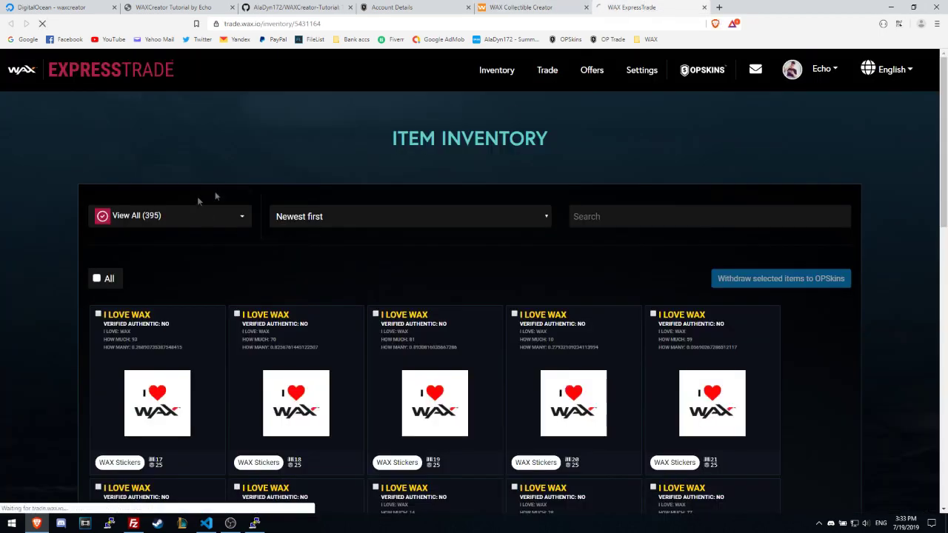
{"action": "left_click", "coordinate": [529, 7]}
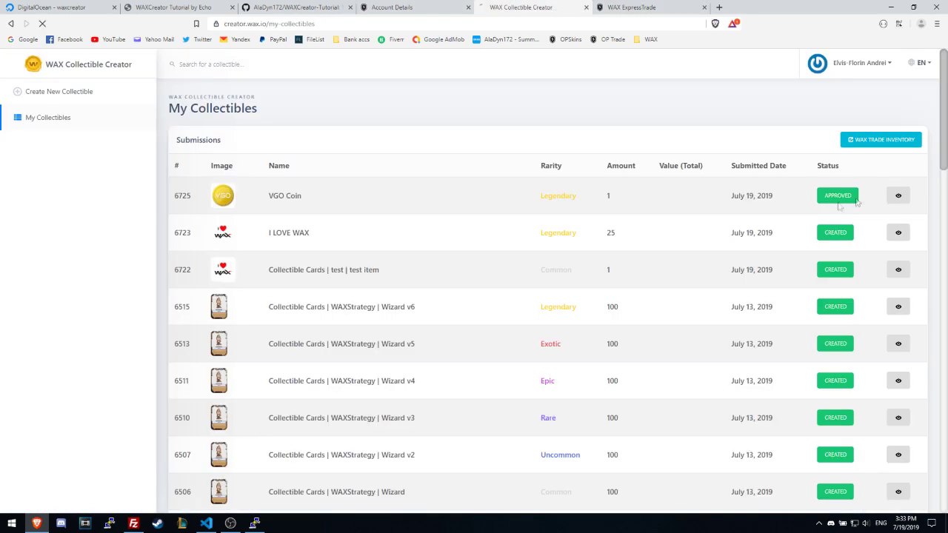
{"action": "left_click", "coordinate": [829, 200]}
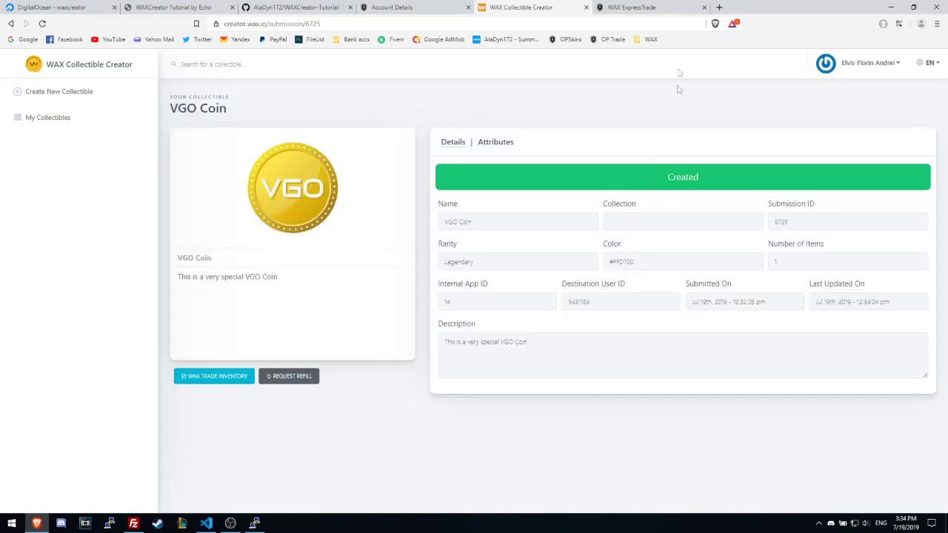
{"action": "key", "text": "ctrl+Tab"}
- Reload the inventory, open the VGO Coin card and compare its attributes with the submission
{"action": "key", "text": "F5"}
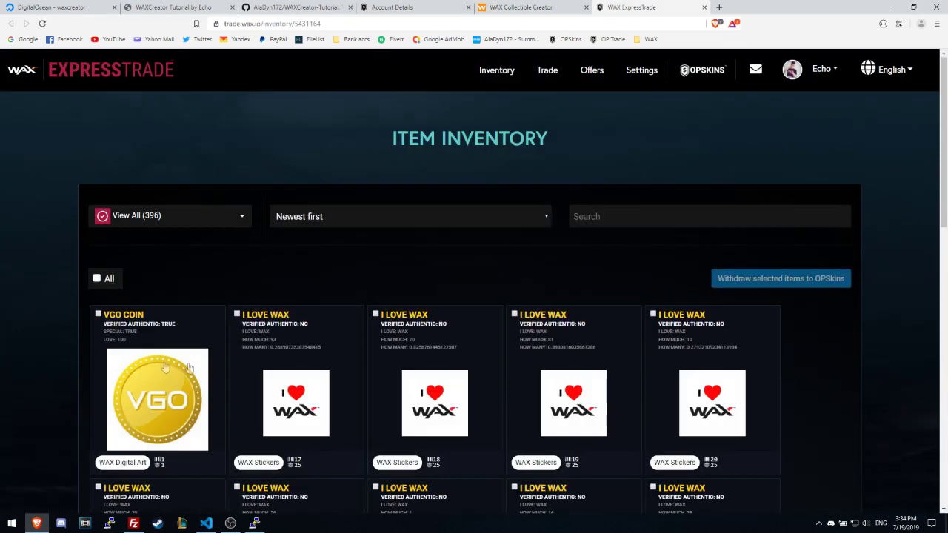
{"action": "left_click", "coordinate": [147, 352]}
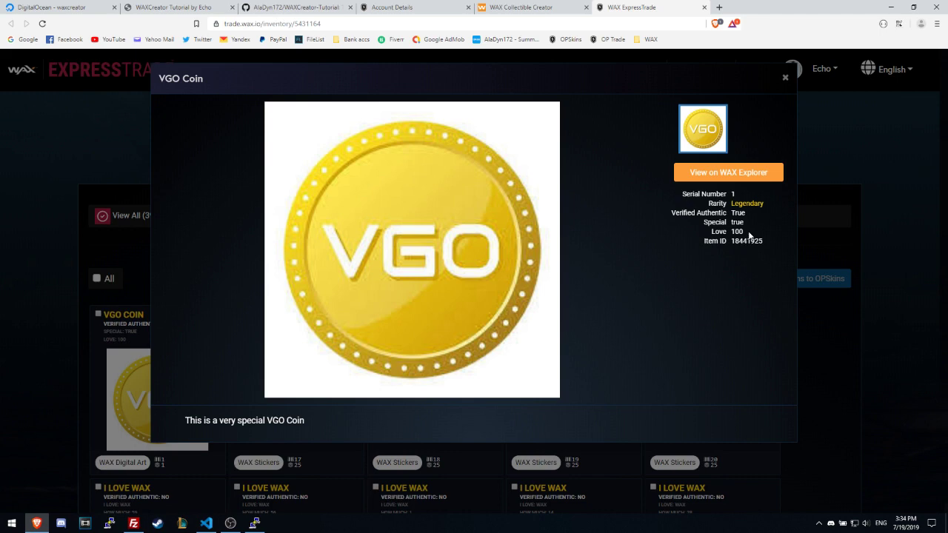
{"action": "left_click", "coordinate": [497, 6]}
{"action": "left_click", "coordinate": [517, 141]}
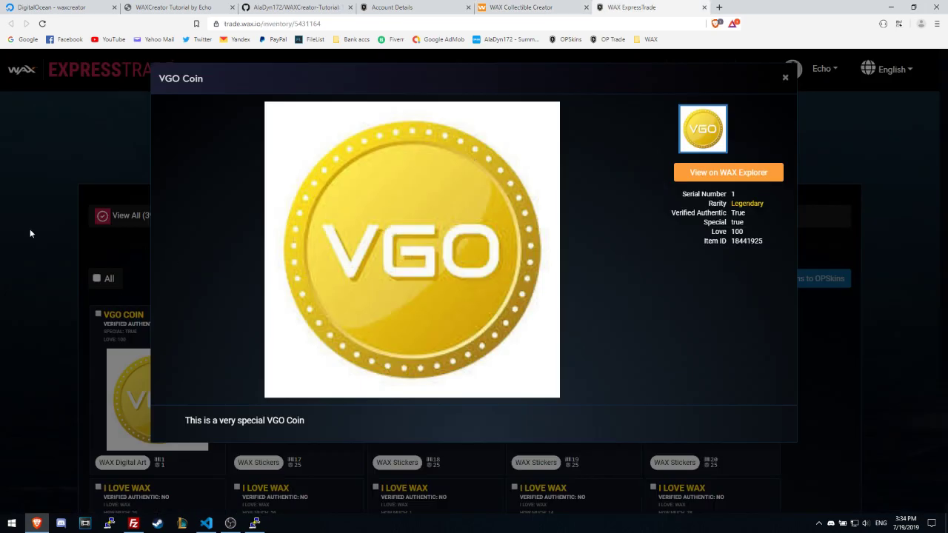
{"action": "left_click", "coordinate": [30, 229]}
- Filter the inventory to WAX Digital Art and reopen the VGO Coin details
{"action": "left_click", "coordinate": [163, 217]}
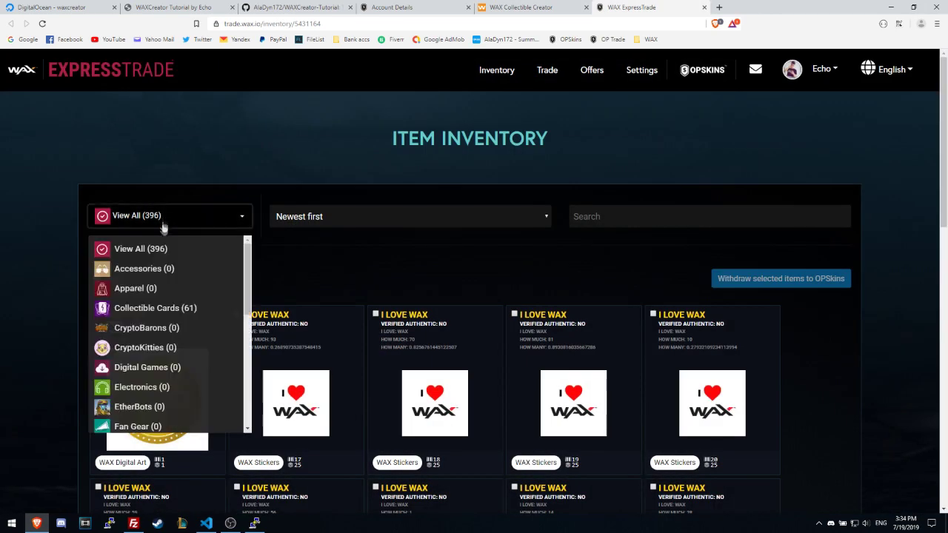
{"action": "scroll", "coordinate": [171, 333], "scroll_direction": "down", "scroll_amount": 4}
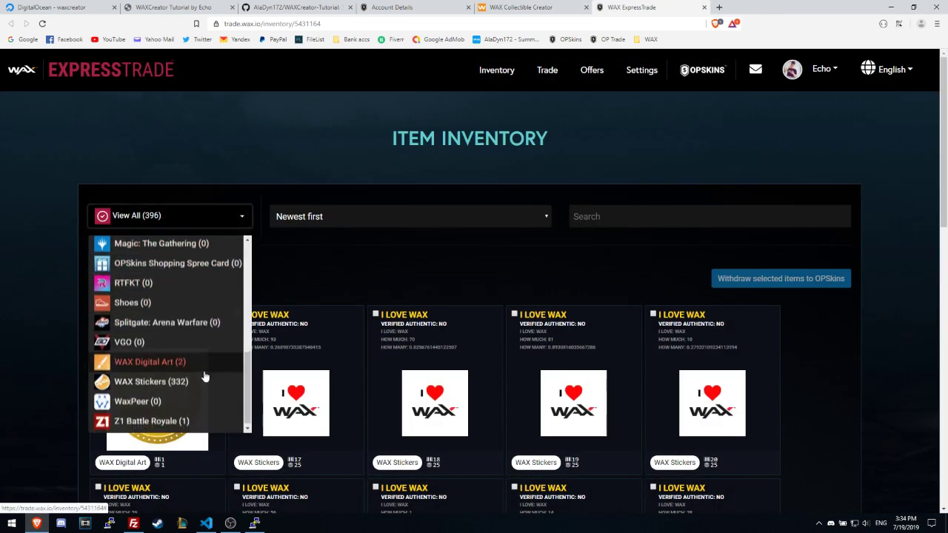
{"action": "scroll", "coordinate": [216, 378], "scroll_direction": "up", "scroll_amount": 2}
{"action": "scroll", "coordinate": [203, 380], "scroll_direction": "down", "scroll_amount": 2}
{"action": "left_click", "coordinate": [197, 358]}
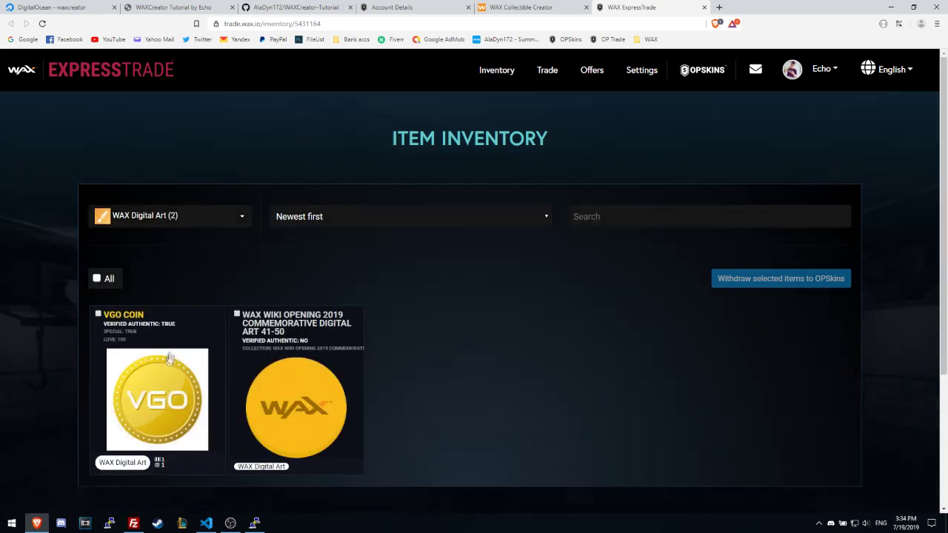
{"action": "left_click", "coordinate": [162, 388]}
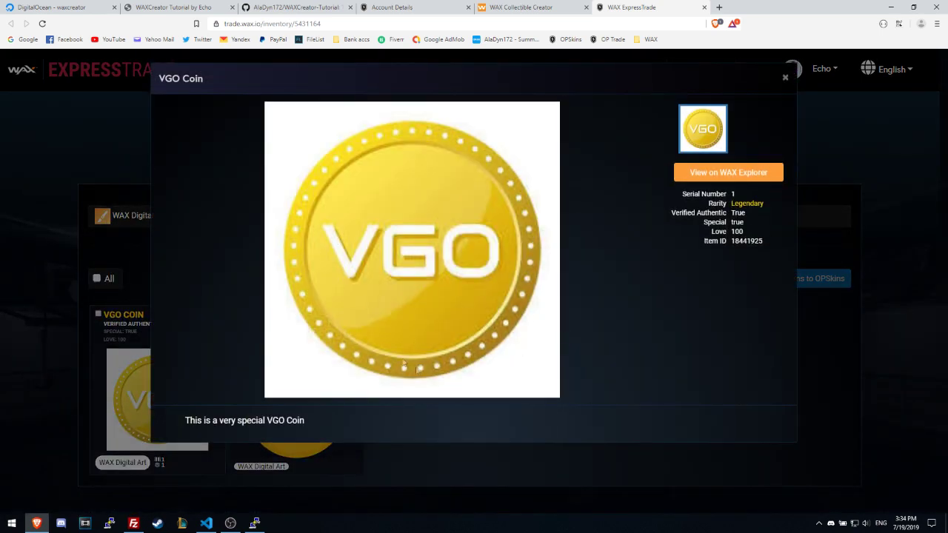
{"action": "left_click", "coordinate": [533, 8]}
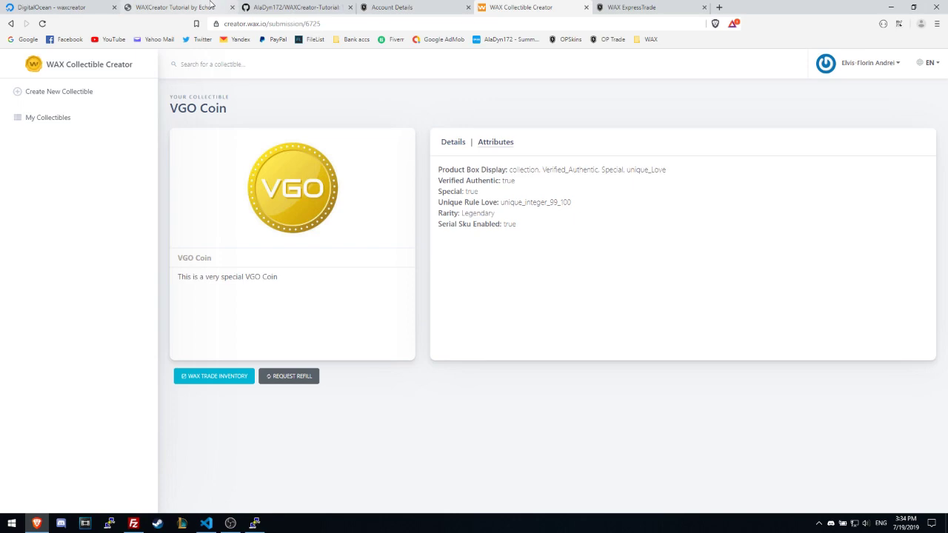
- Review the form's collectible type and instant-sell options and the server code
{"action": "left_click", "coordinate": [178, 8]}
{"action": "left_click", "coordinate": [275, 263]}
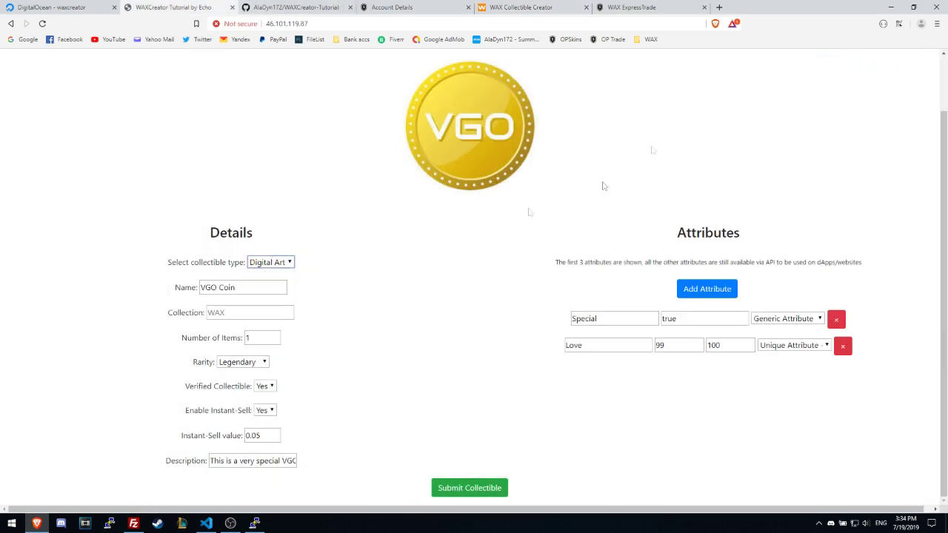
{"action": "left_click", "coordinate": [678, 7]}
{"action": "left_click", "coordinate": [125, 6]}
{"action": "left_click", "coordinate": [260, 411]}
{"action": "left_click_drag", "start_coordinate": [233, 411], "coordinate": [191, 418]}
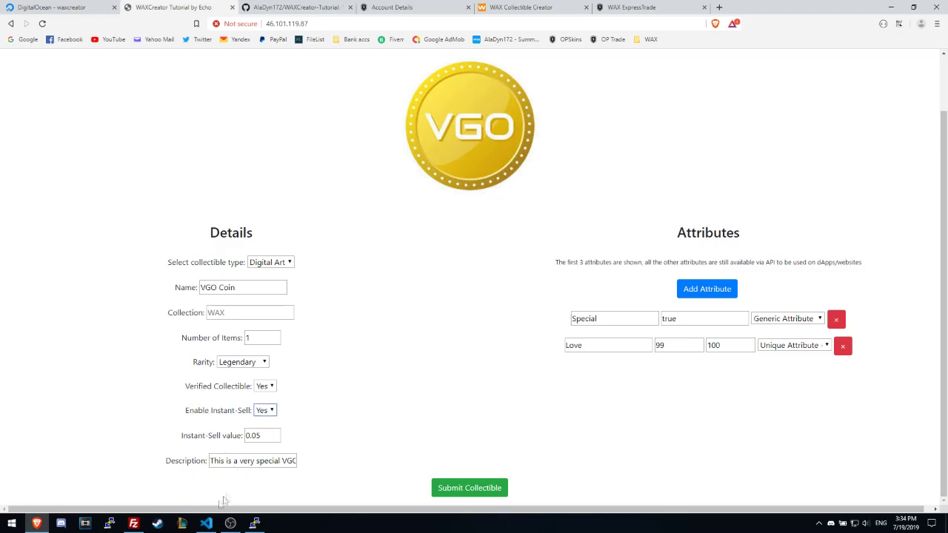
{"action": "left_click", "coordinate": [206, 523]}
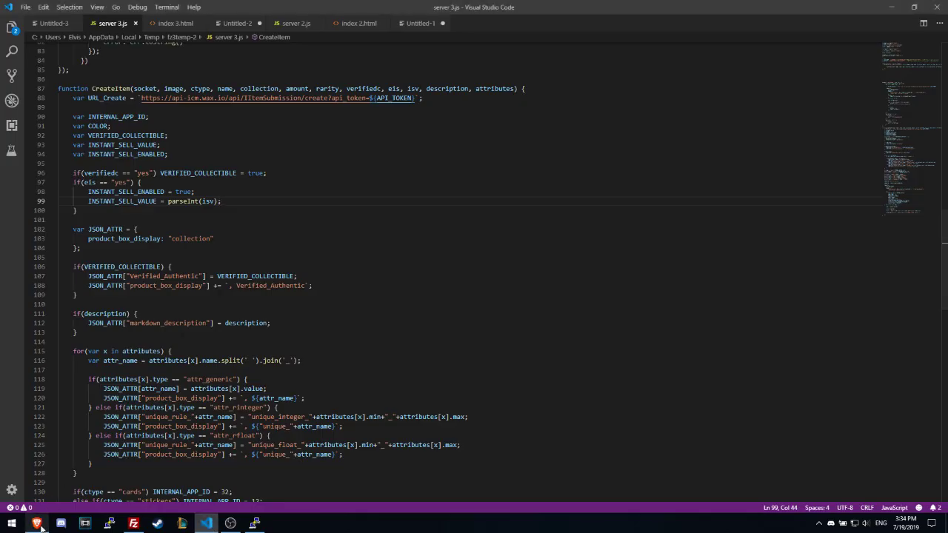
{"action": "left_click", "coordinate": [36, 523]}
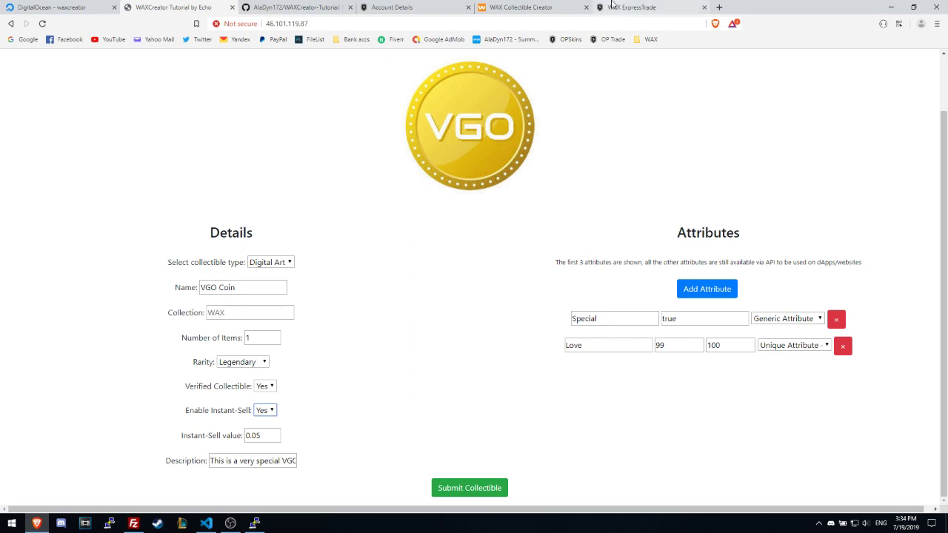
- Close the VGO Coin details and ExpressTrade tab, then scroll the GitHub tutorial to Steps 9–10
{"action": "left_click", "coordinate": [626, 7]}
{"action": "left_click", "coordinate": [785, 79]}
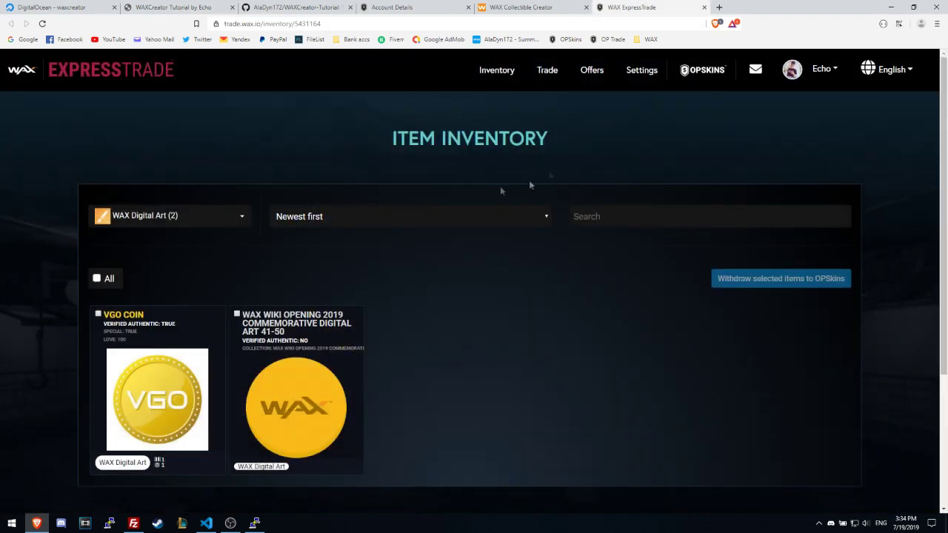
{"action": "left_click", "coordinate": [704, 7]}
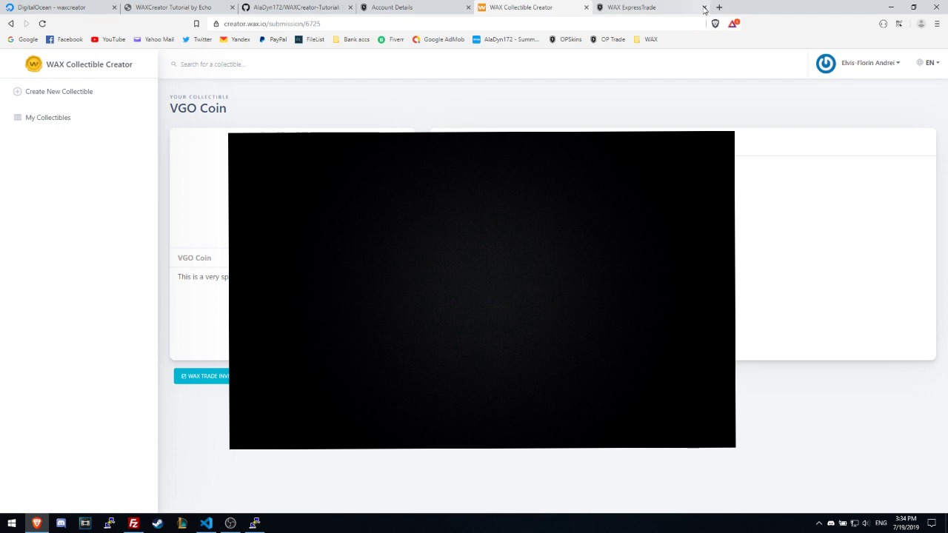
{"action": "left_click", "coordinate": [401, 7]}
{"action": "left_click", "coordinate": [309, 7]}
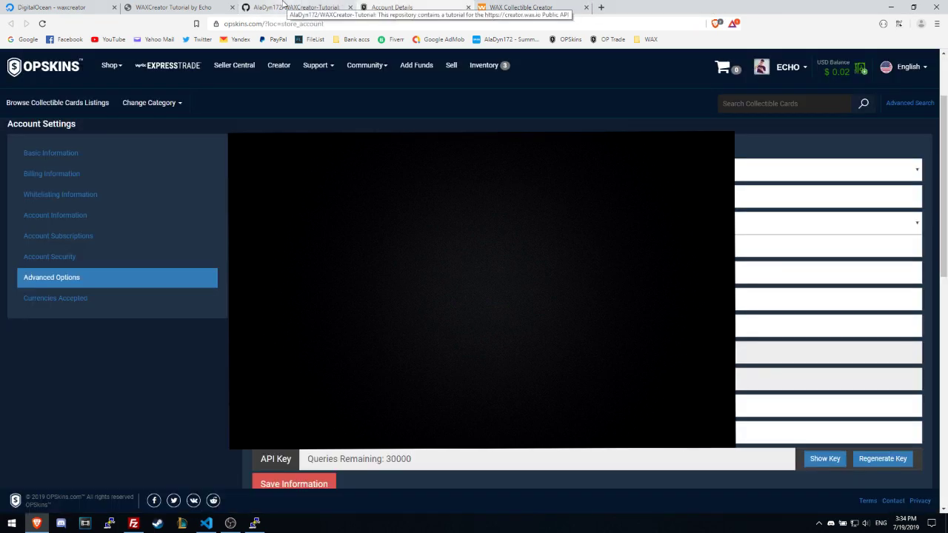
{"action": "scroll", "coordinate": [327, 354], "scroll_direction": "down", "scroll_amount": 5}
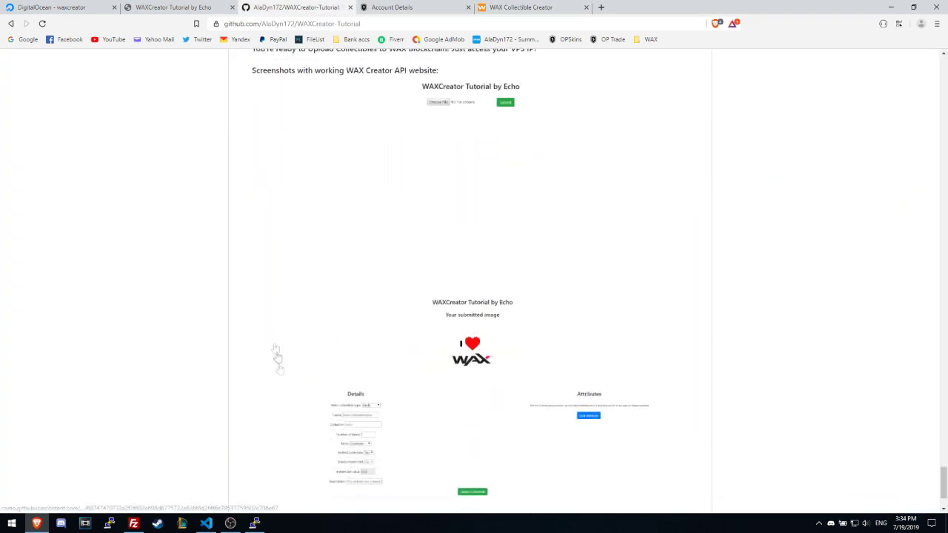
{"action": "scroll", "coordinate": [222, 415], "scroll_direction": "down", "scroll_amount": 2}
{"action": "scroll", "coordinate": [208, 388], "scroll_direction": "up", "scroll_amount": 3}
{"action": "scroll", "coordinate": [208, 388], "scroll_direction": "up", "scroll_amount": 3}
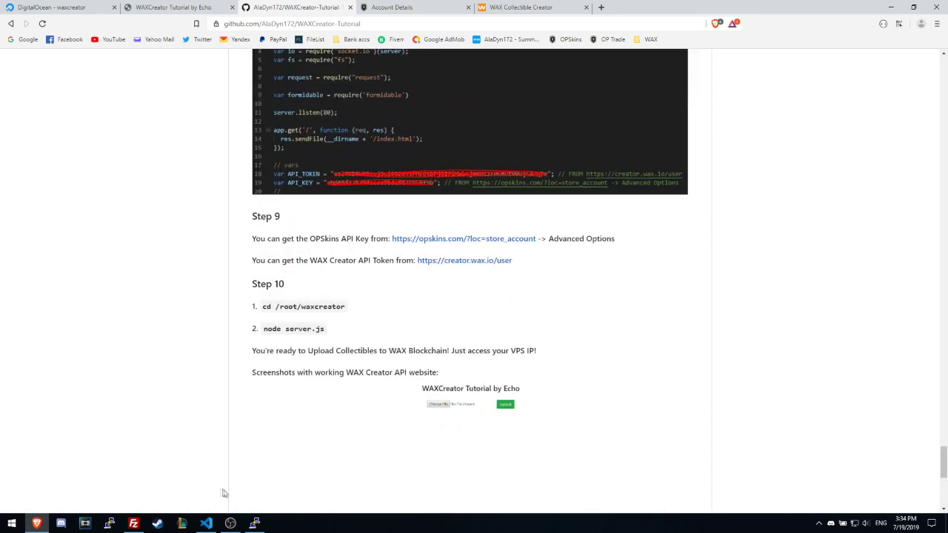
{"action": "left_click", "coordinate": [230, 523]}
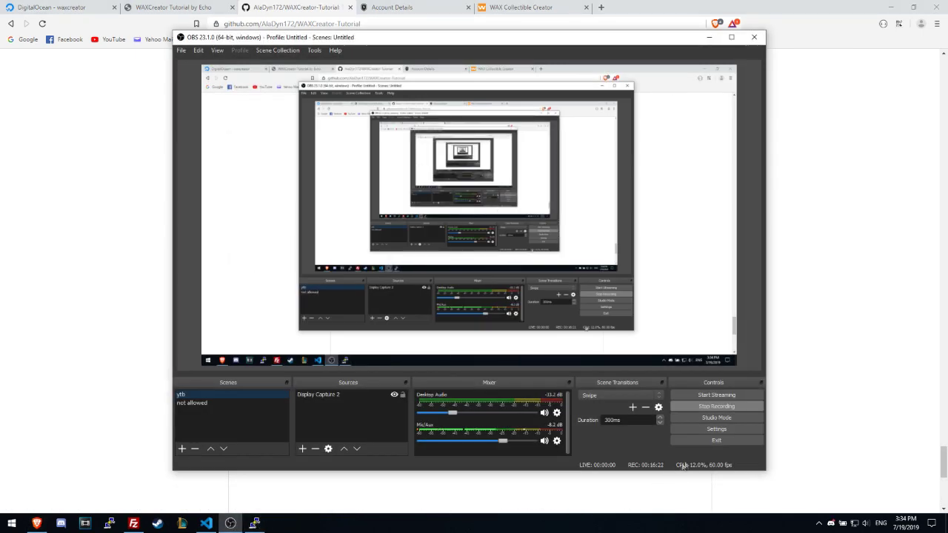